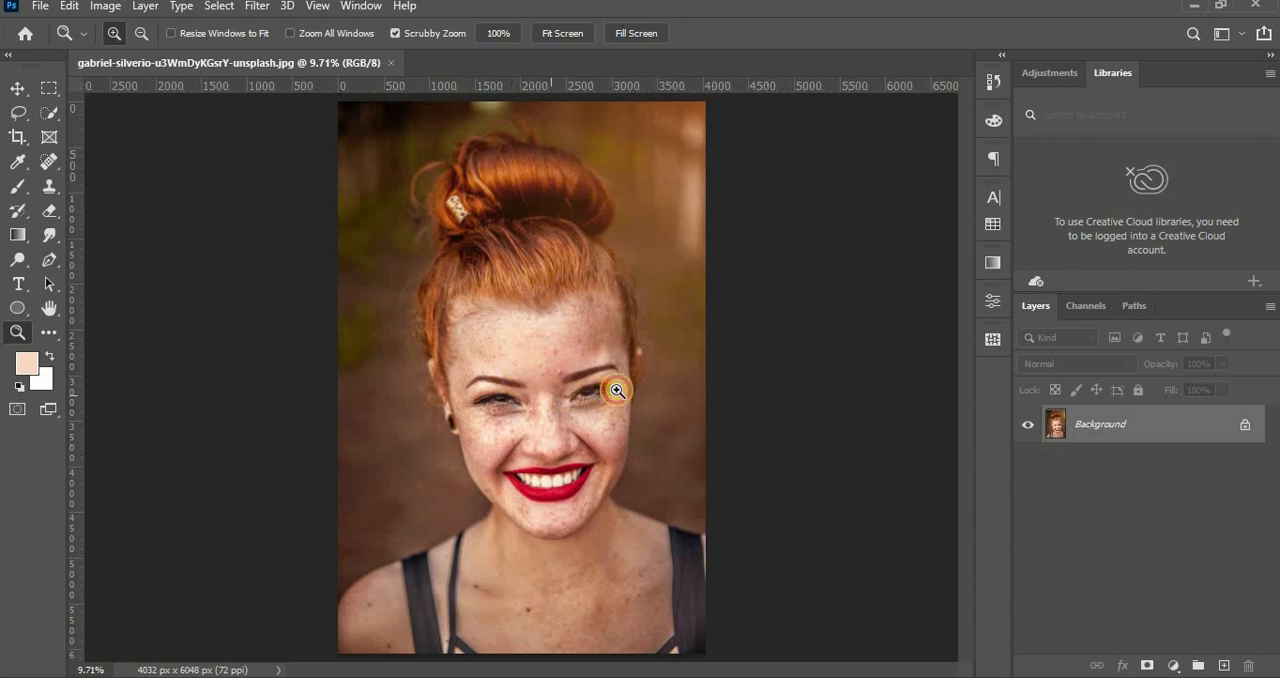
Add a Hue/Saturation adjustment layer and lower its master saturation all the way to turn the portrait black and white.
left_click_drag(652, 383, 663, 429)
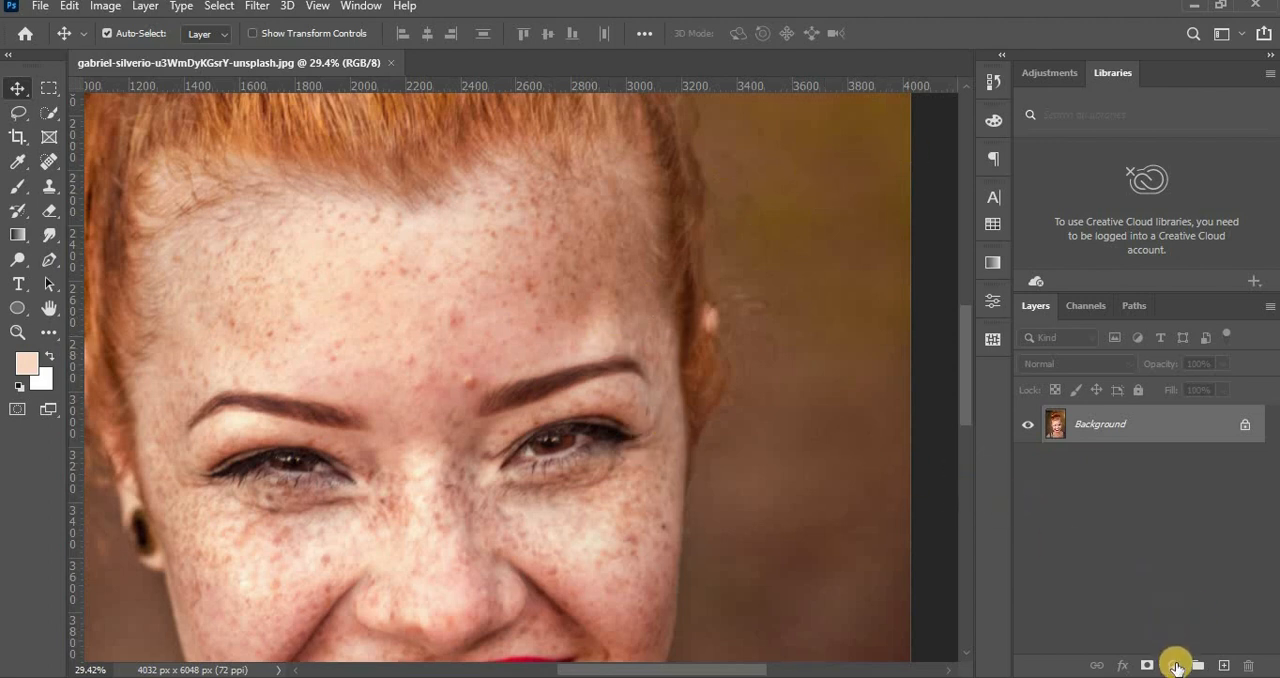
left_click(1176, 666)
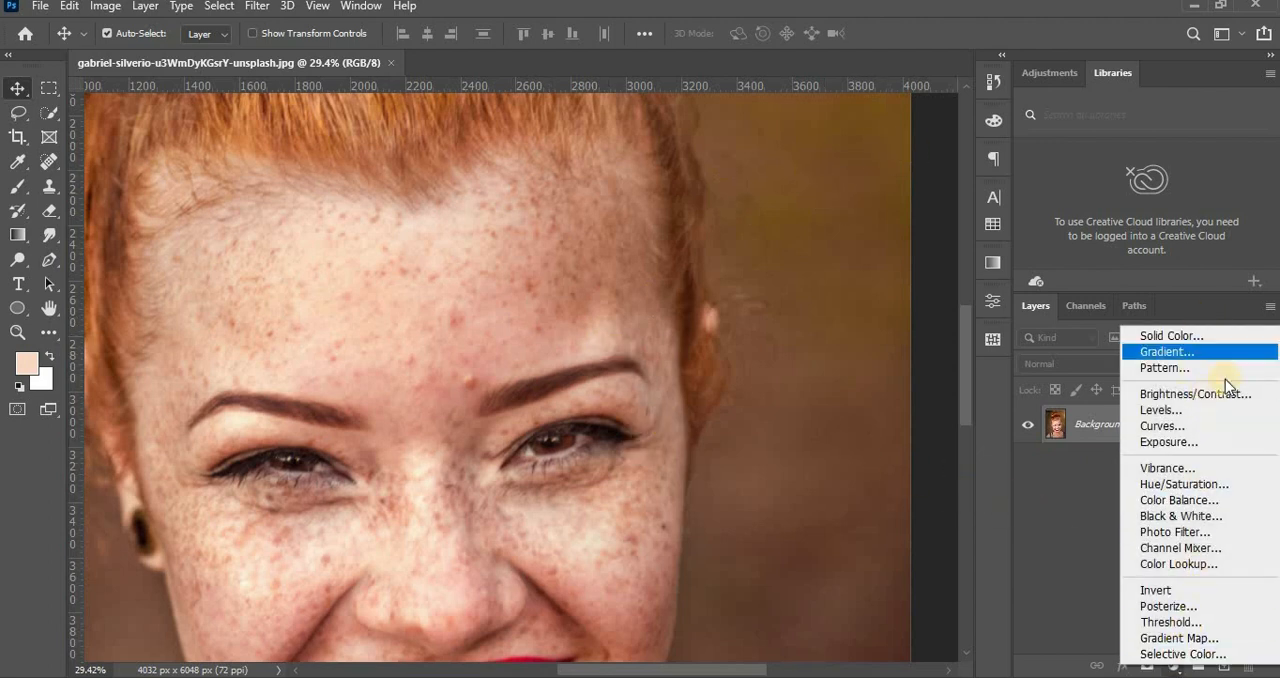
left_click(1223, 486)
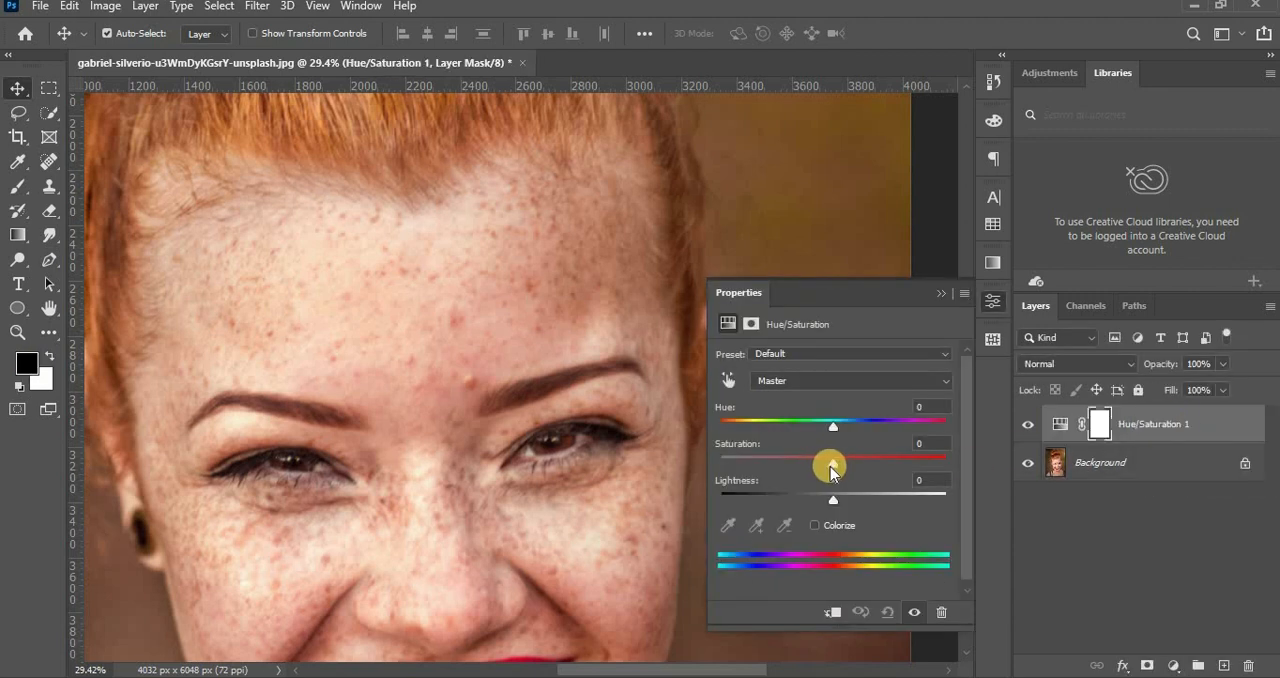
left_click_drag(836, 466, 694, 462)
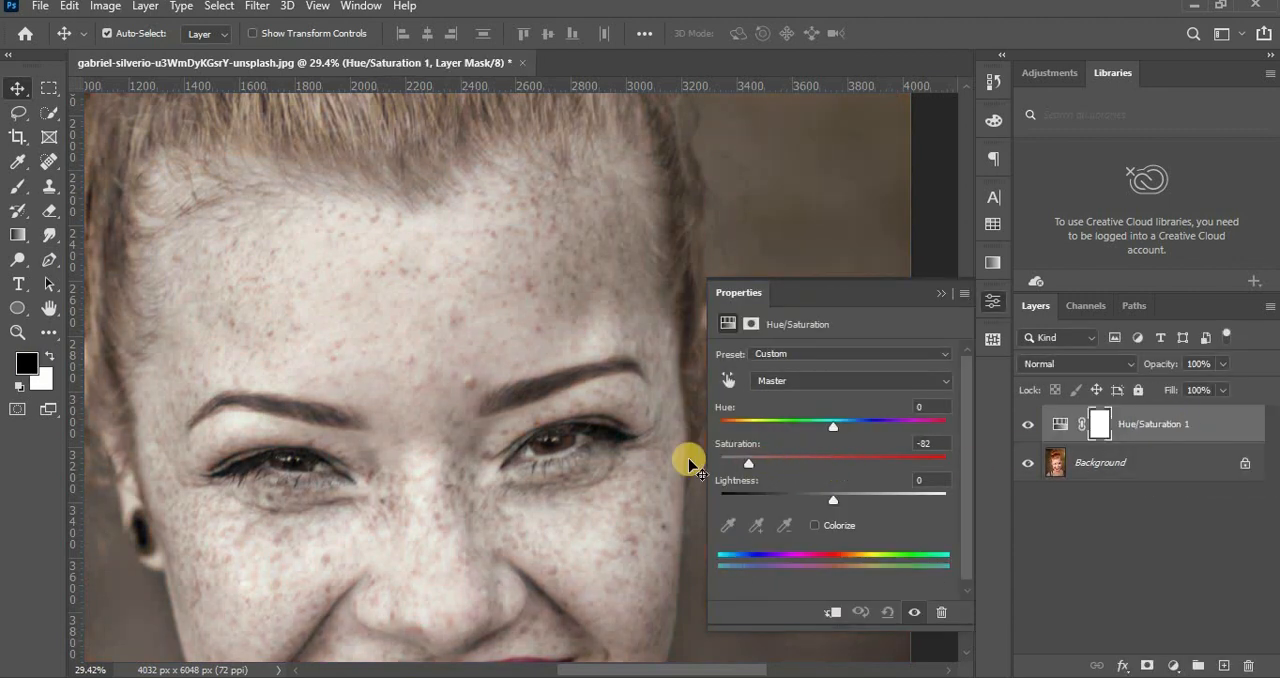
left_click(963, 283)
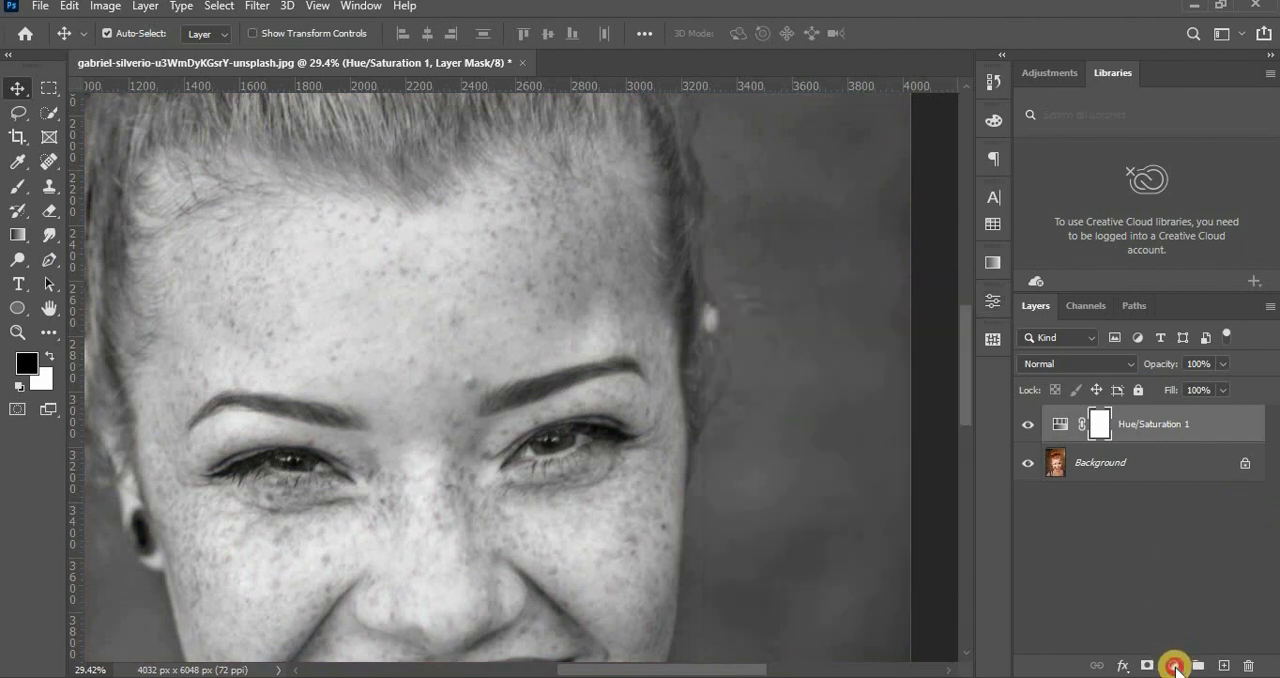
Add a Curves adjustment layer and pull the RGB curve's midtones down so the skin blemishes stand out darker.
left_click(1174, 666)
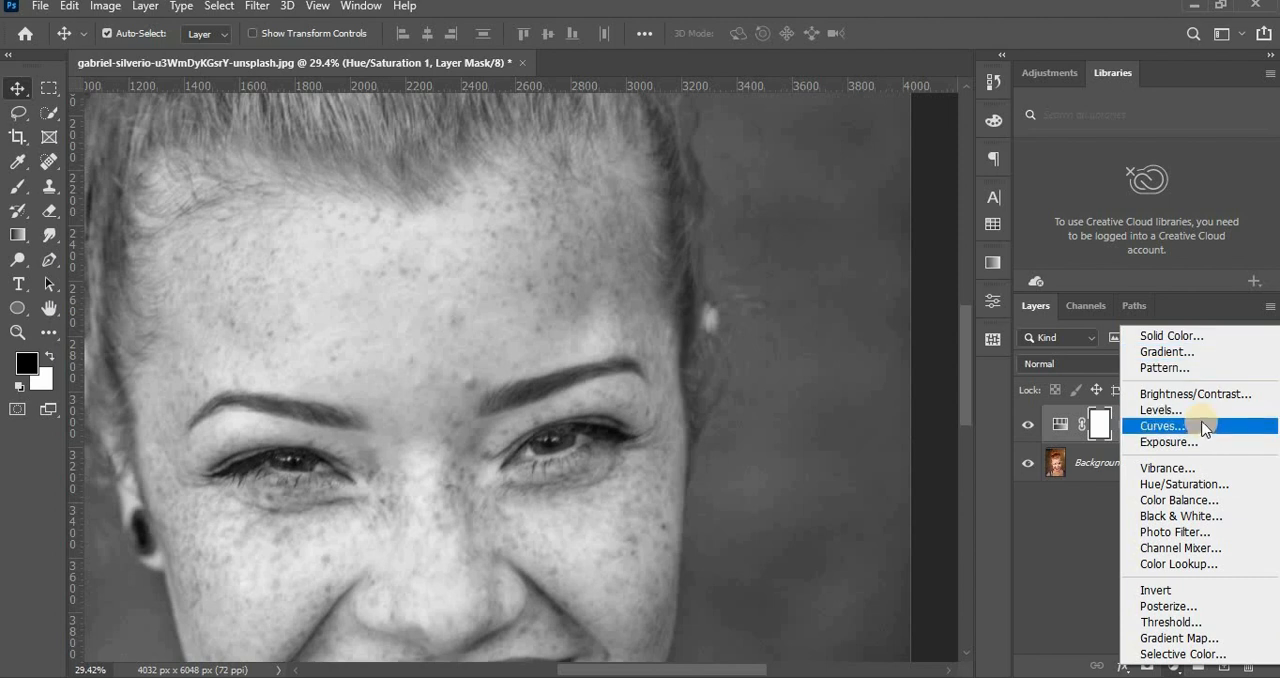
left_click(1192, 425)
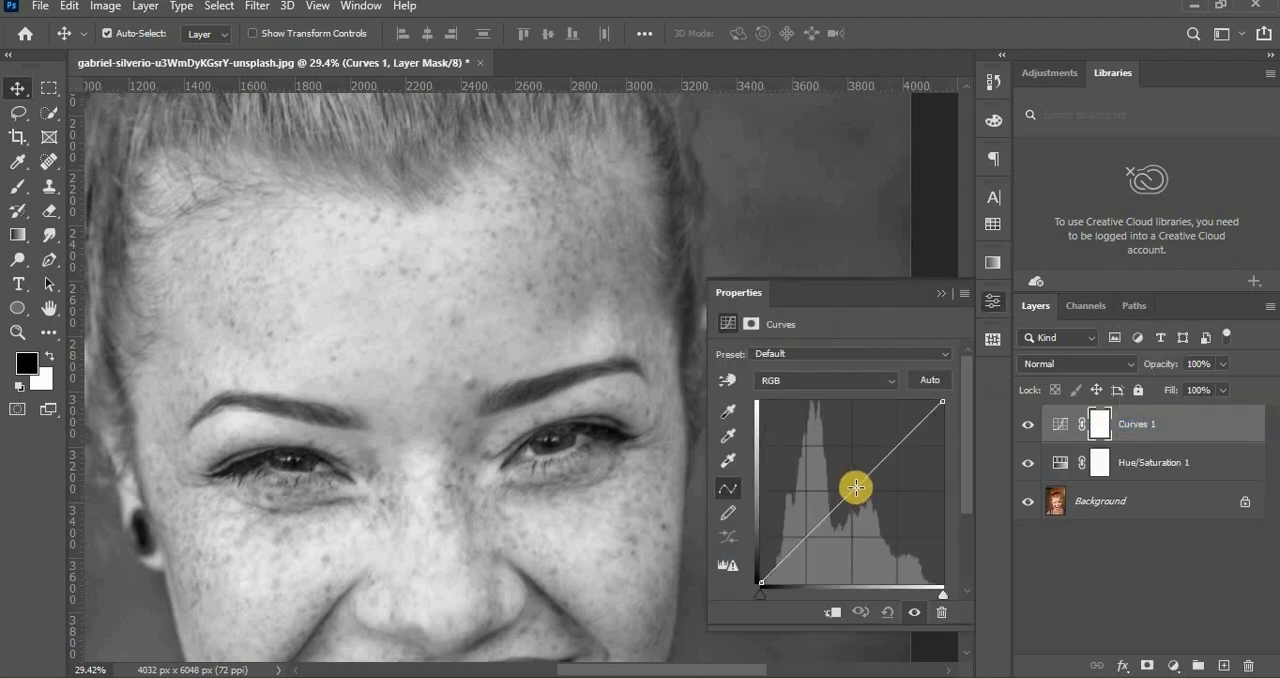
left_click_drag(853, 489, 876, 524)
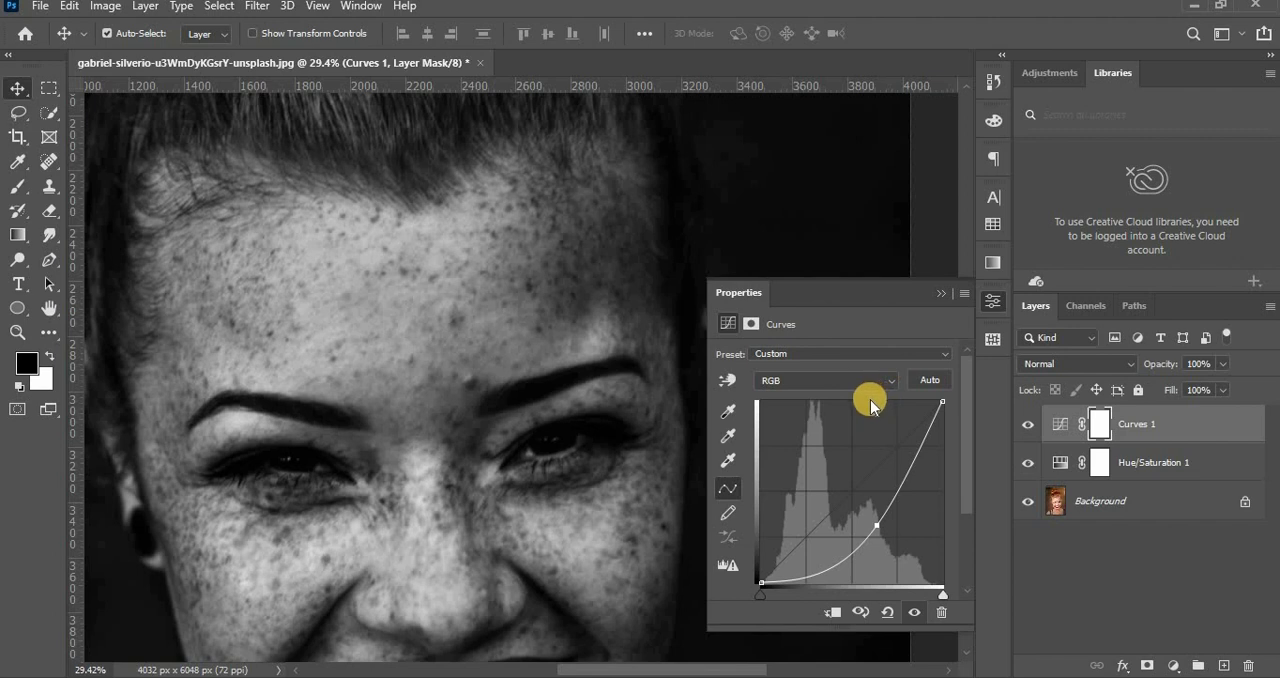
left_click(948, 294)
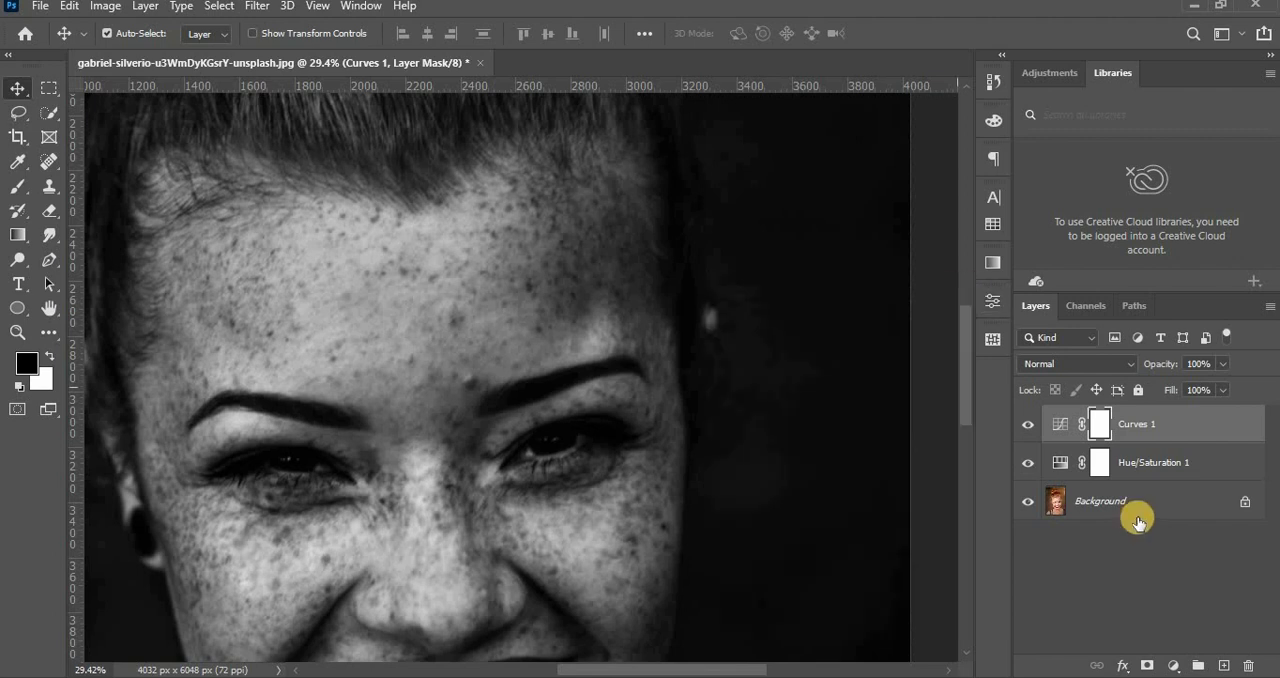
Create an empty layer directly above the Background and set the Spot Healing Brush's mode to Lighten.
left_click(1146, 503)
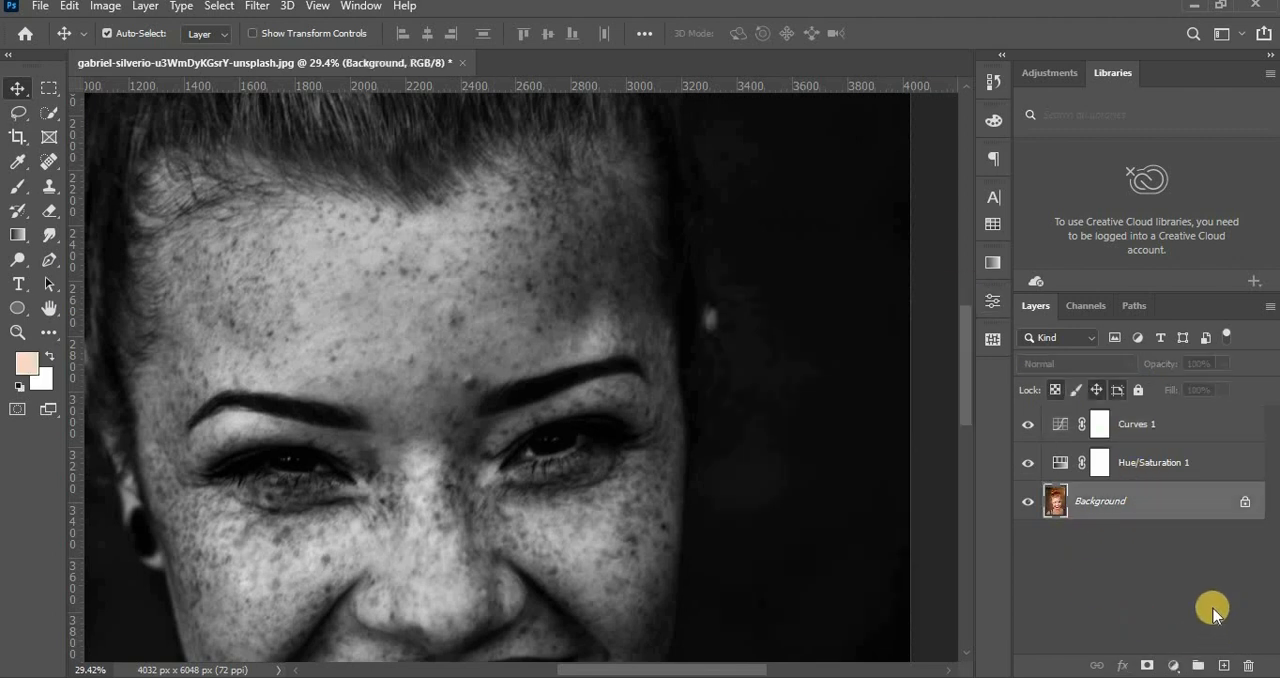
left_click(1224, 666)
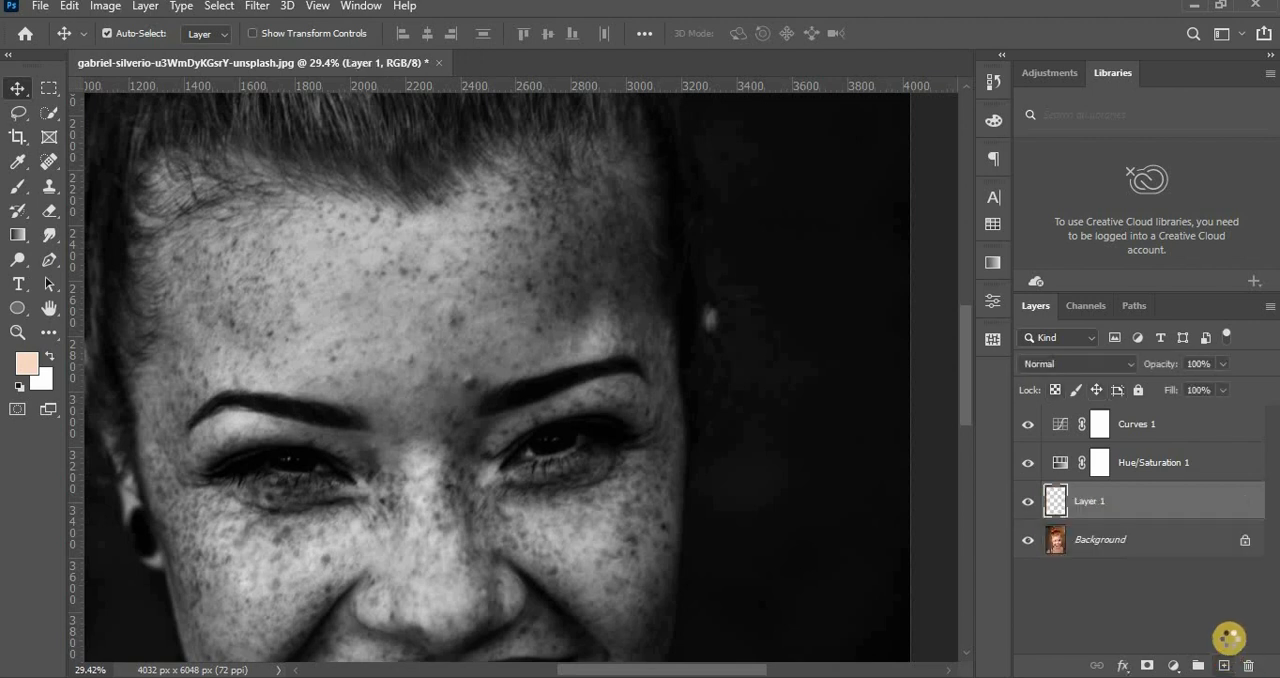
left_click(50, 162)
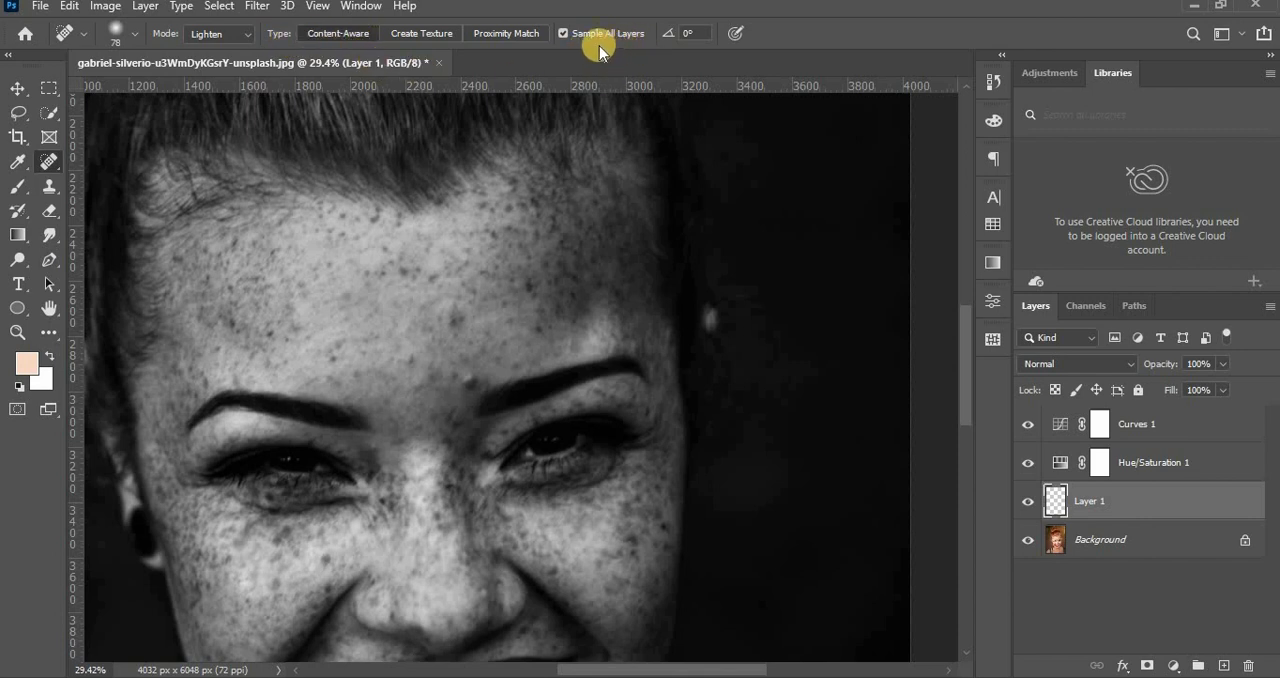
left_click(238, 35)
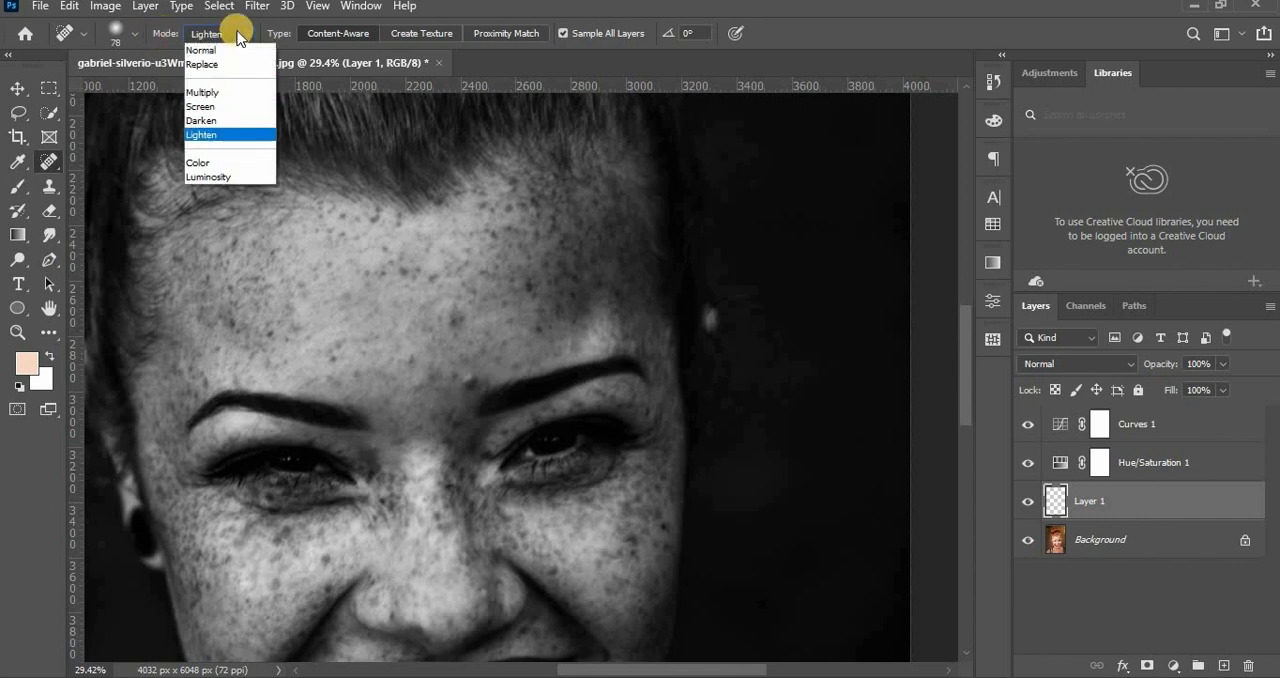
left_click(229, 134)
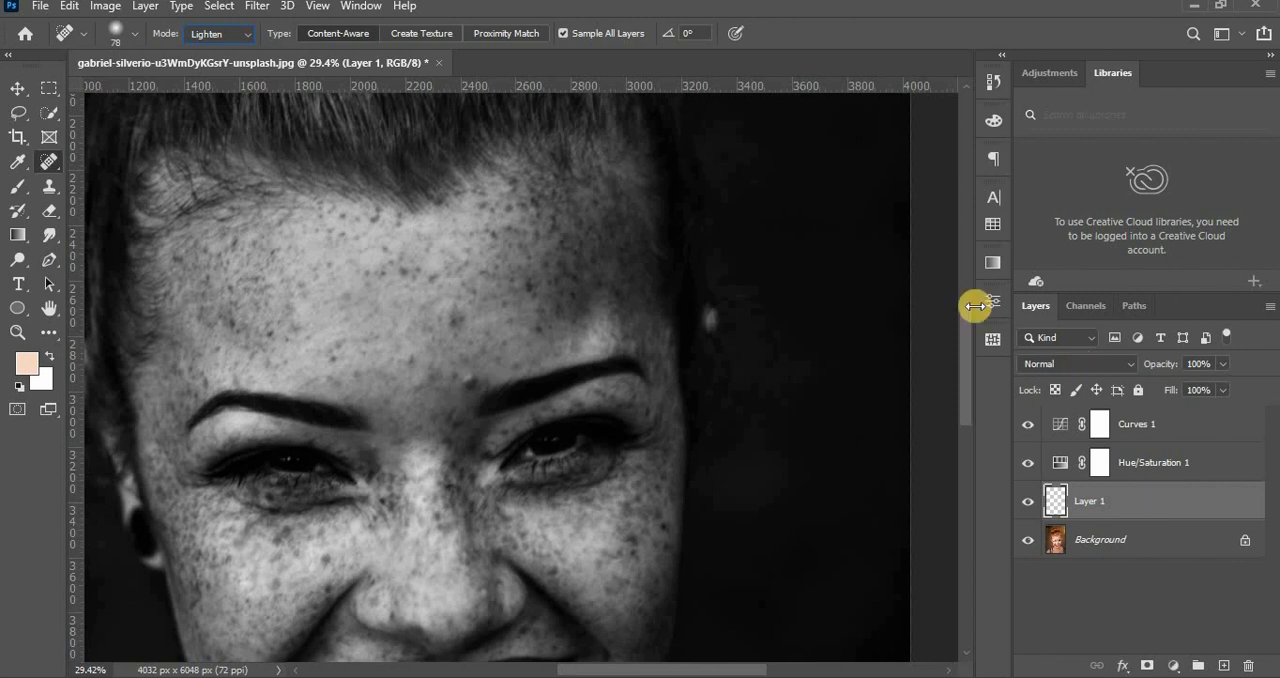
Heal the dark spots across the middle of the forehead and between the eyebrows on the empty layer.
left_click(451, 318)
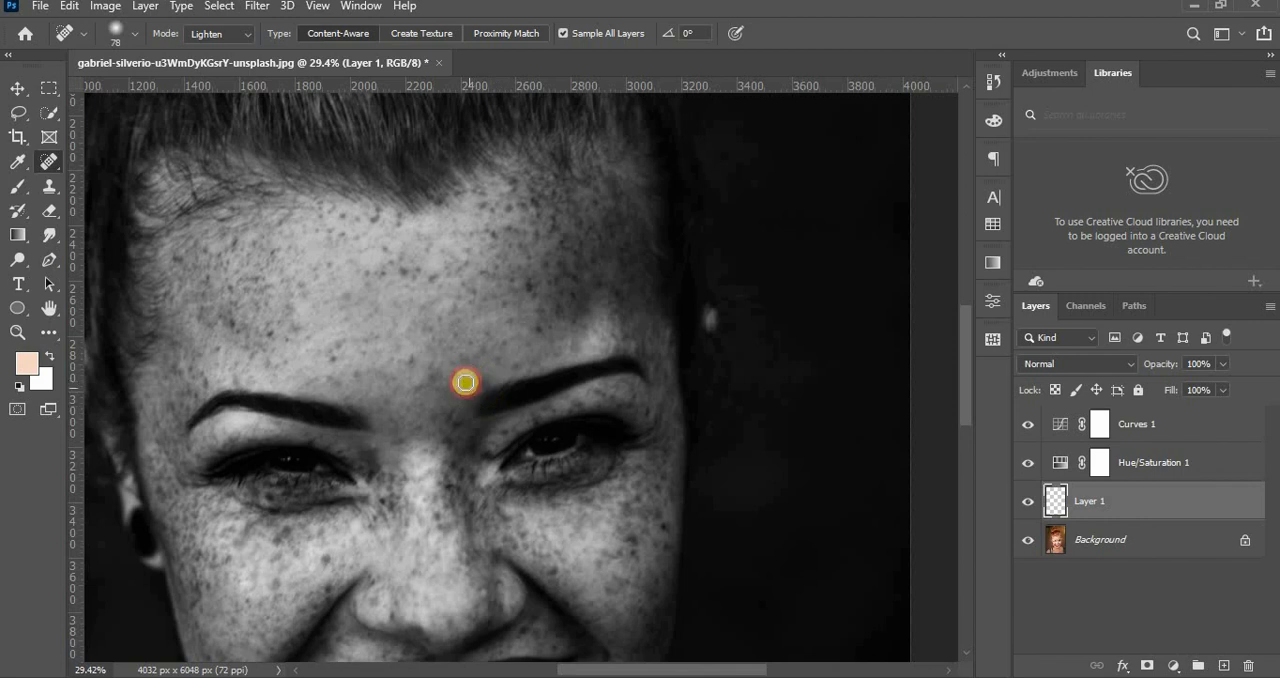
left_click(478, 378)
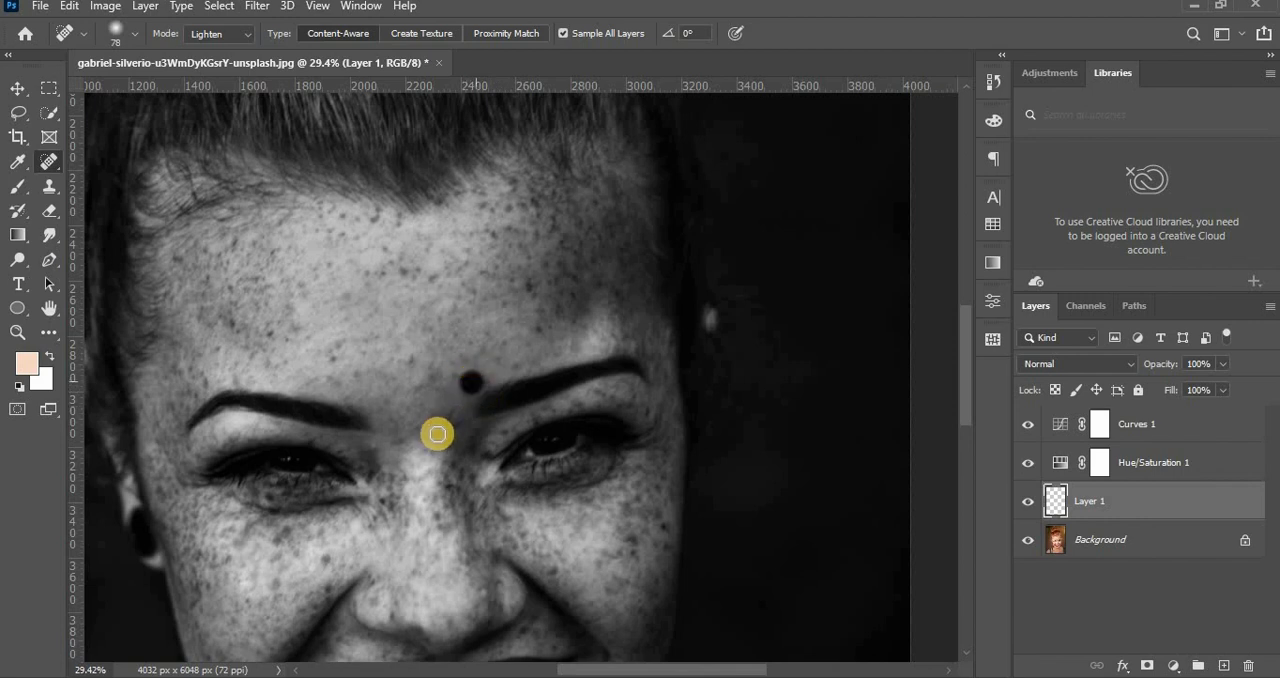
left_click(545, 332)
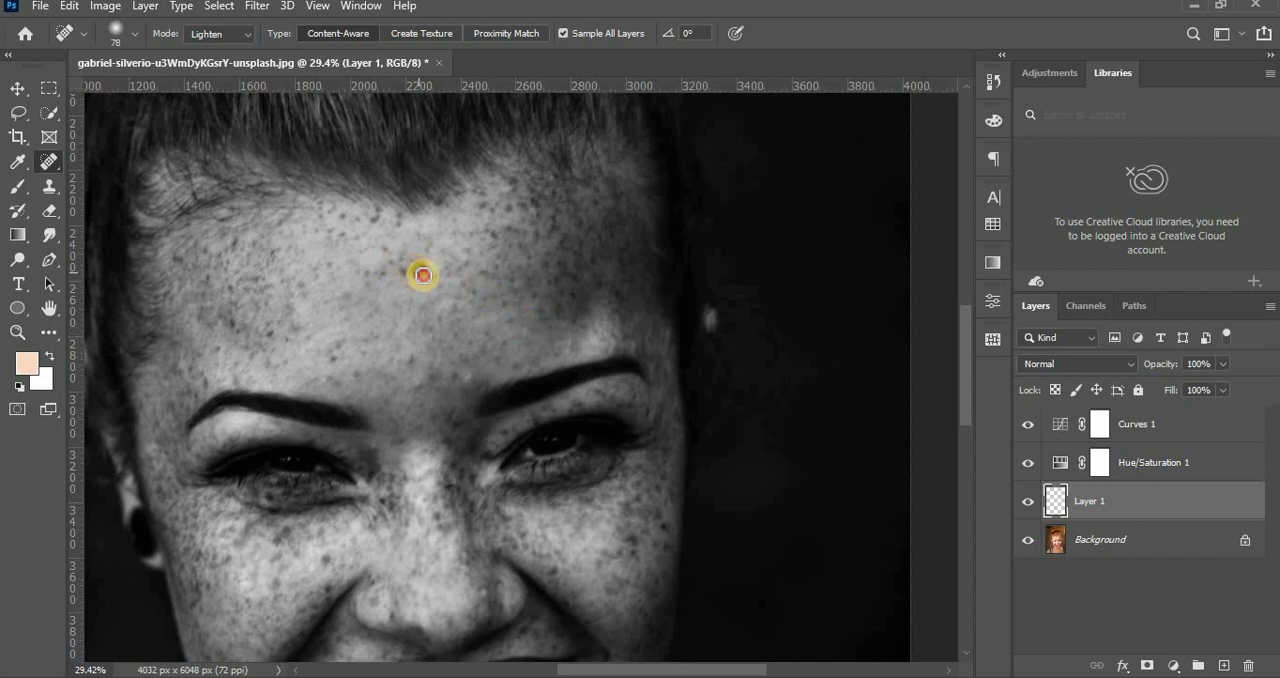
left_click(423, 274)
left_click(433, 274)
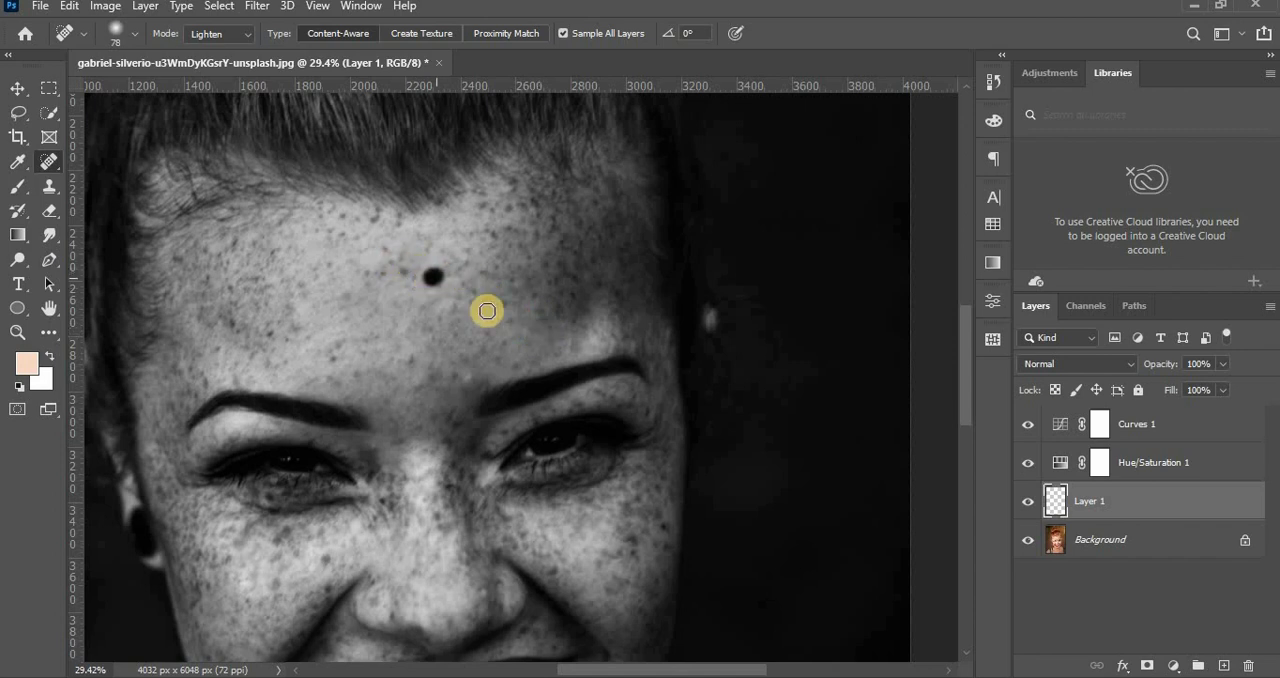
left_click(403, 272)
left_click(494, 272)
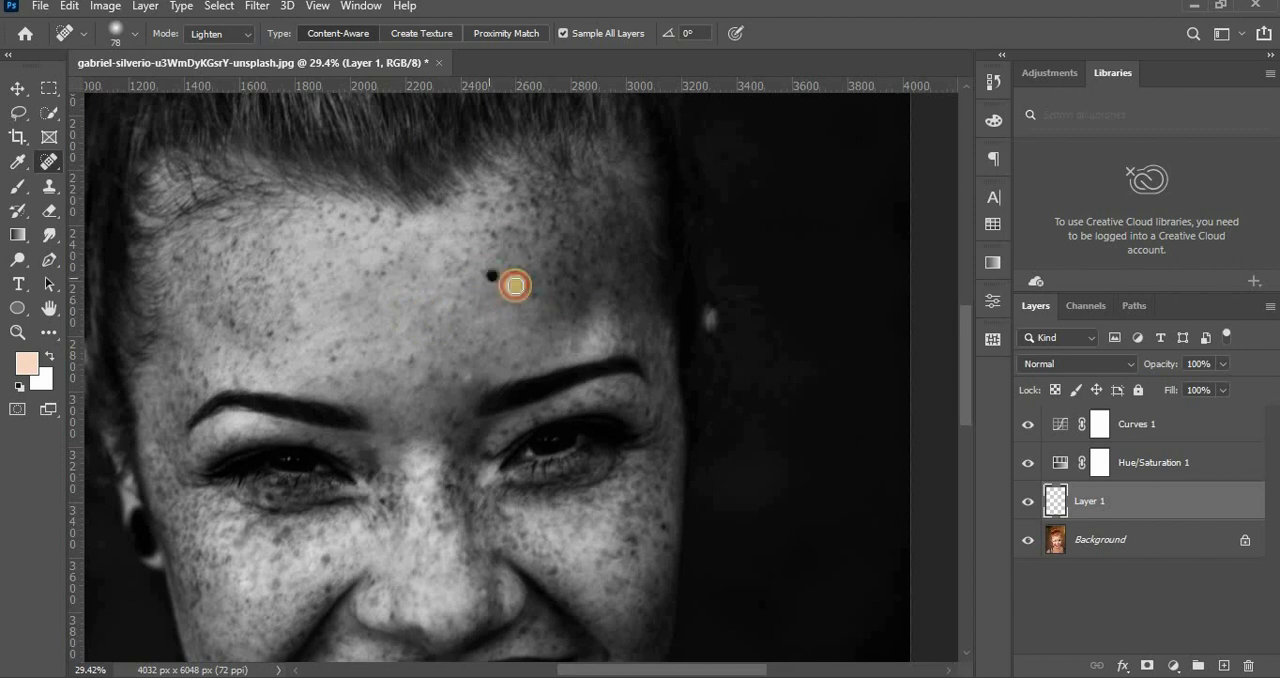
left_click(391, 262)
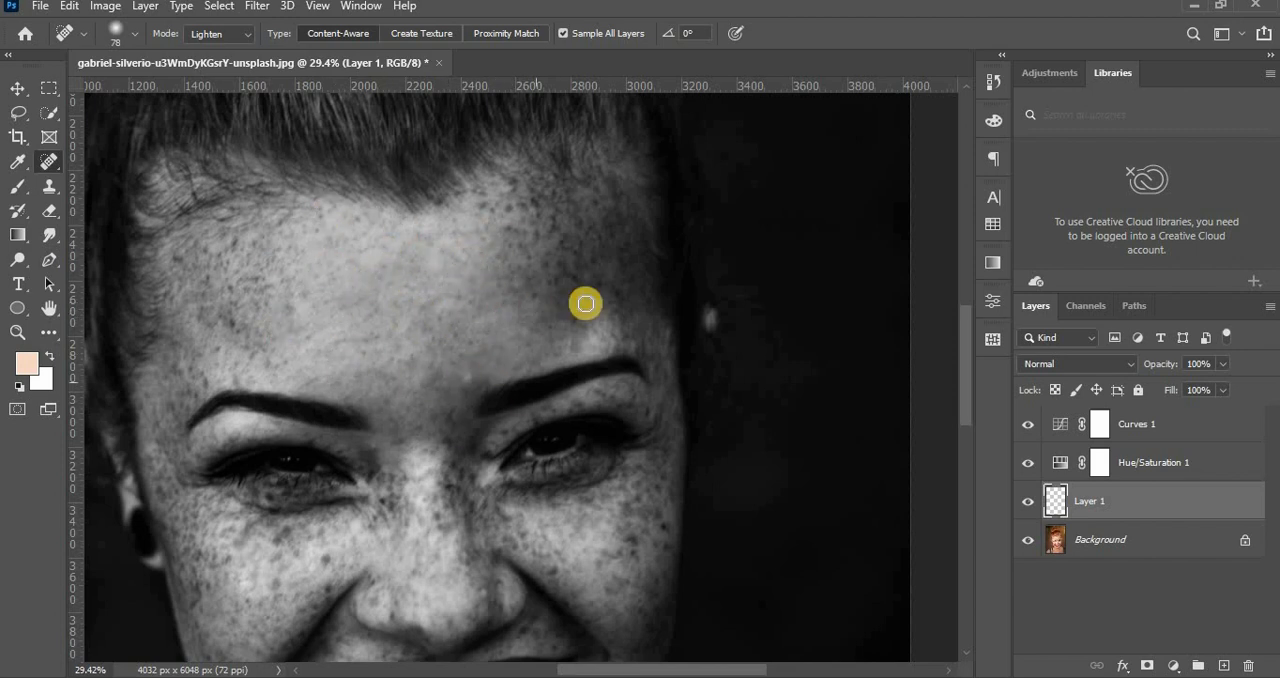
left_click(502, 243)
Heal the freckles on the image-left side of the forehead and around the temple beside the eyebrow.
left_click(290, 253)
left_click(232, 245)
left_click(201, 295)
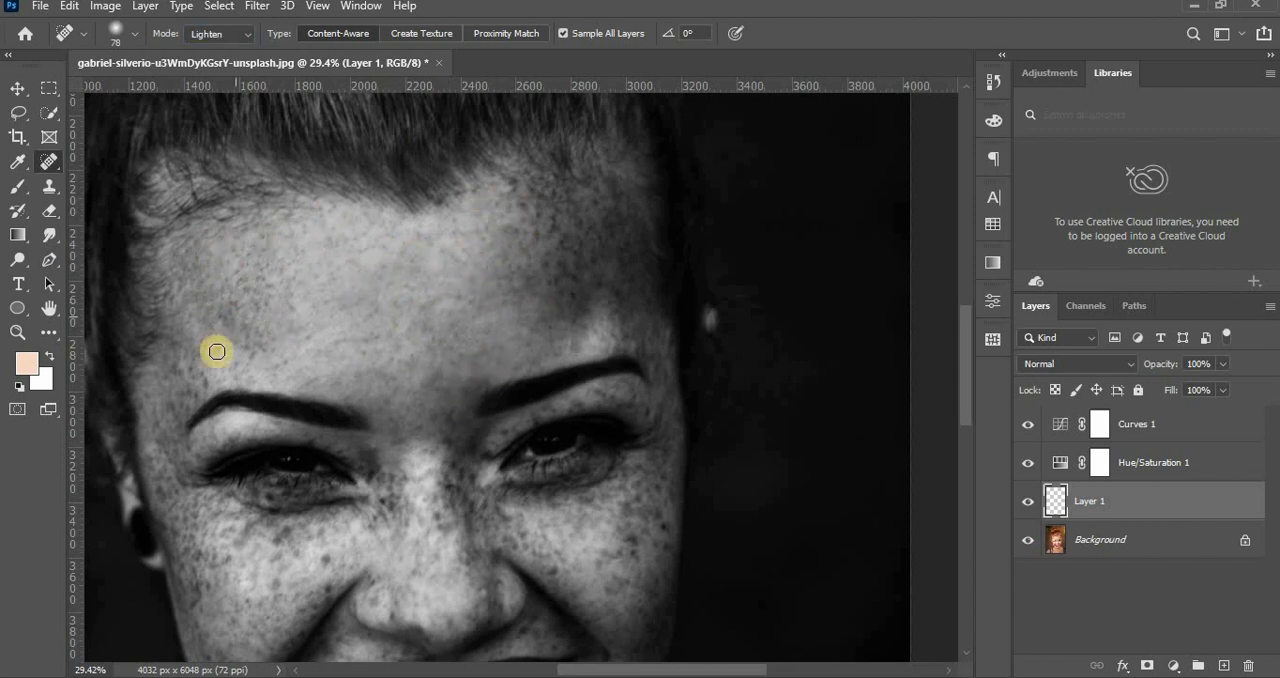
left_click(257, 329)
left_click(241, 281)
left_click(251, 254)
left_click(254, 293)
left_click(454, 294)
left_click(146, 391)
left_click(194, 417)
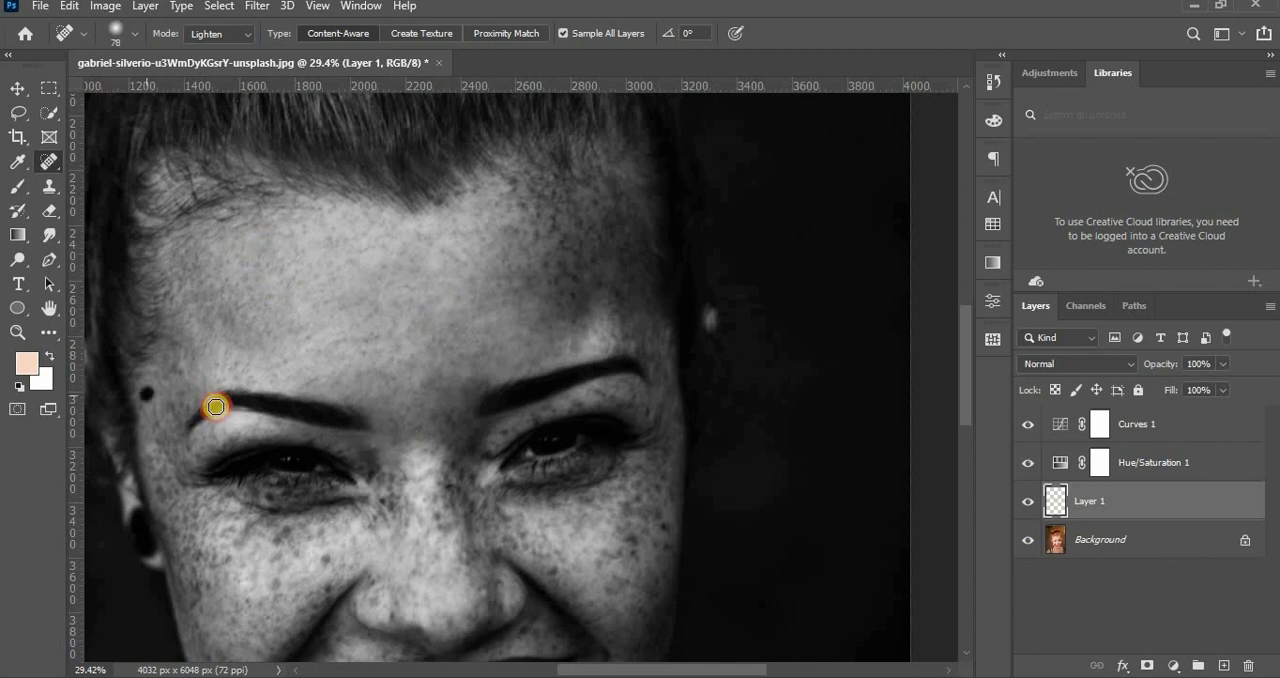
Heal the freckles on the image-right side of the forehead up to the hairline.
left_click(504, 301)
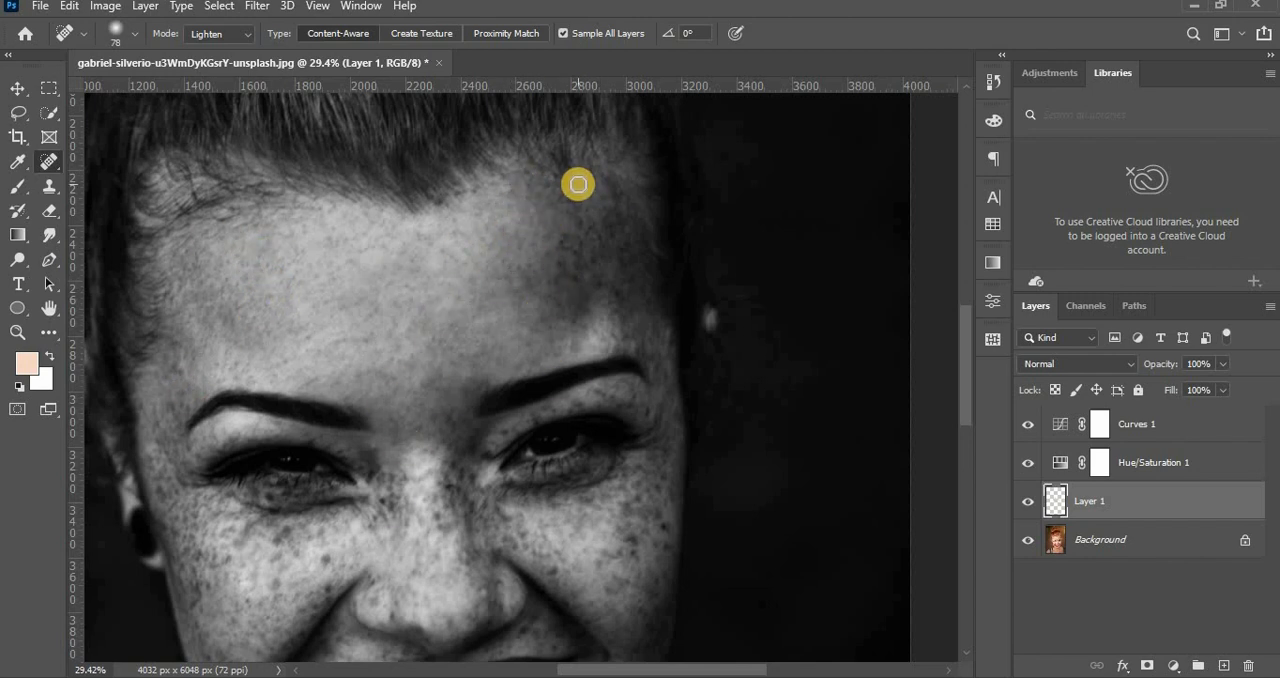
left_click(443, 481)
left_click(632, 398)
left_click(533, 287)
left_click(616, 206)
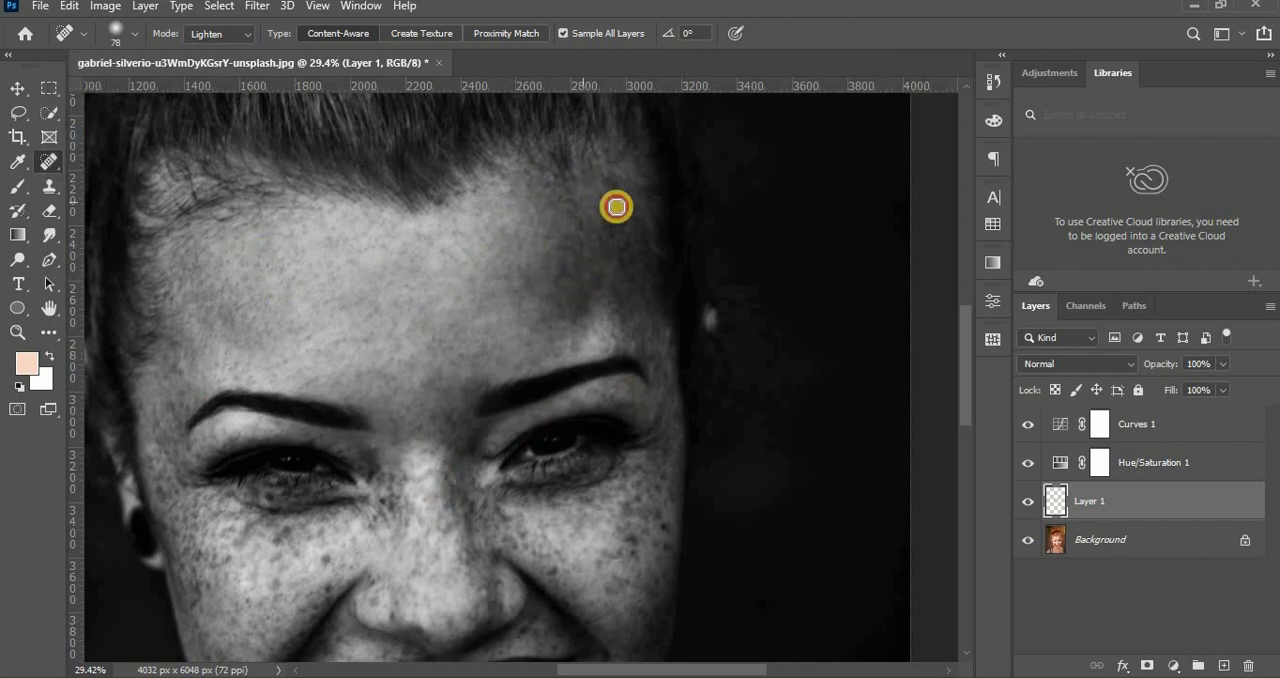
left_click(660, 234)
Heal the freckles on both cheeks and below the eyes with the Spot Healing Brush.
scroll(517, 274, "down", 3)
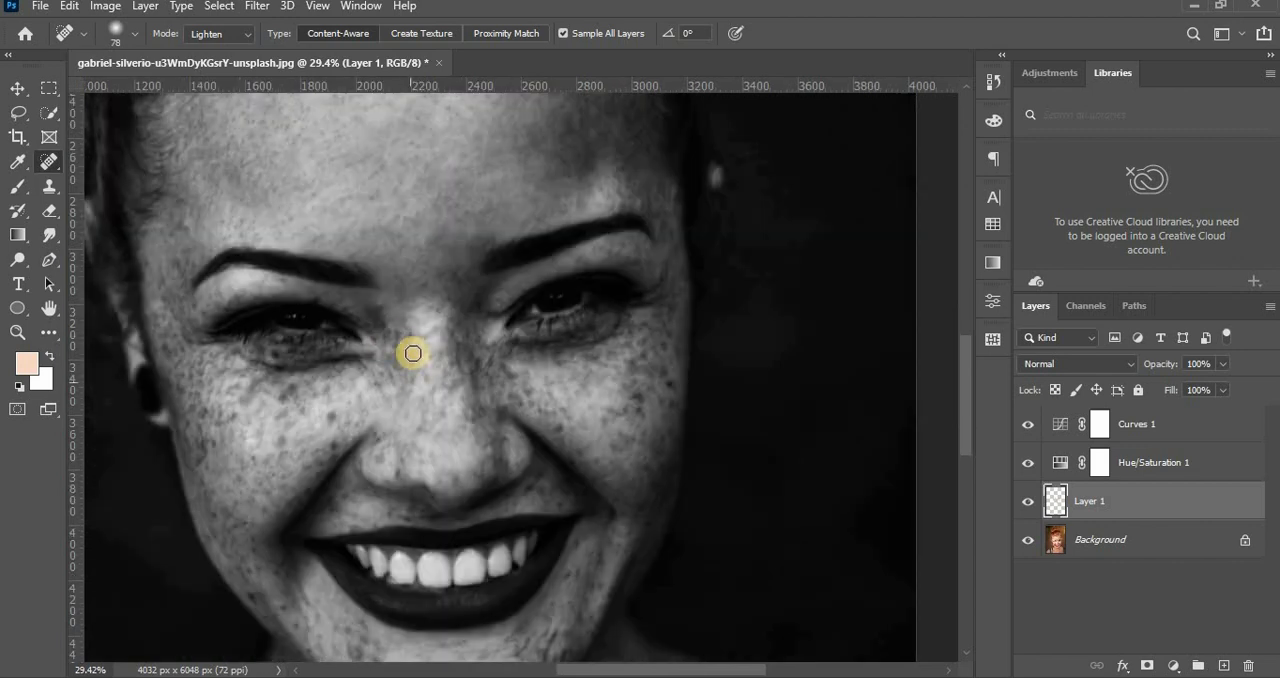
scroll(329, 509, "left", 3)
scroll(394, 457, "left", 2)
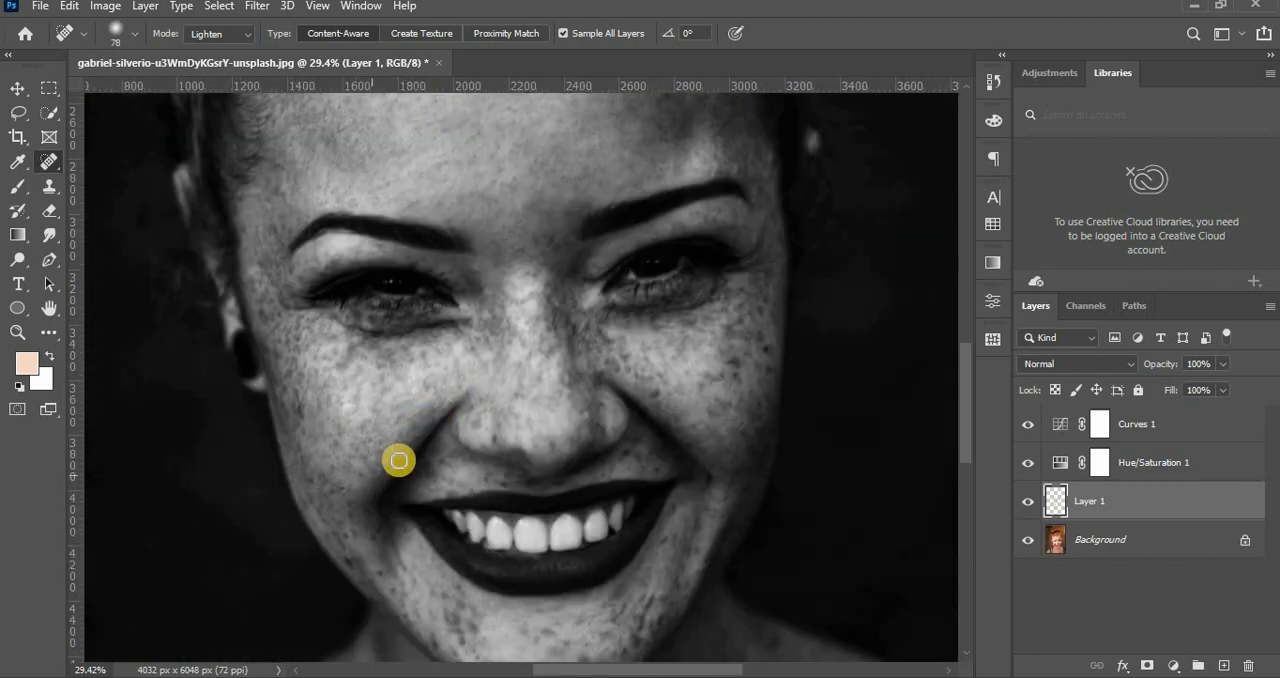
left_click(622, 358)
left_click(733, 326)
left_click(645, 354)
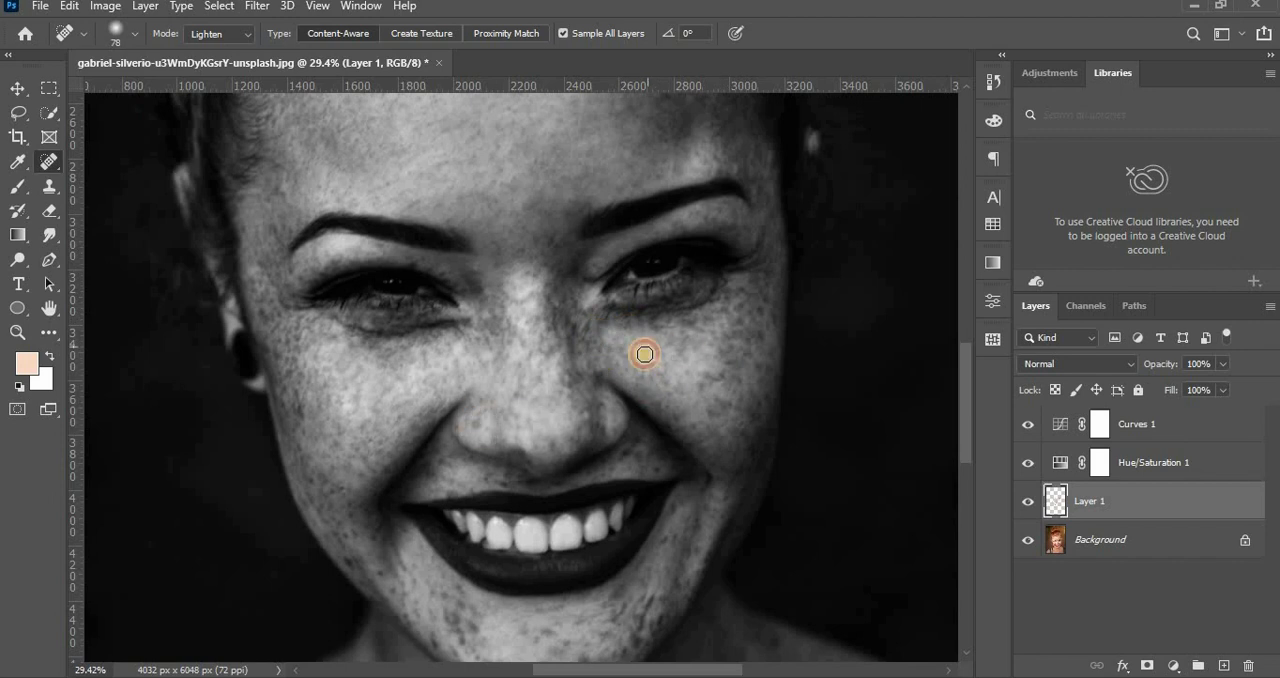
left_click(708, 380)
left_click(738, 308)
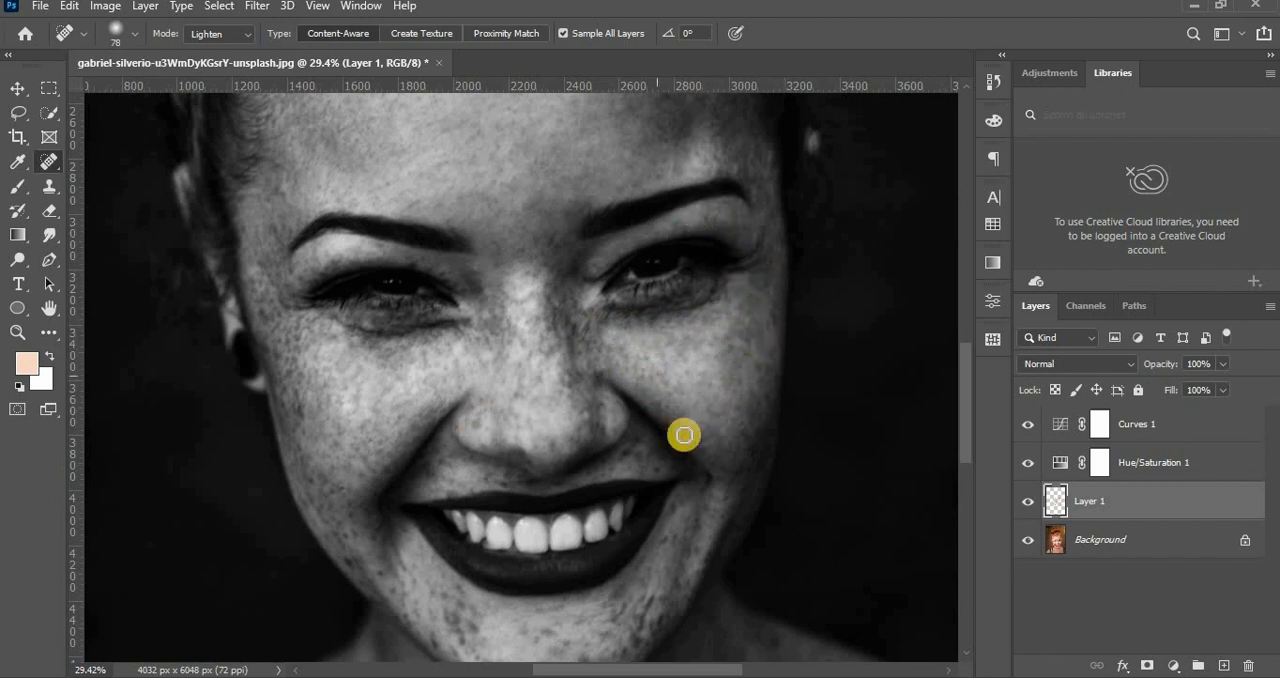
Heal the dark spots on the chin below the lower lip.
scroll(414, 459, "down", 5)
left_click(573, 502)
left_click(613, 460)
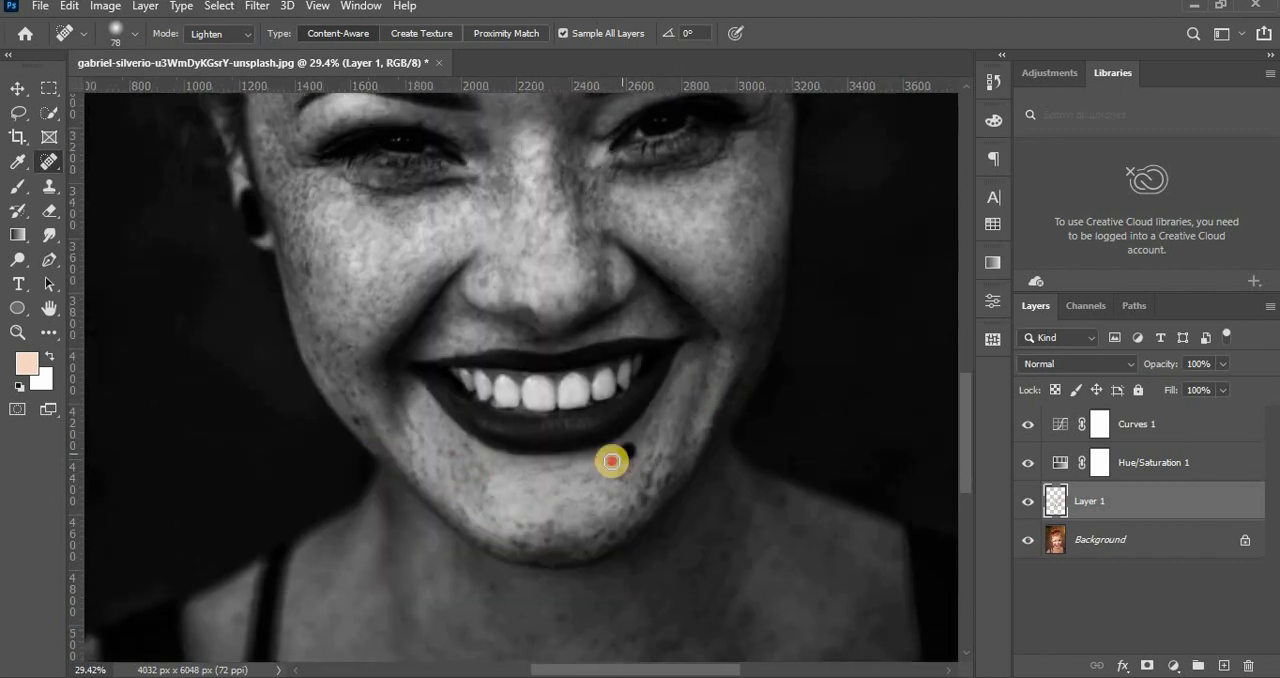
Heal the remaining freckles on the image-left cheek and the side of the nose.
scroll(440, 332, "up", 4)
scroll(440, 332, "left", 2)
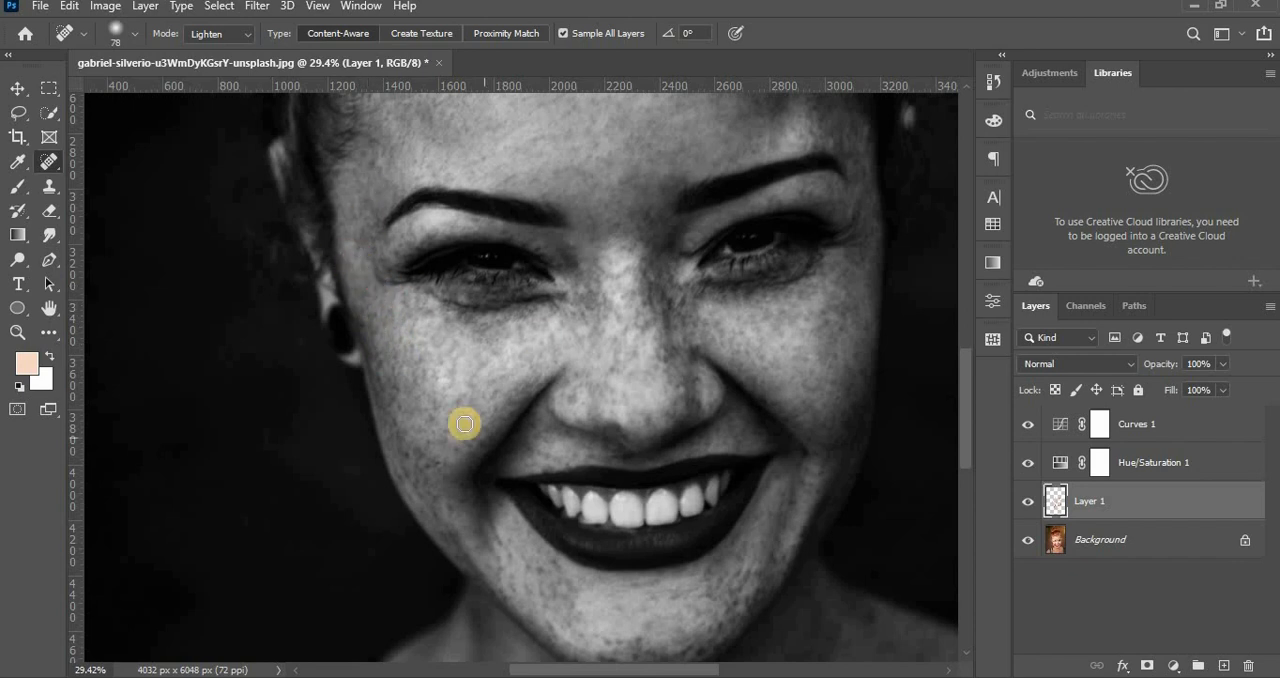
left_click(394, 358)
left_click(583, 400)
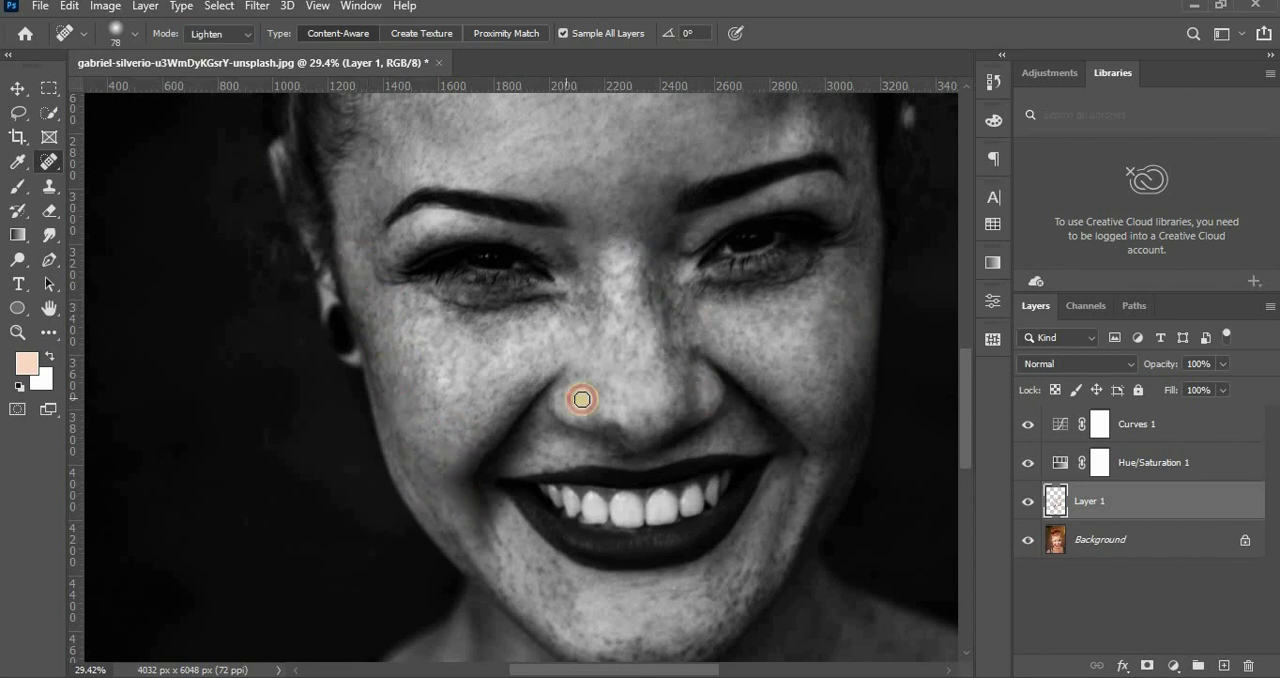
Heal the remaining spots around the nose tip, beside the mouth and along the lower chin.
left_click_drag(813, 372, 777, 272)
left_click(777, 272)
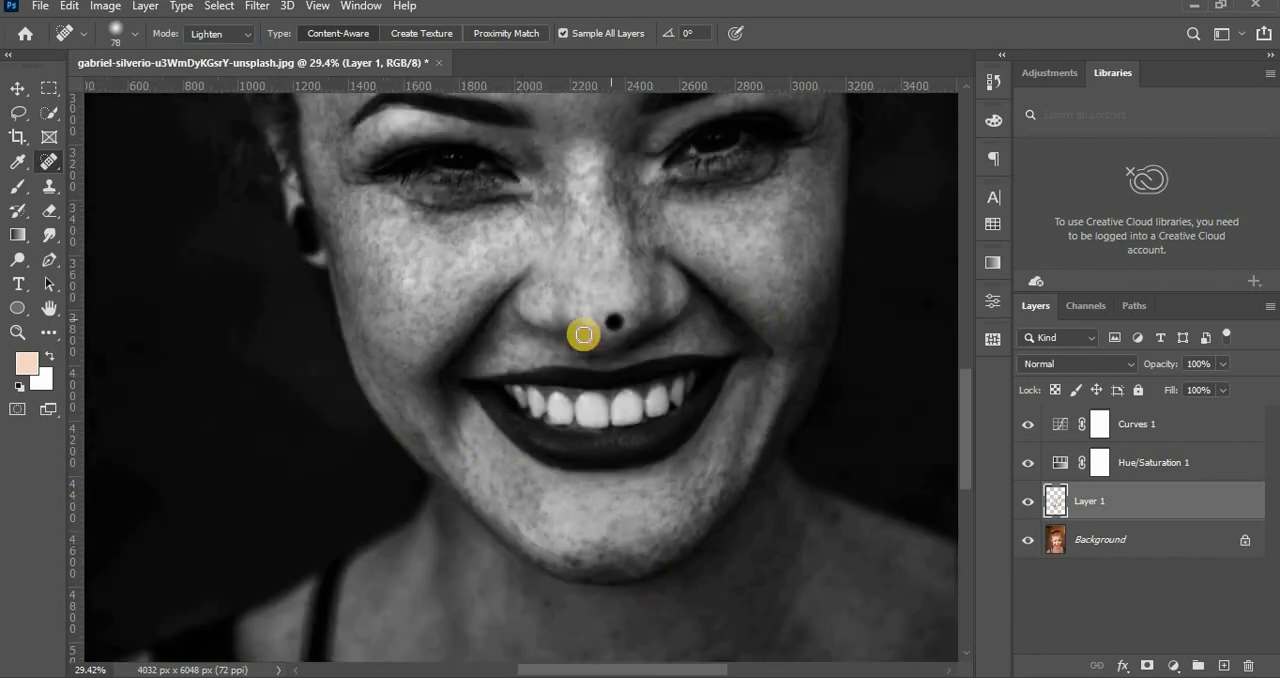
left_click_drag(513, 499, 511, 391)
left_click(702, 382)
left_click(569, 434)
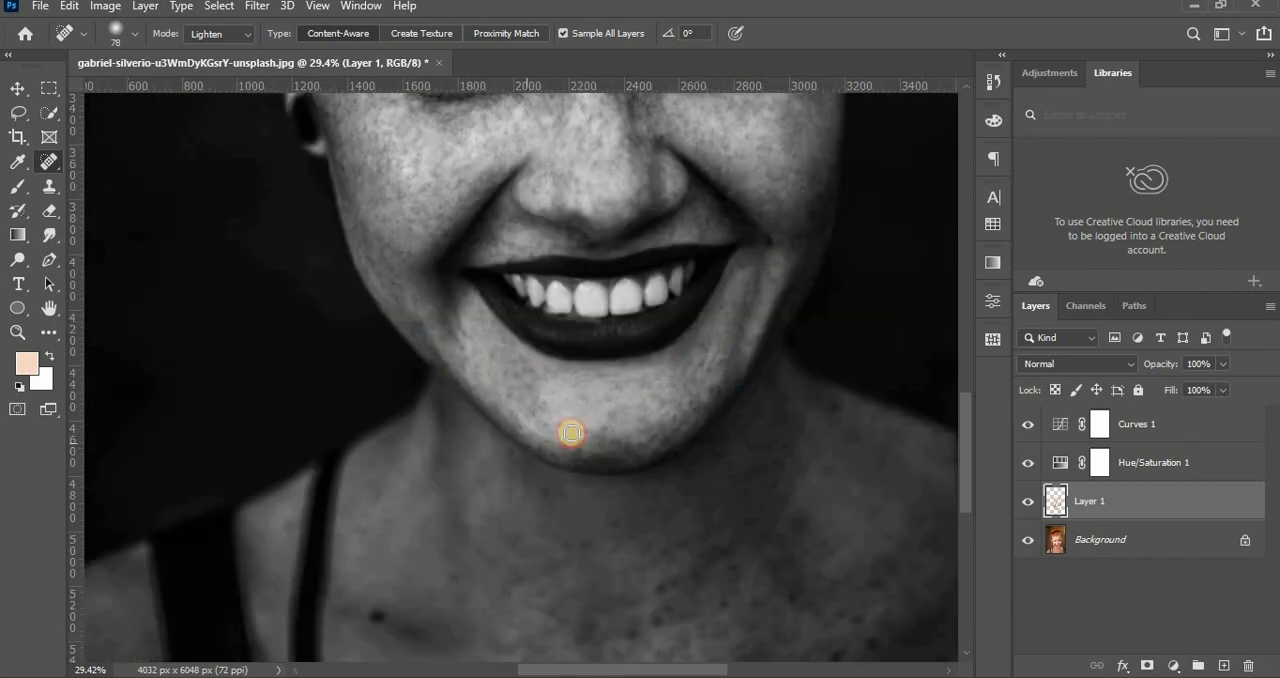
Heal the spots on the neck and upper chest, including the dark mole near the shoulder strap.
left_click_drag(544, 168, 492, 419)
left_click_drag(573, 645, 593, 342)
left_click(723, 505)
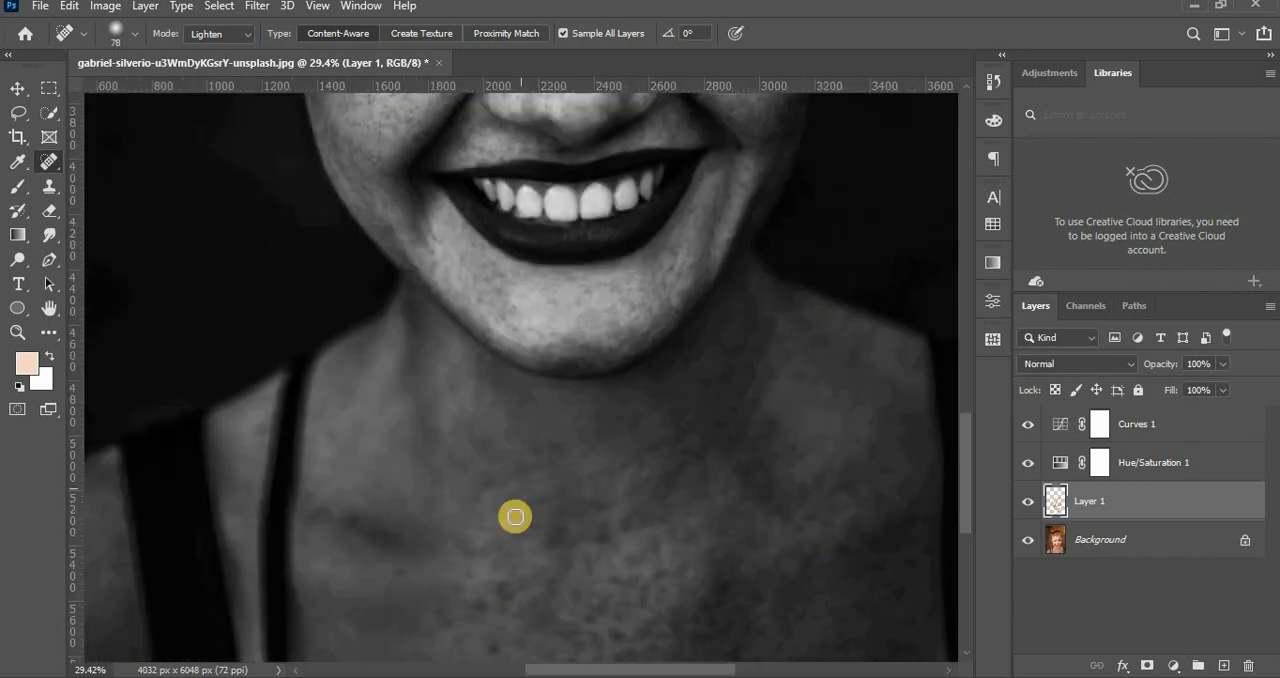
left_click(694, 403)
left_click(742, 474)
mouse_move(649, 376)
left_mouse_down()
mouse_move(651, 597)
mouse_move(608, 674)
left_mouse_up()
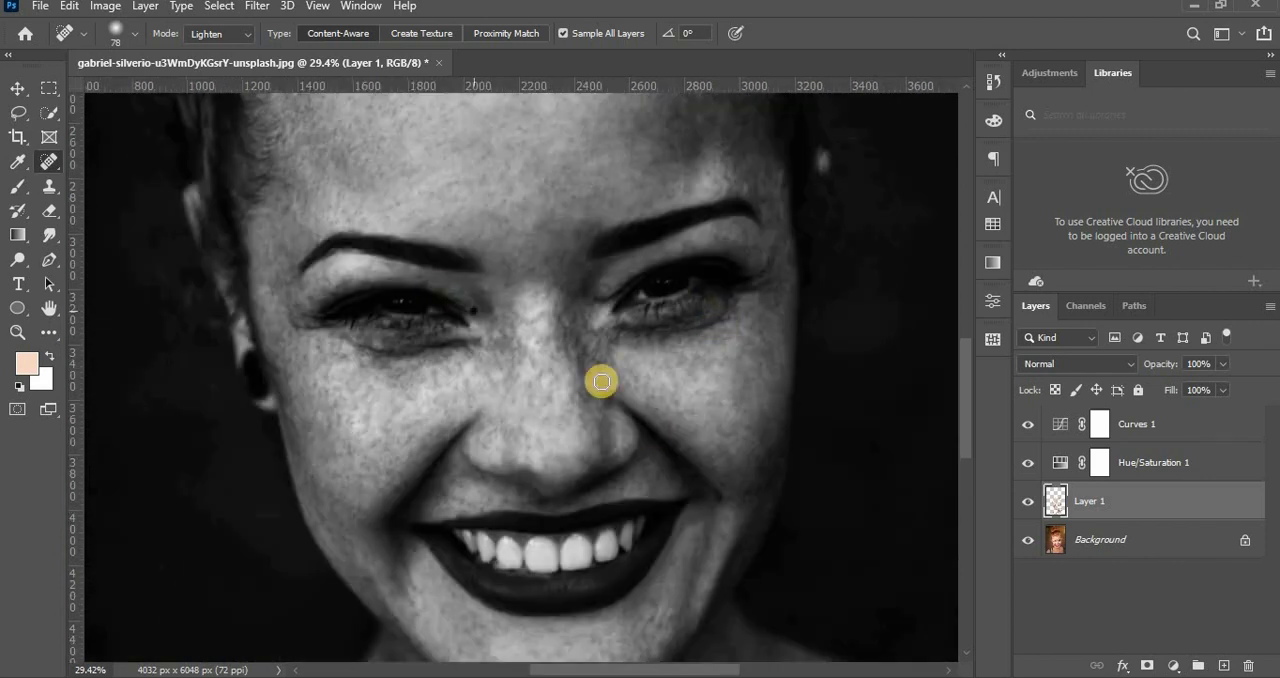
Heal the remaining spots across the cheeks and on the image-right side of the forehead.
left_click_drag(600, 380, 567, 210)
left_click(630, 458)
left_click(404, 456)
left_click(568, 463)
left_click_drag(361, 411, 399, 620)
left_click_drag(500, 220, 392, 324)
left_click(594, 217)
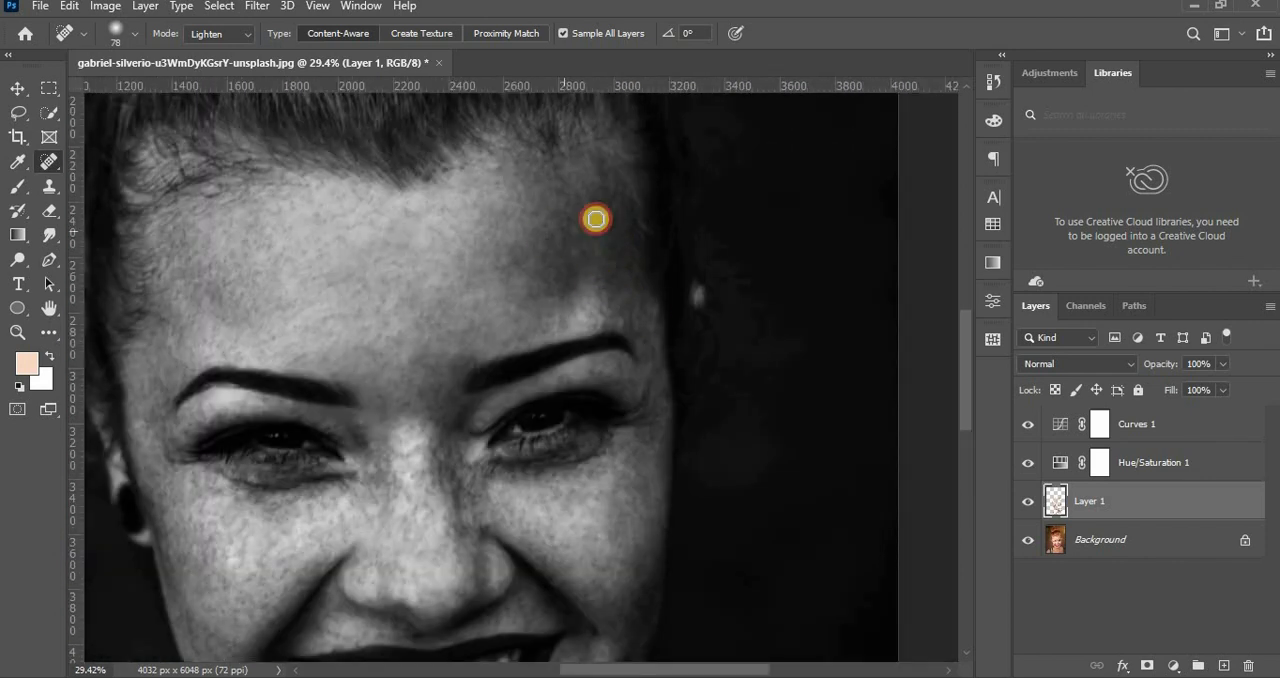
Heal the remaining spots from the upper face down to the lower edge of the chin.
left_click_drag(643, 237, 845, 183)
left_click(517, 163)
left_click_drag(594, 500, 551, 300)
left_click(594, 574)
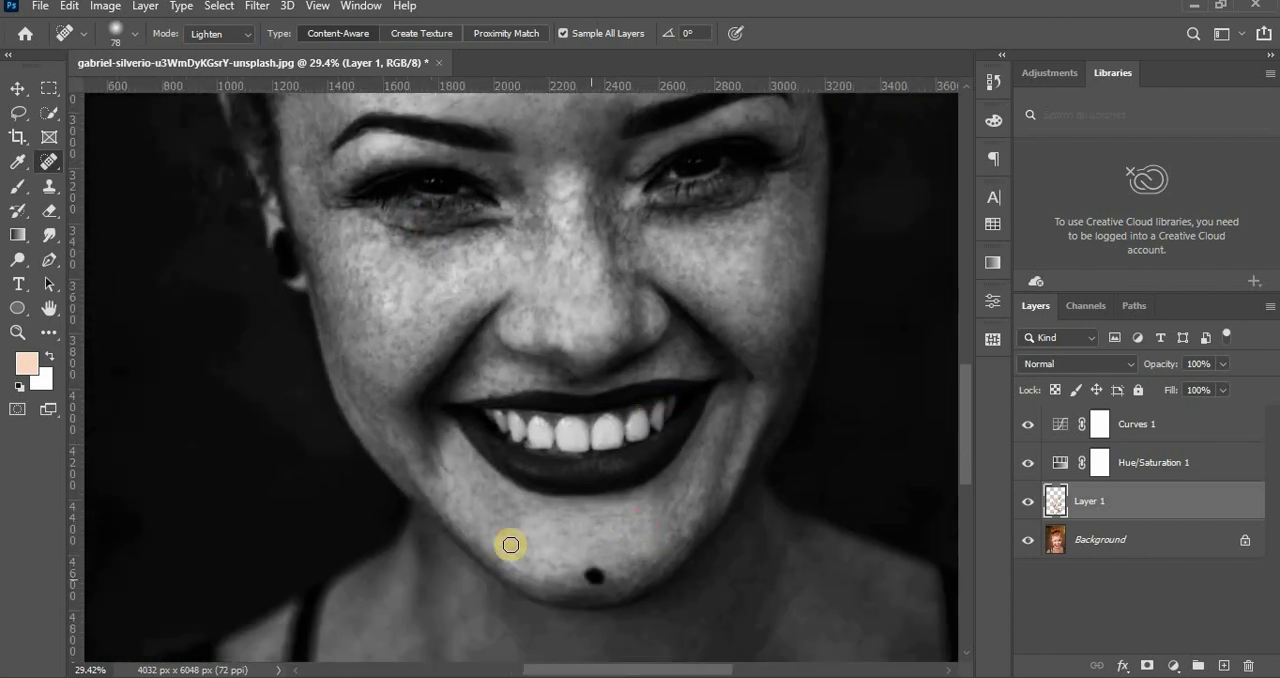
Heal the leftover dark spots scattered across the face, working from the chin area back up to the cheeks.
left_click_drag(500, 340, 472, 588)
left_click(351, 274)
left_click(640, 257)
left_click(699, 397)
mouse_move(560, 440)
left_mouse_down()
mouse_move(471, 281)
mouse_move(440, 424)
left_mouse_up()
left_click_drag(520, 600, 552, 343)
left_click(600, 491)
left_click(486, 523)
mouse_move(537, 234)
left_mouse_down()
mouse_move(537, 311)
mouse_move(568, 364)
left_mouse_up()
left_click(254, 248)
scroll(640, 200, "down", 1)
left_click_drag(608, 178, 600, 289)
left_click_drag(508, 517, 511, 437)
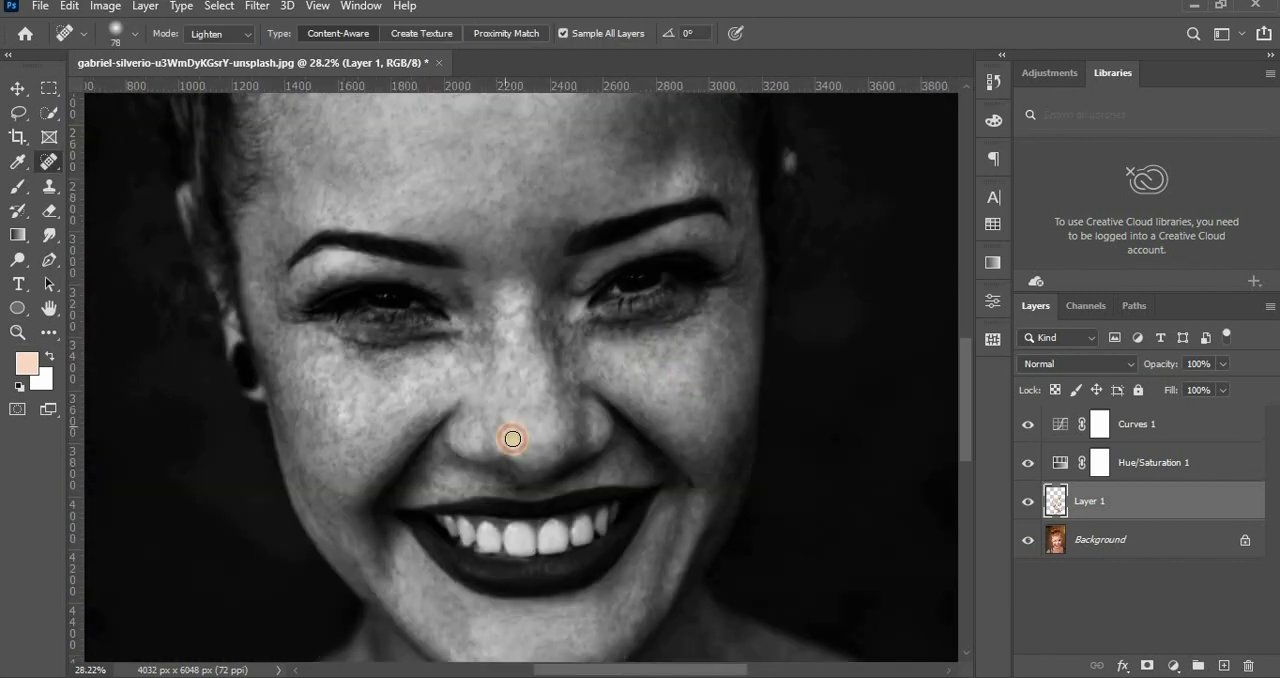
Heal the faint spots on the image-left cheek below the eye and on the side of the nose.
left_click(319, 356)
left_click(298, 468)
left_click(511, 375)
left_click_drag(560, 190, 517, 308)
left_click(643, 203)
left_click_drag(400, 530, 461, 314)
left_click(410, 291)
Heal the spots on the lower image-left cheek beside the smile line.
left_click(375, 366)
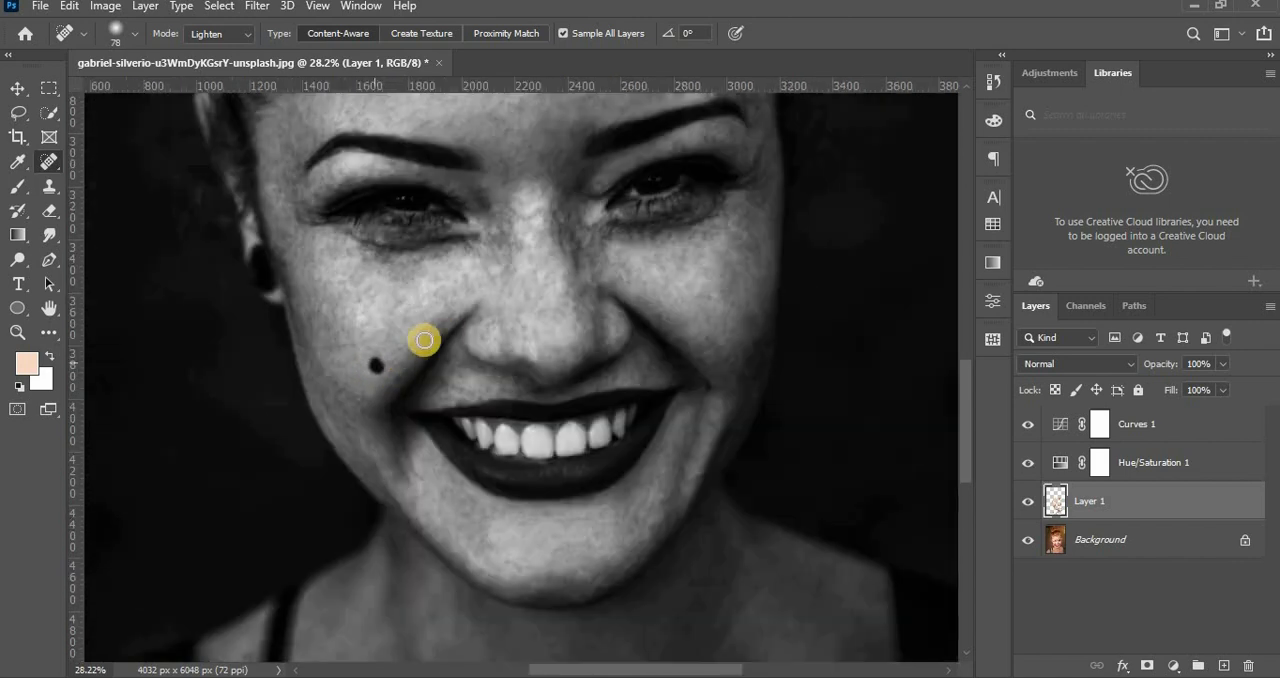
left_click(408, 346)
left_click(375, 394)
left_click(380, 371)
Toggle the visibility of Layer 1 to compare the black-and-white portrait with and without the healing.
left_click_drag(712, 391, 653, 394)
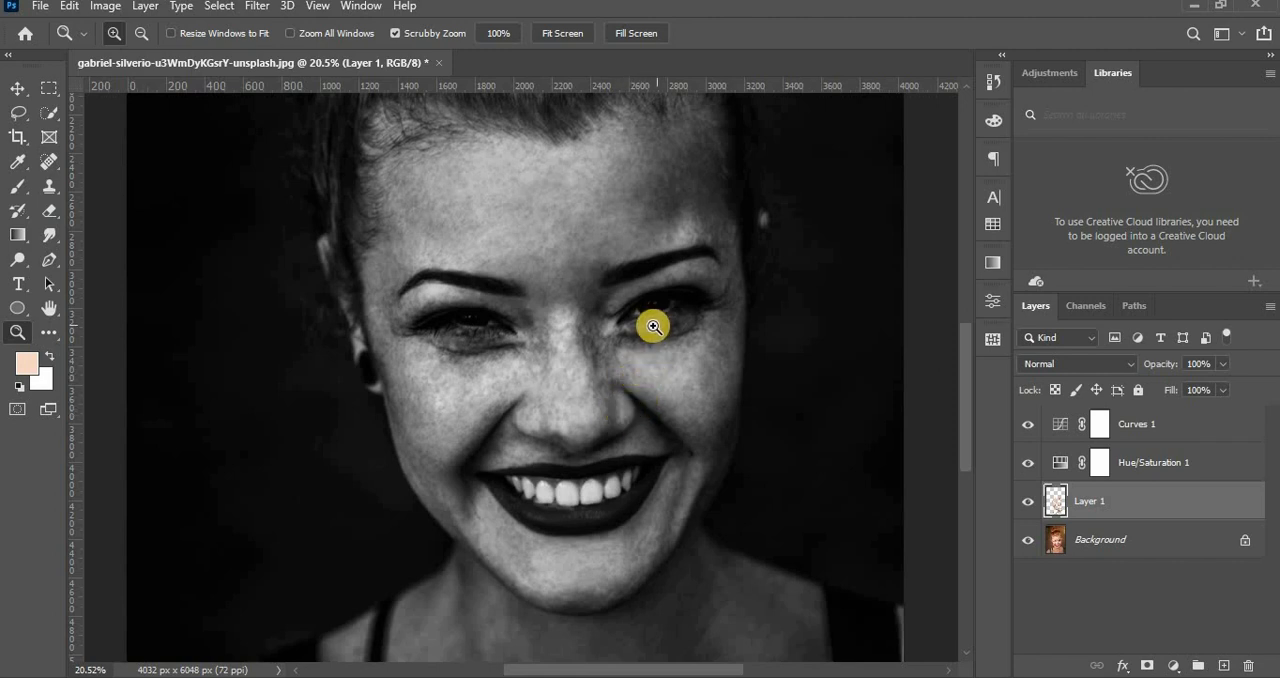
left_click(1024, 510)
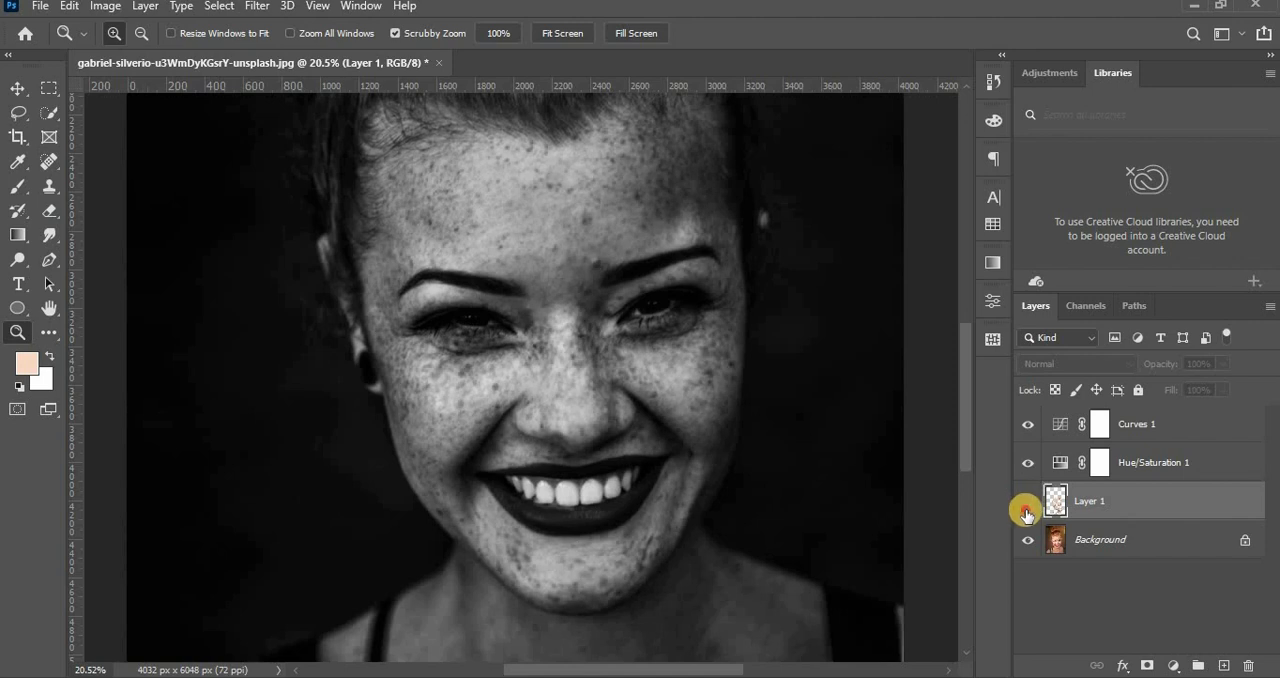
left_click(1028, 511)
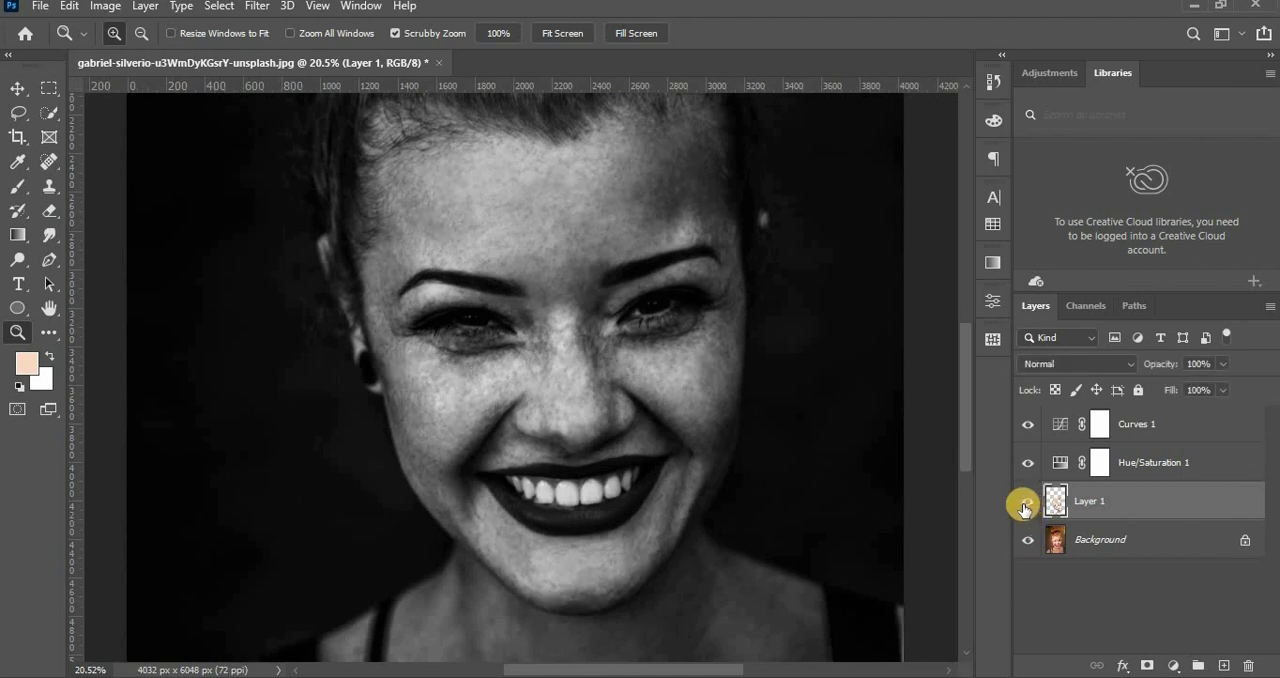
left_click(1027, 511)
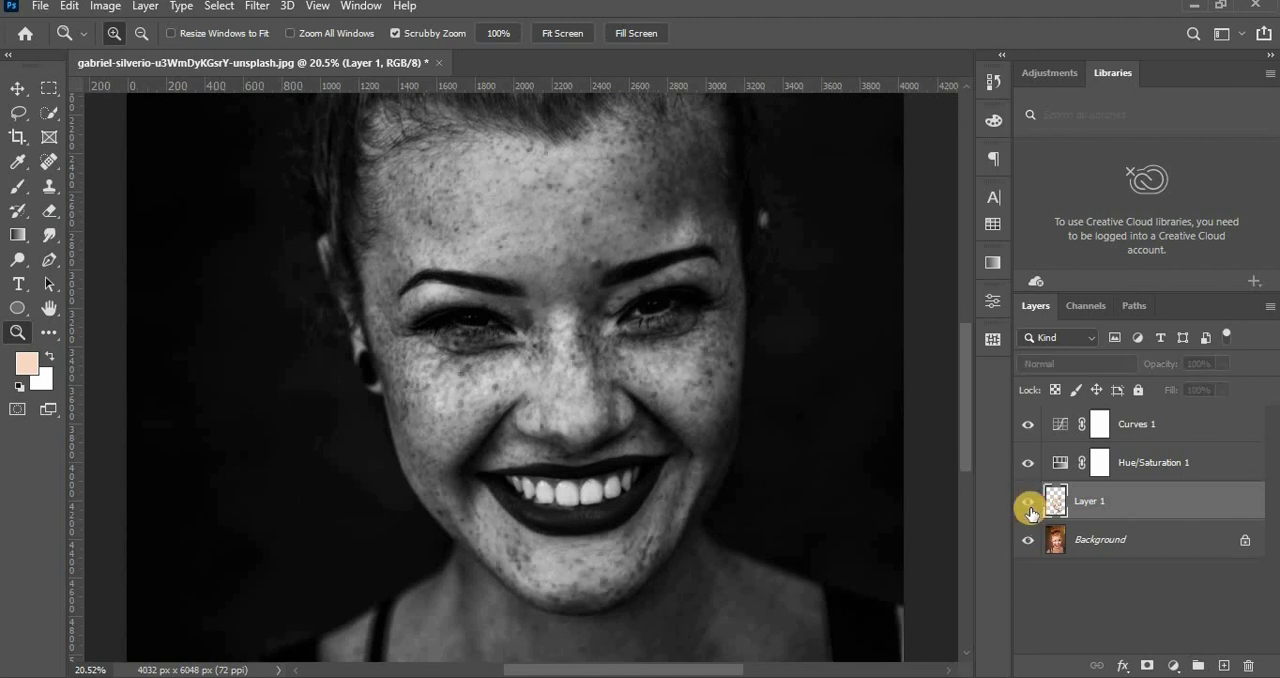
left_click(1028, 511)
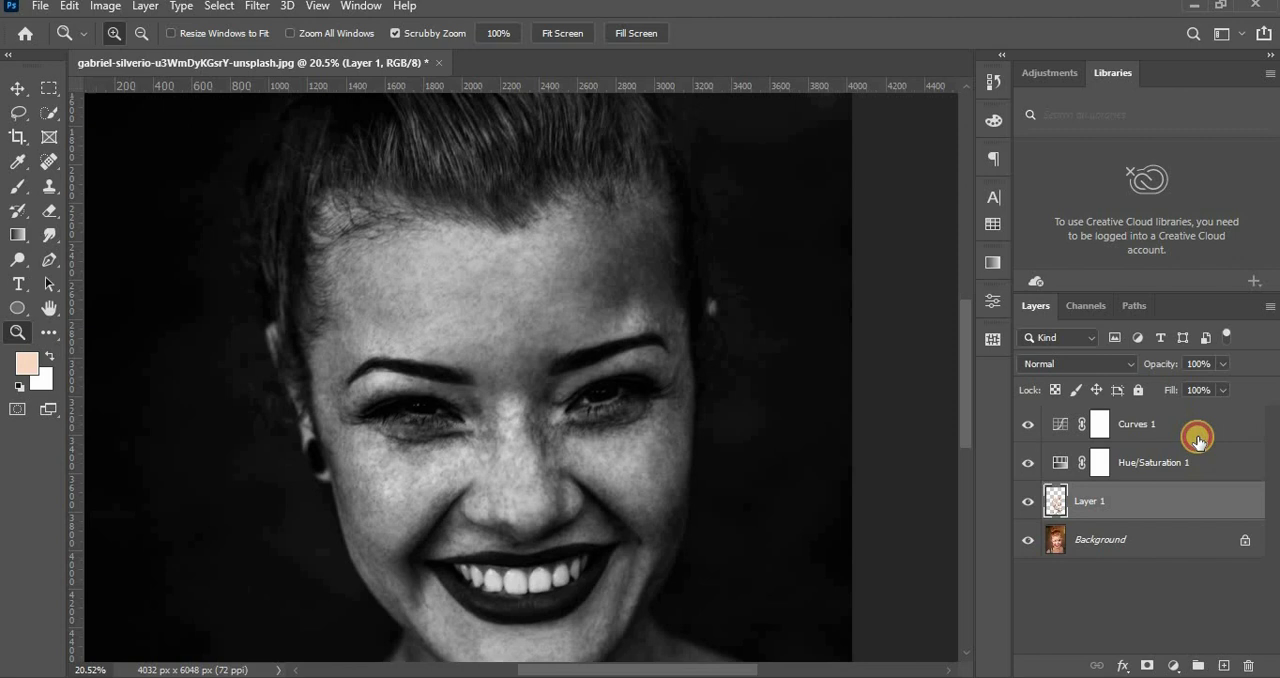
Delete the Curves 1 and Hue/Saturation 1 helper layers together.
left_click(1204, 460)
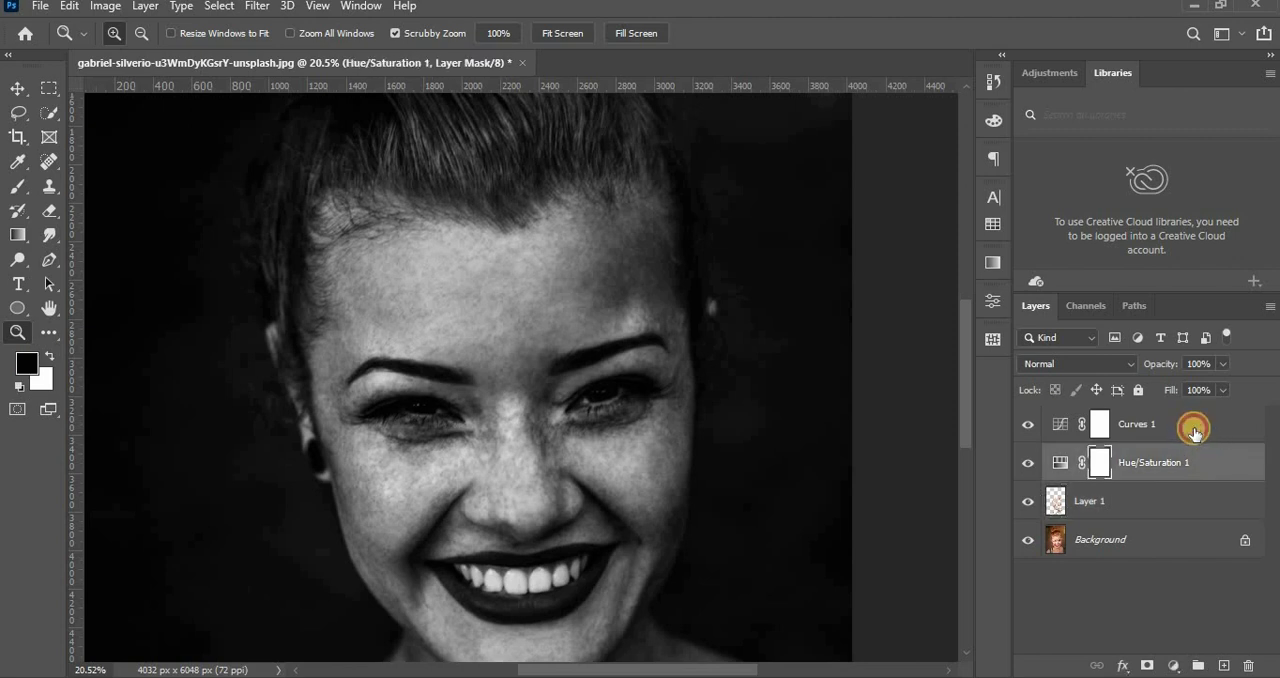
left_click(1193, 428, "shift")
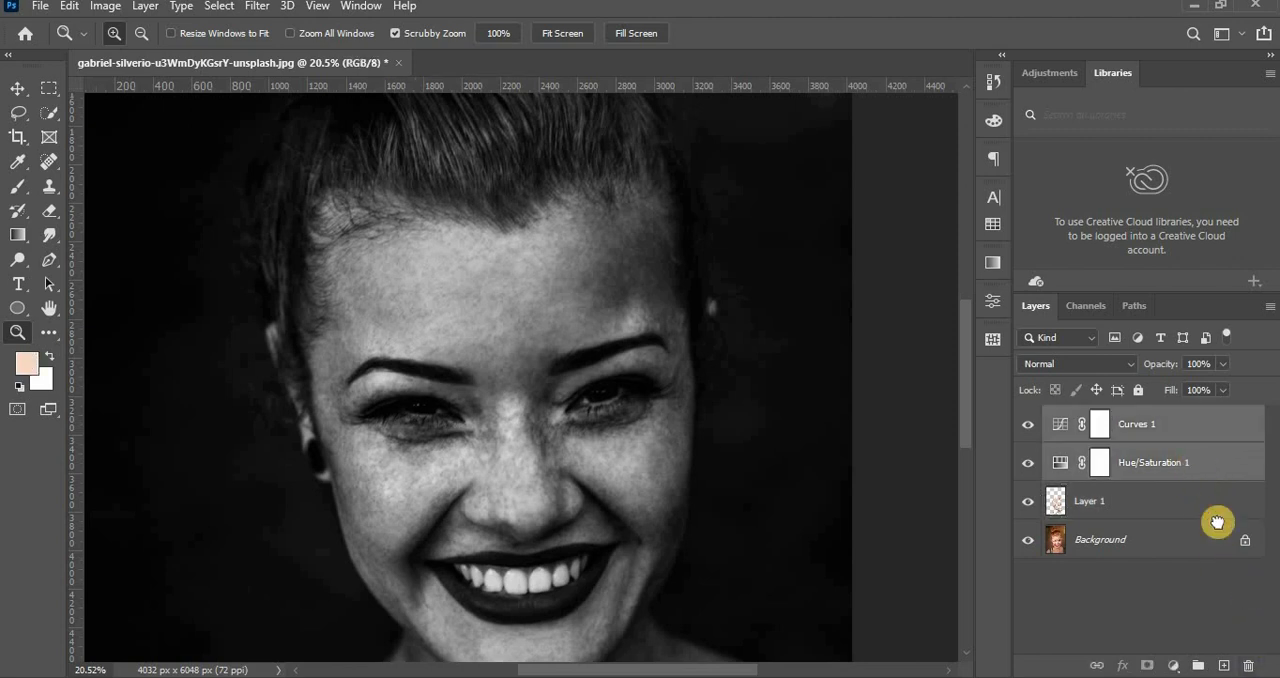
left_click_drag(1215, 465, 1249, 664)
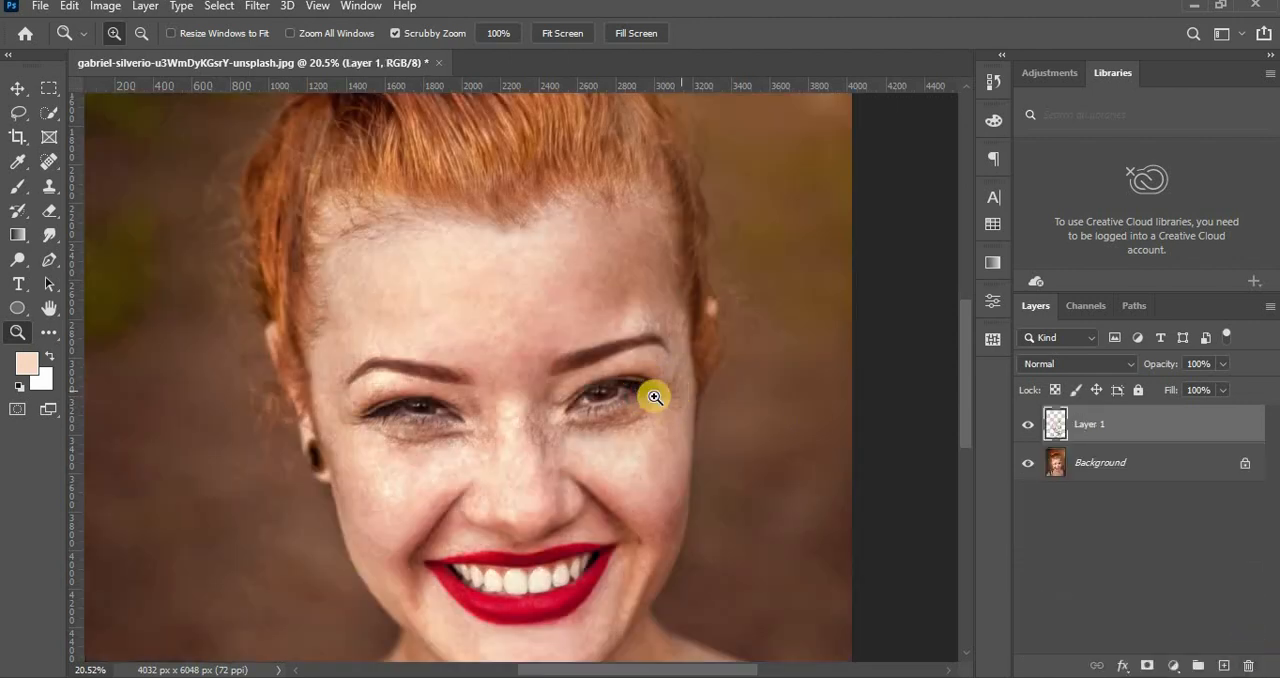
Compare the colour portrait with and without the healing on Layer 1.
mouse_move(680, 397)
left_mouse_down()
mouse_move(667, 398)
mouse_move(678, 398)
left_mouse_up()
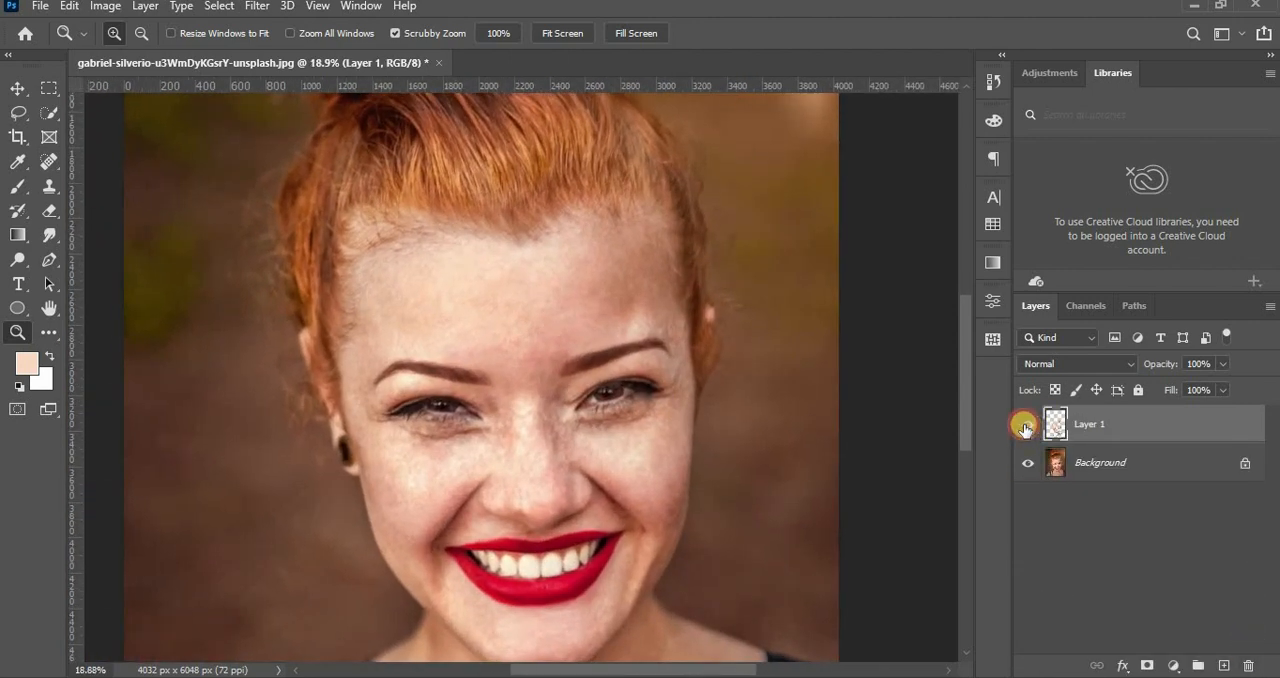
left_click(1027, 431)
left_click(1019, 436)
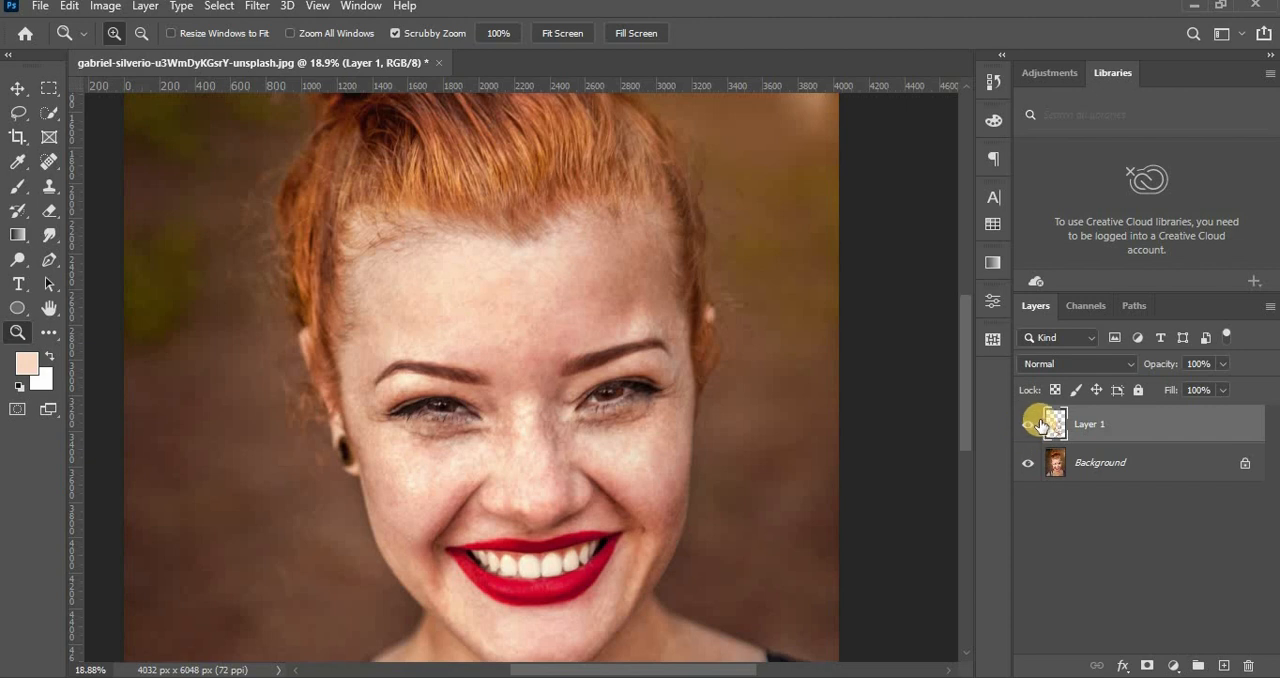
Duplicate the Background layer and convert the copy for smart filters.
left_click(1158, 470)
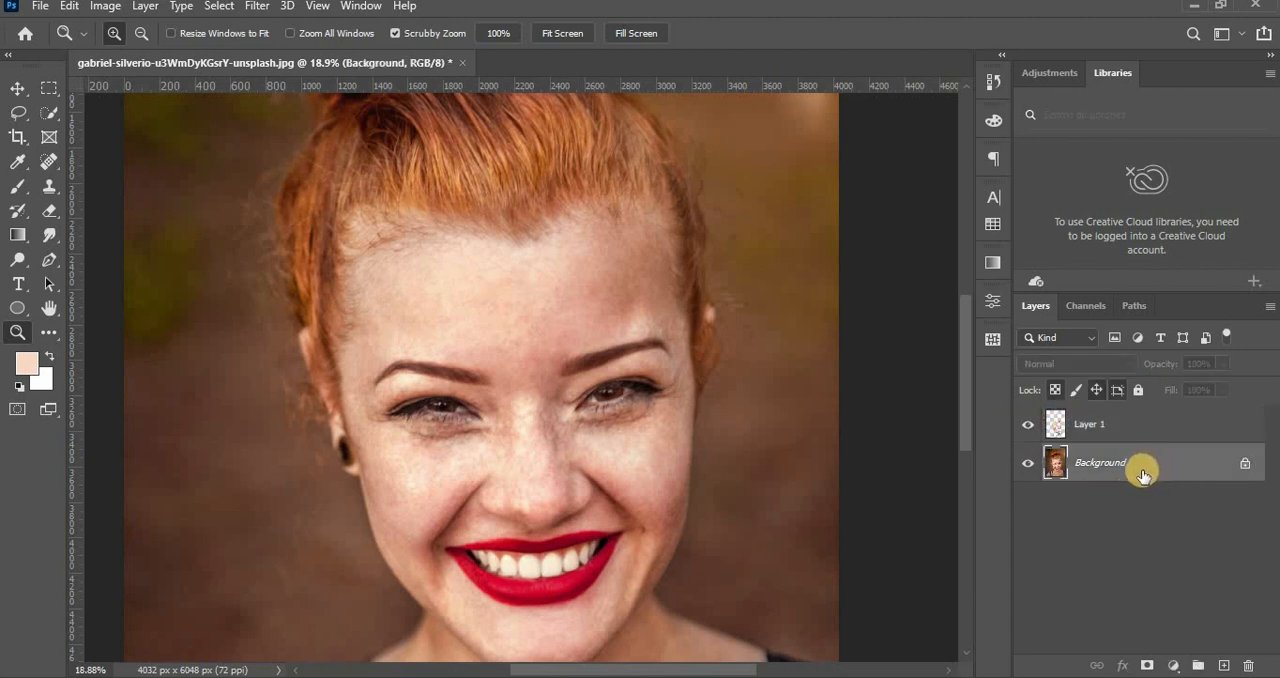
key("ctrl+j")
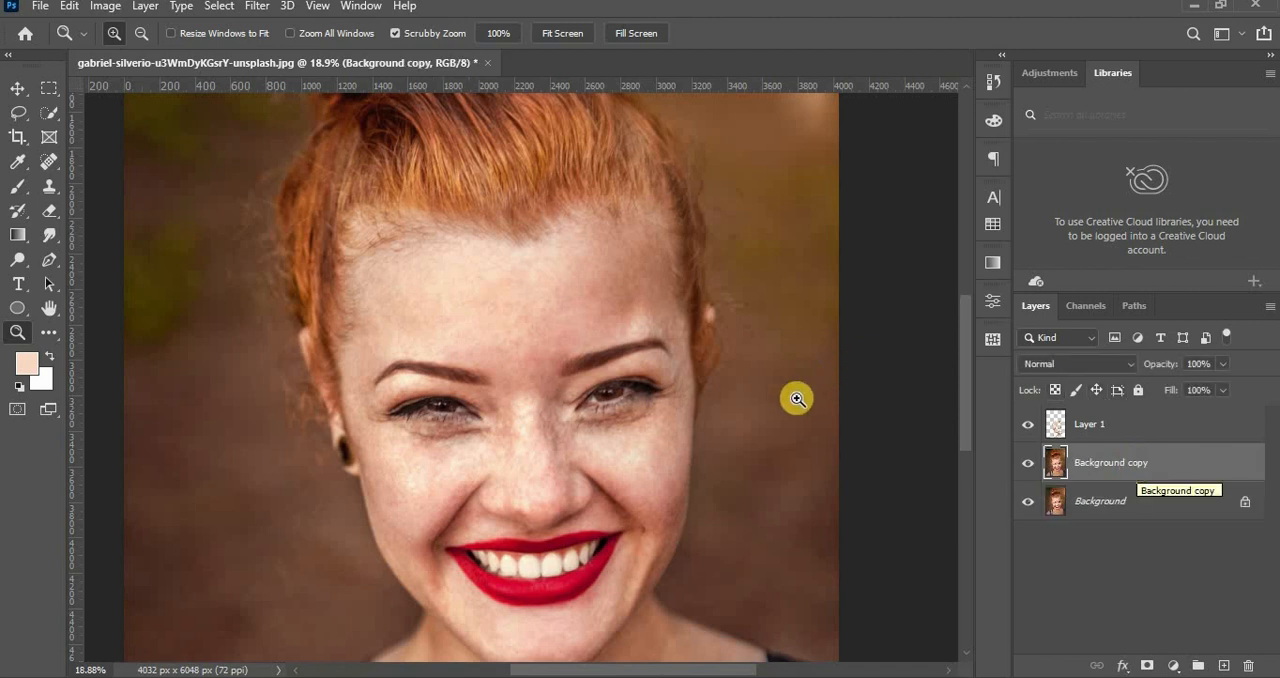
left_click(262, 8)
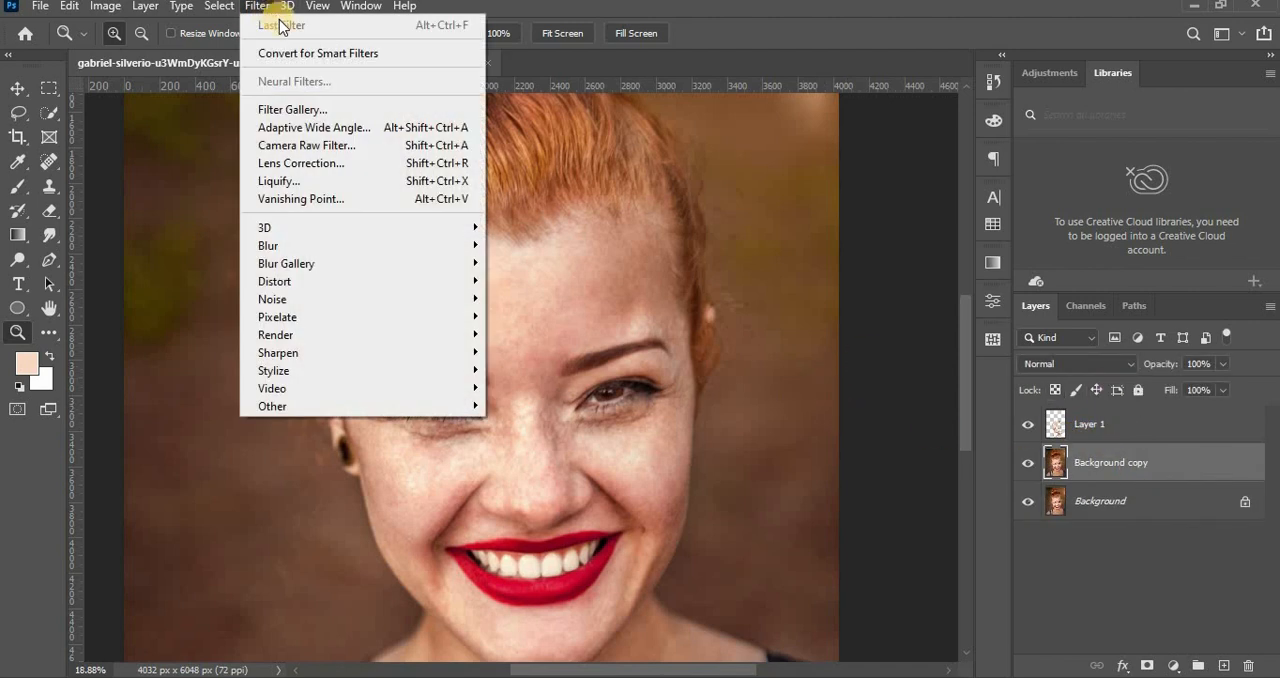
left_click(413, 55)
left_click(640, 264)
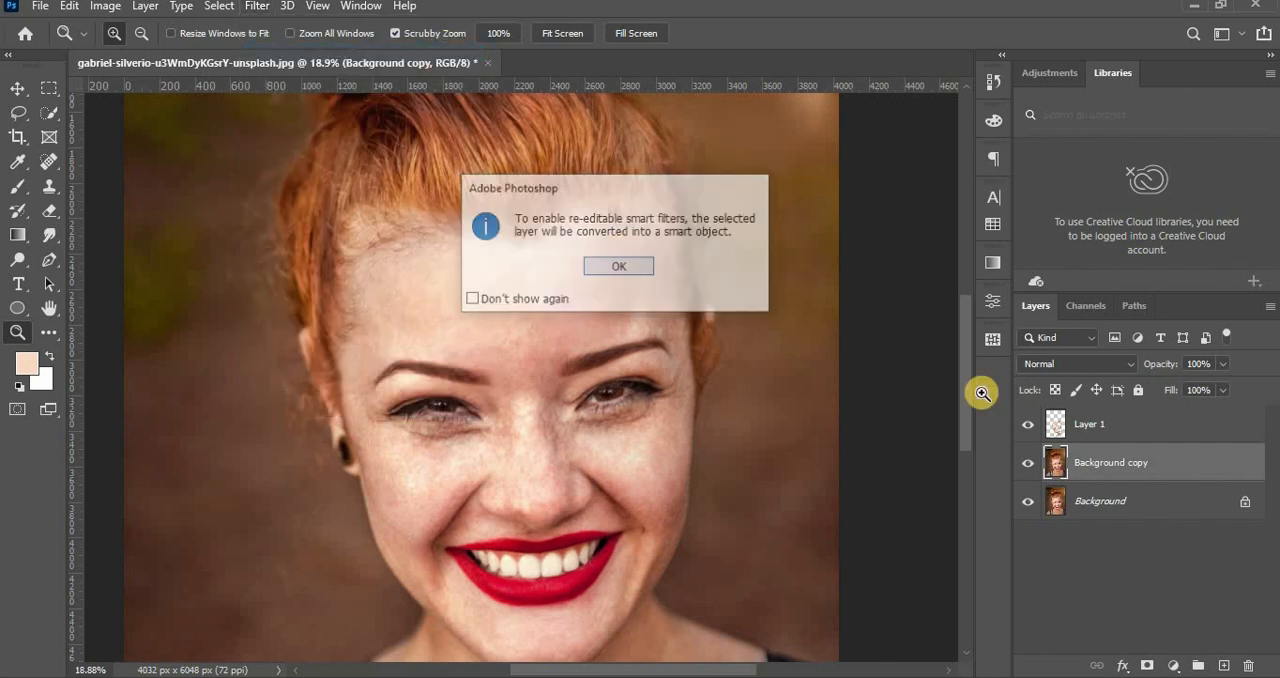
key("b")
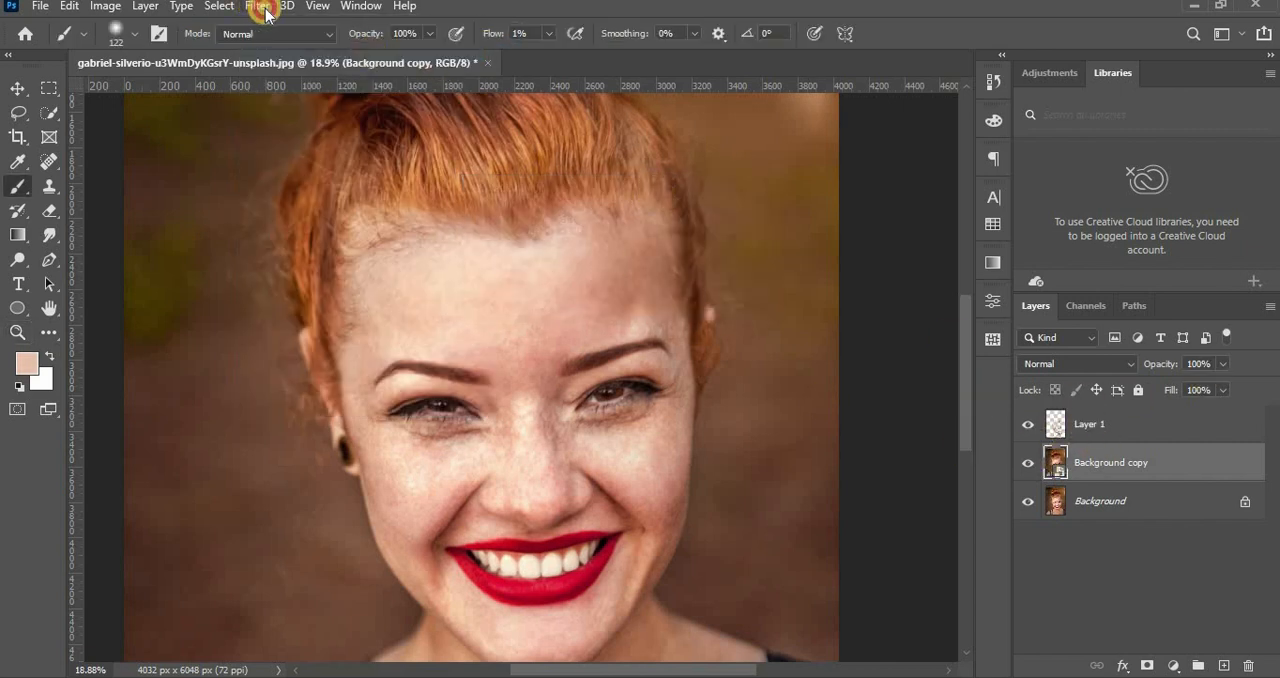
left_click(264, 8)
mouse_move(353, 407)
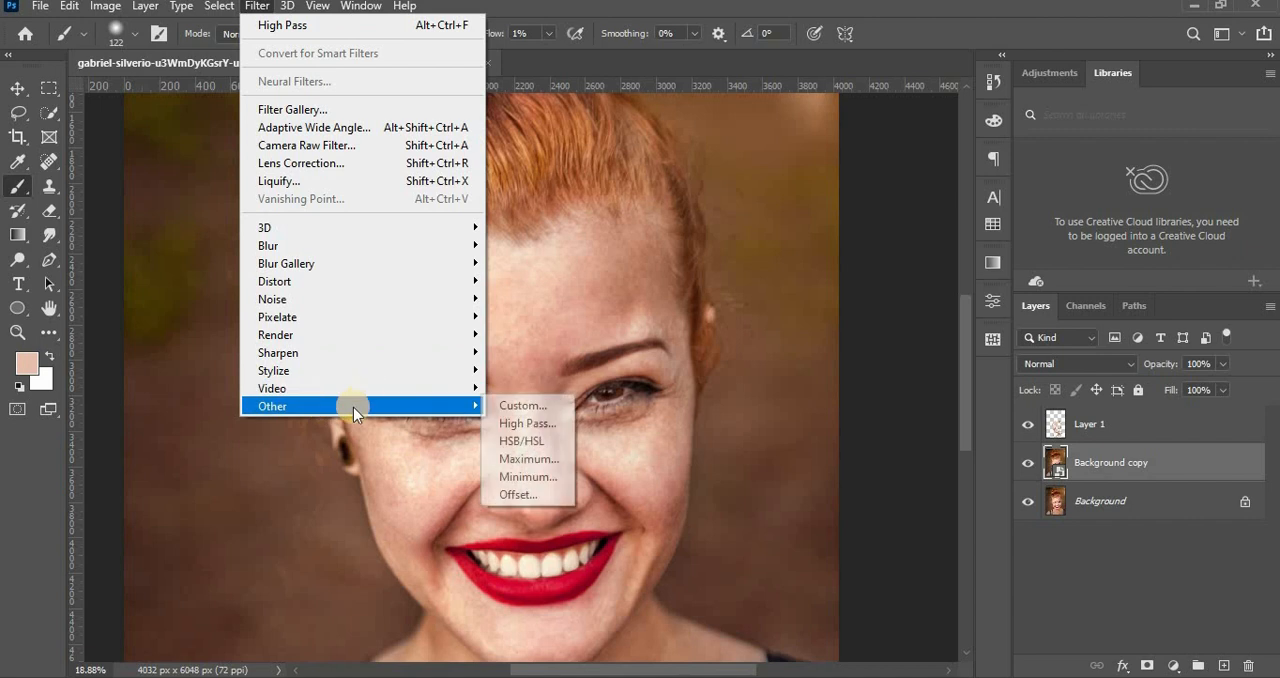
left_click(547, 426)
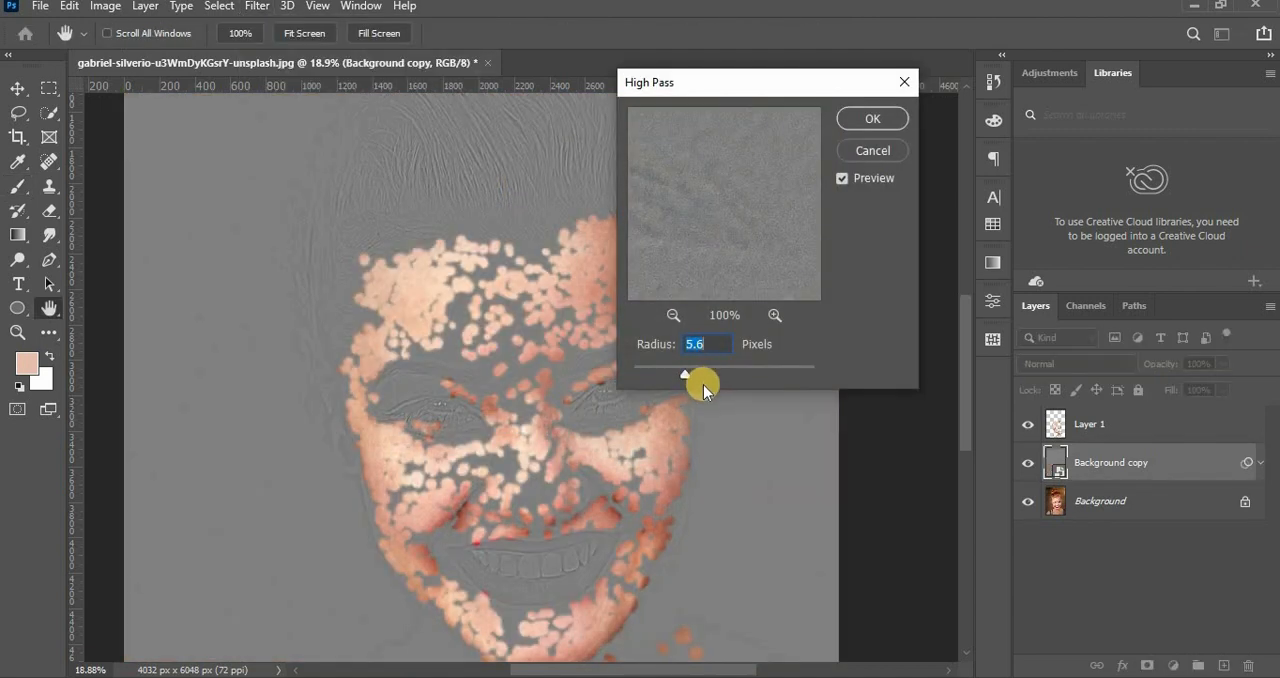
left_click(855, 155)
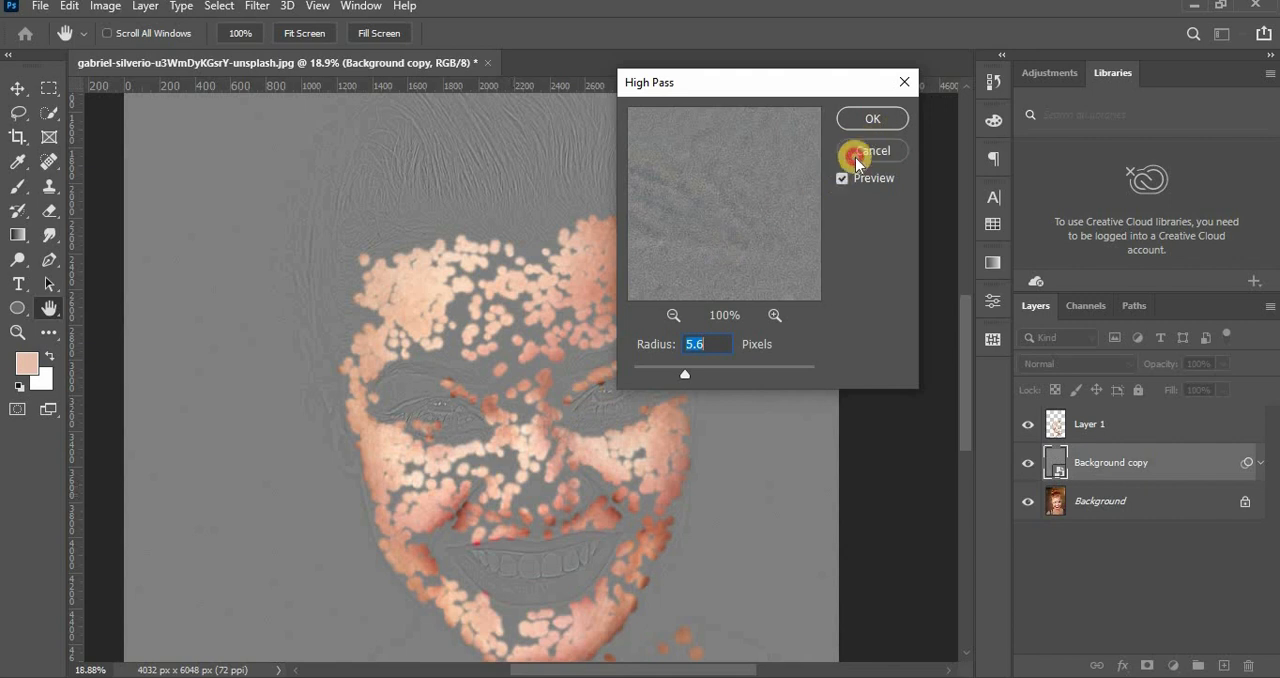
Hide Layer 1 and apply a High Pass filter with a radius of 6.0 pixels to Background copy.
left_click(1028, 425)
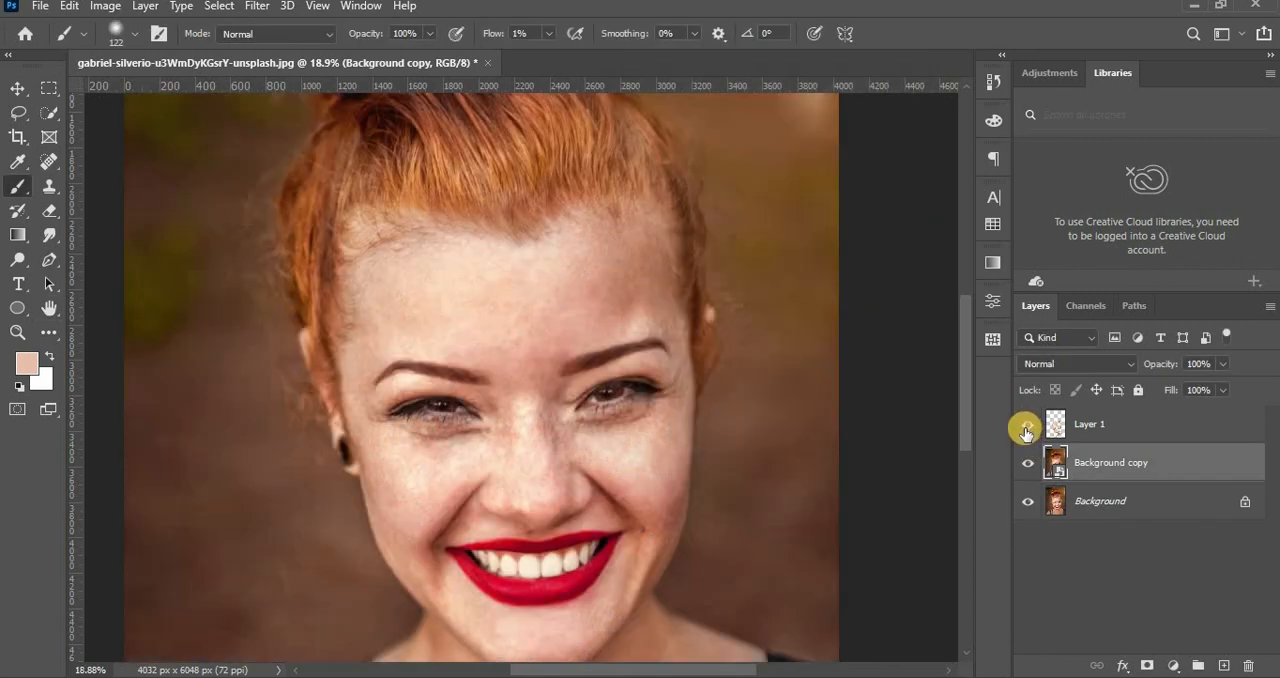
left_click(1026, 428)
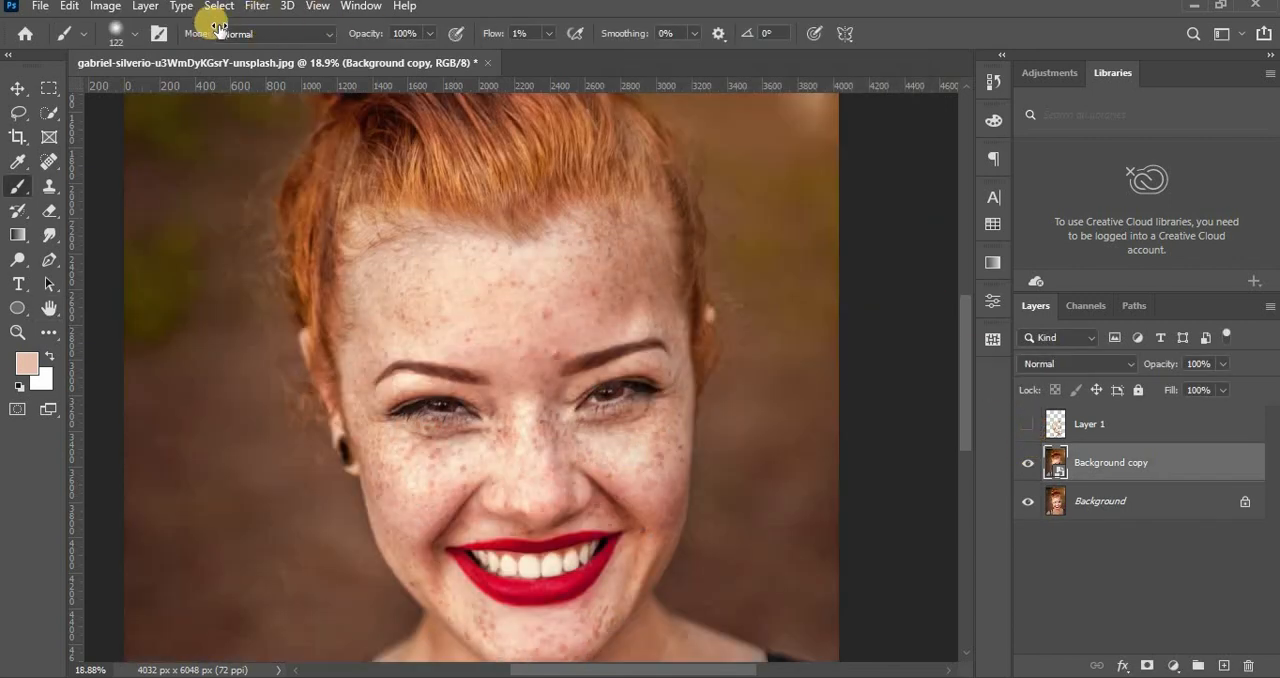
left_click(262, 10)
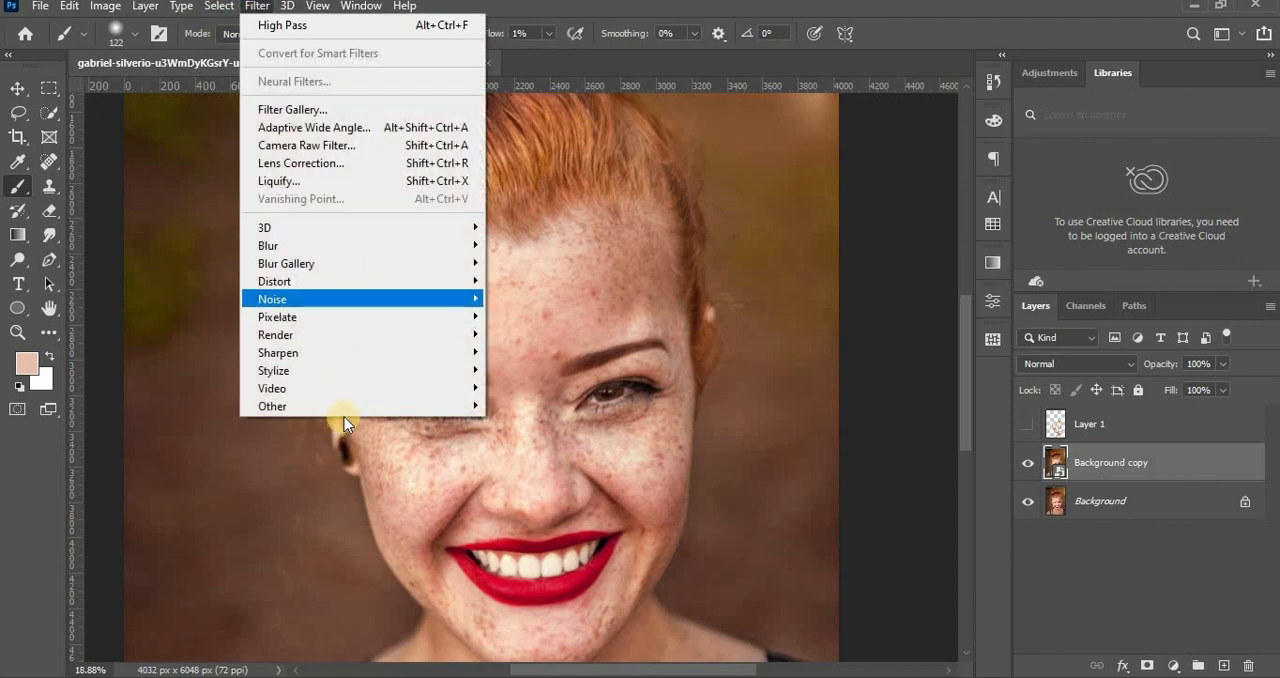
mouse_move(401, 405)
left_click(563, 424)
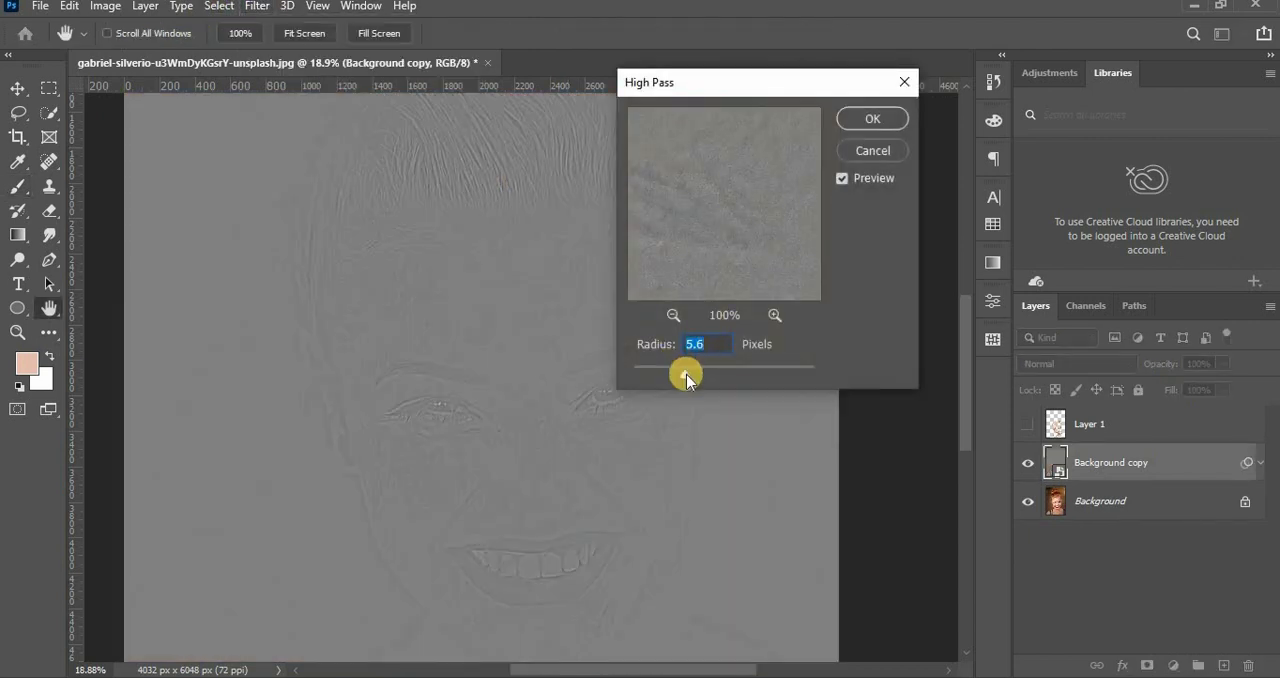
left_click_drag(686, 378, 612, 378)
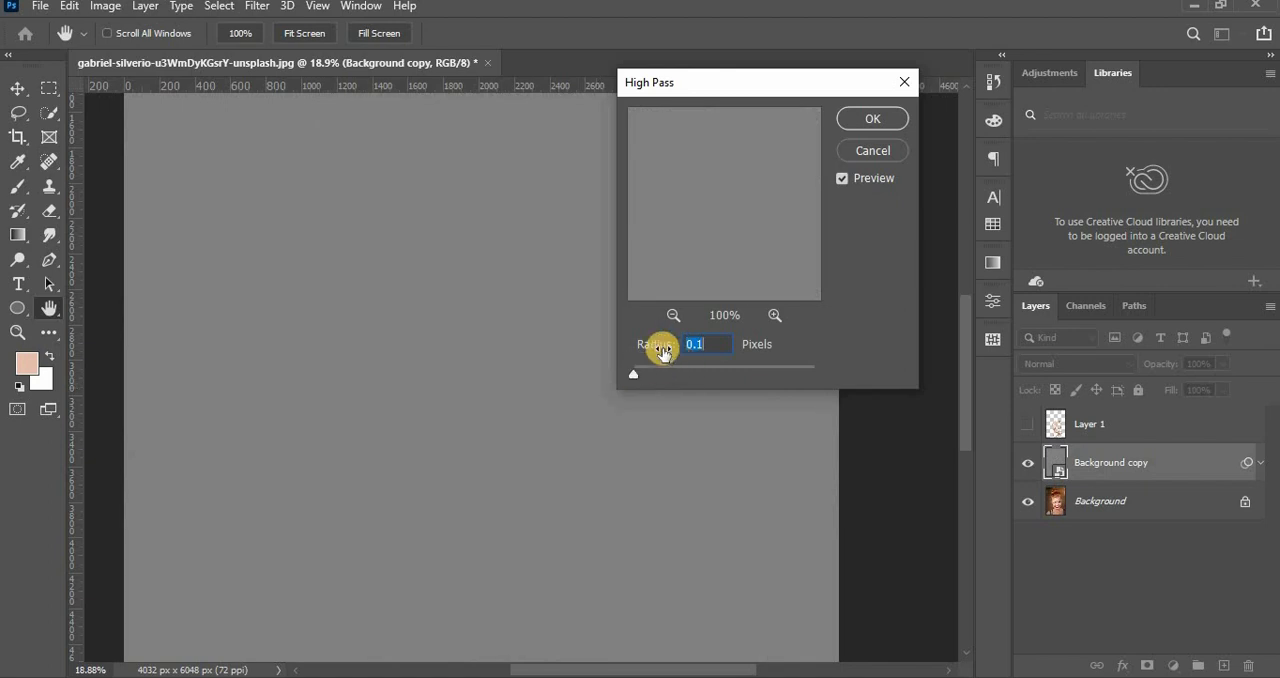
key("shift+Up")
left_click_drag(791, 95, 863, 90)
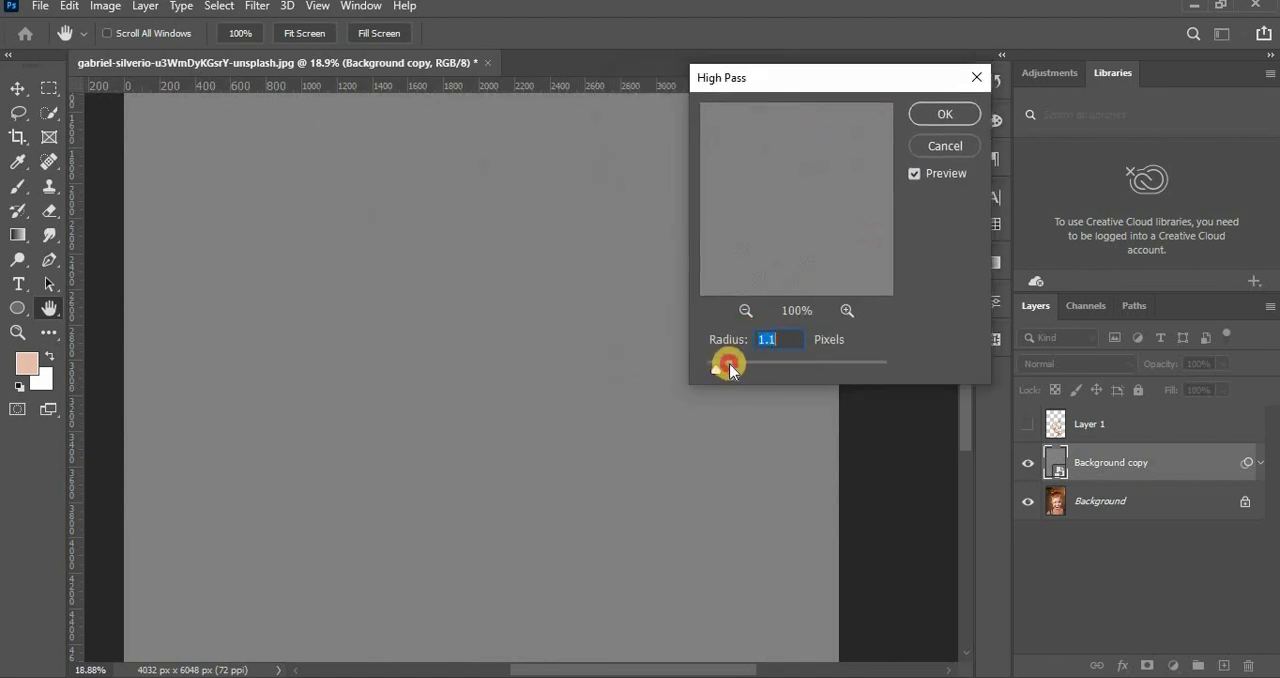
left_click_drag(744, 372, 762, 372)
left_click(948, 114)
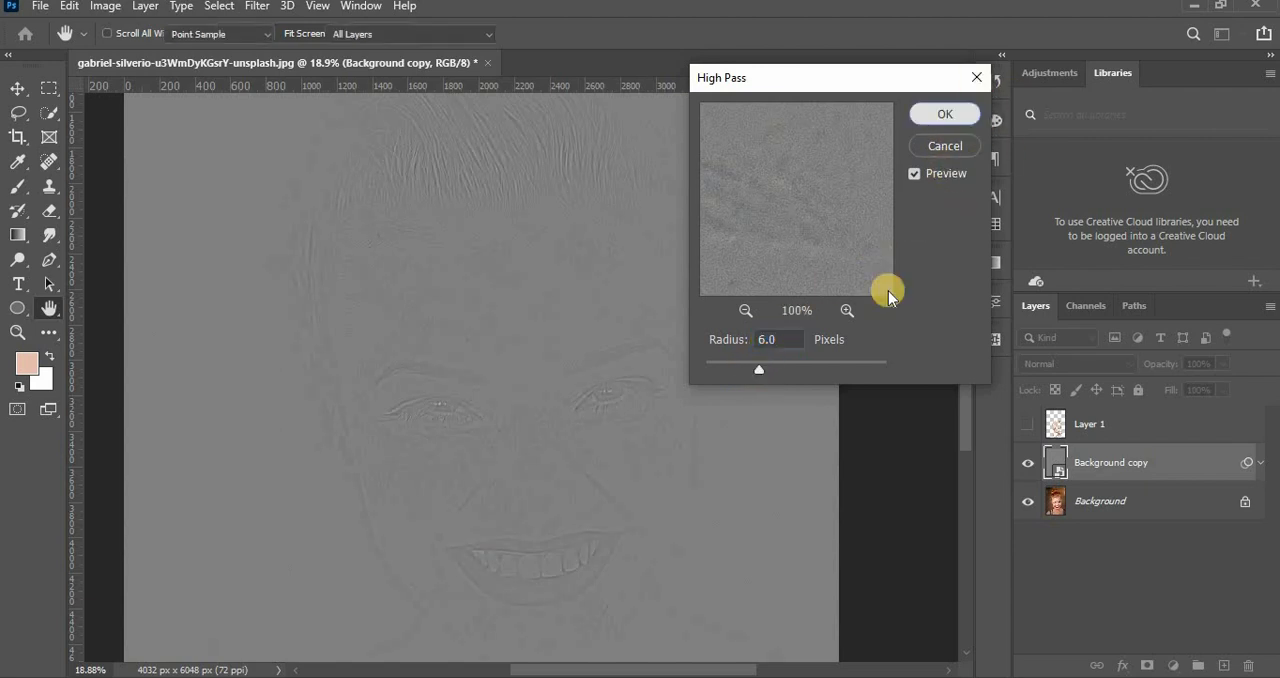
Add an empty layer directly above the Background layer.
left_click(1159, 572)
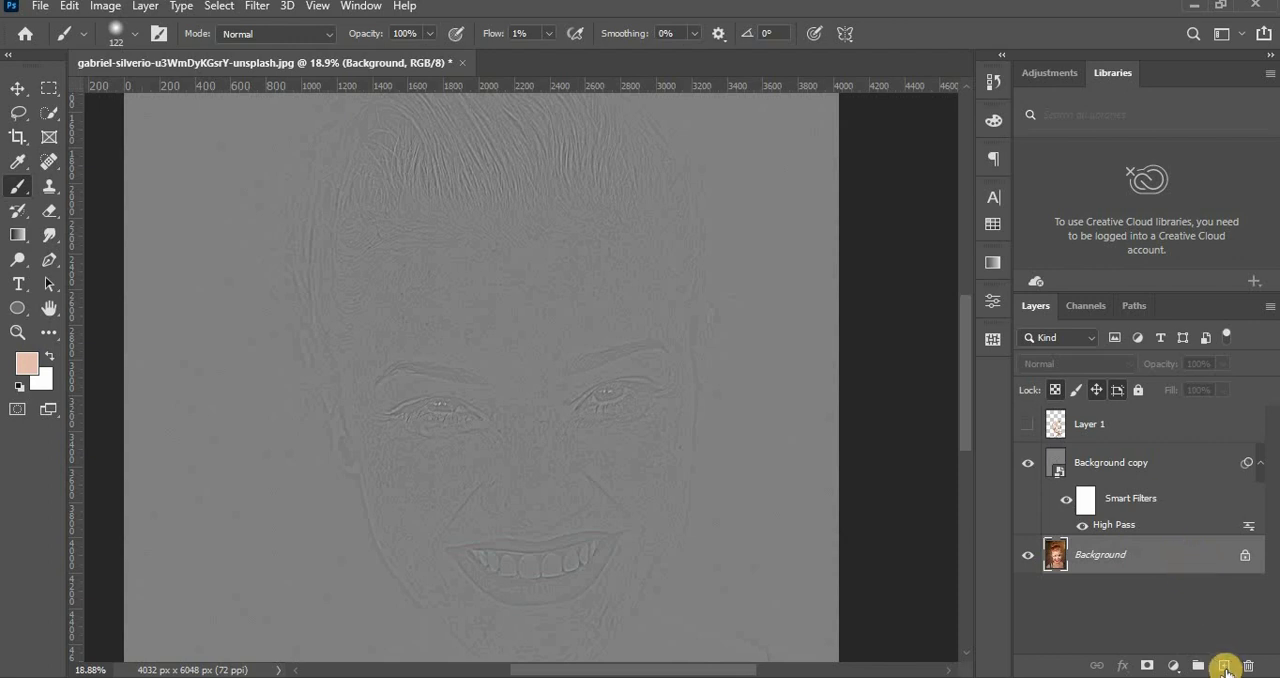
left_click(1225, 667)
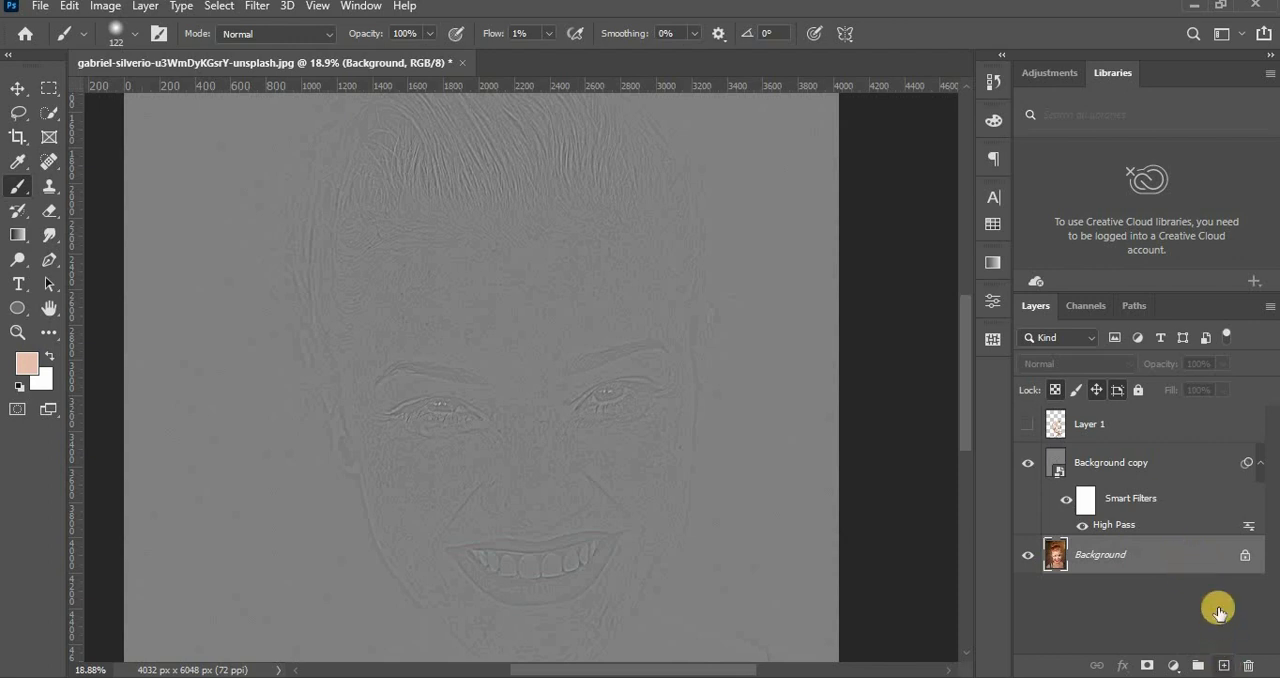
Set the blend mode of Background copy to Overlay and show Layer 1 again.
left_click(1142, 460)
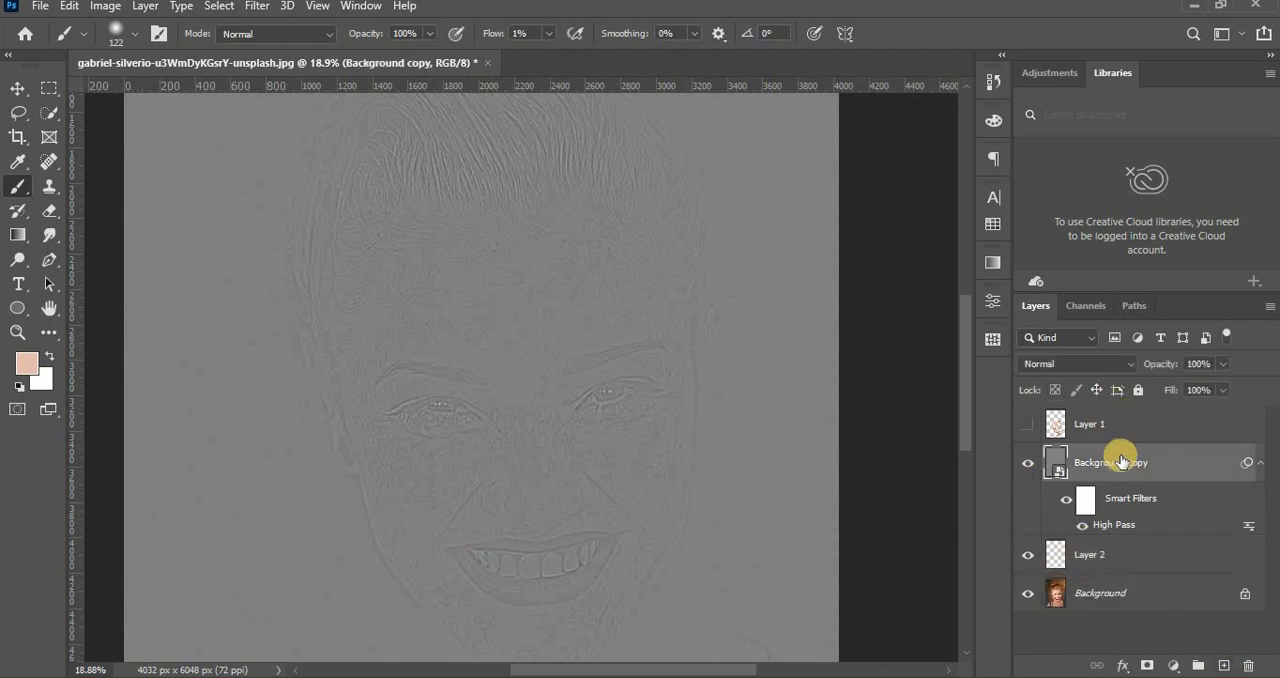
left_click(1097, 368)
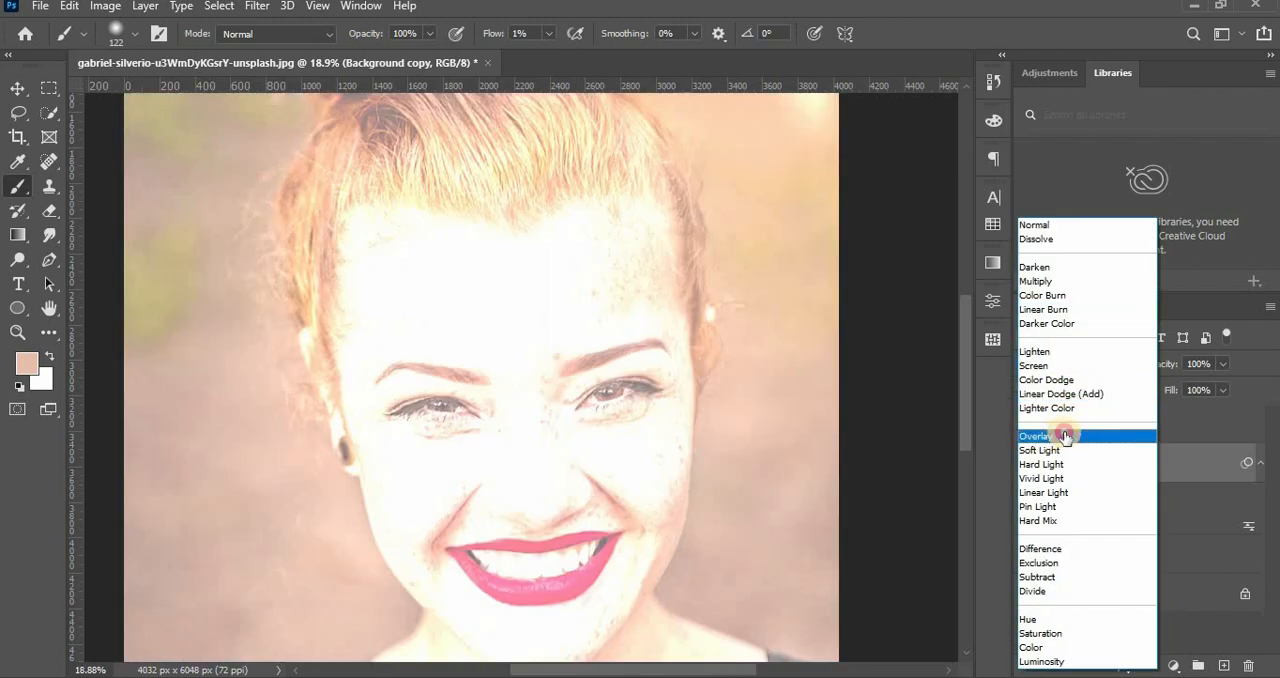
left_click(1104, 431)
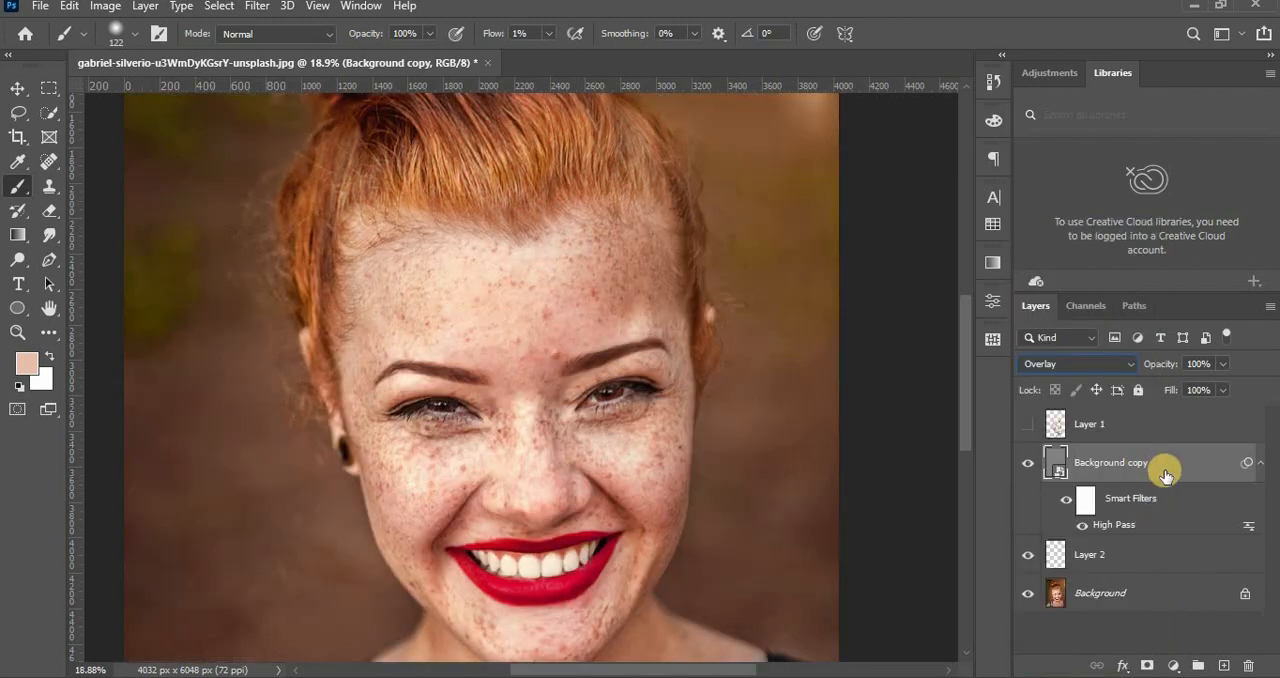
left_click(1028, 424)
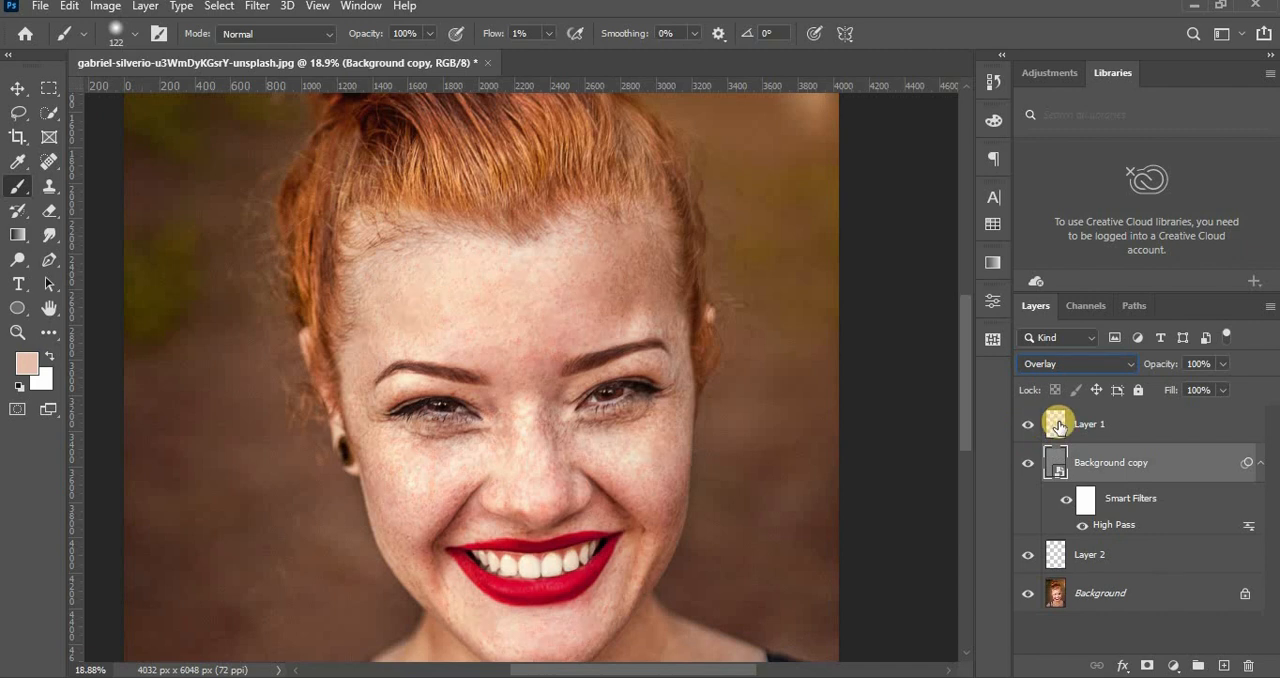
Sample the cheek's skin tone and paint it over the shadows under both eyes on Layer 2.
left_click(1132, 550)
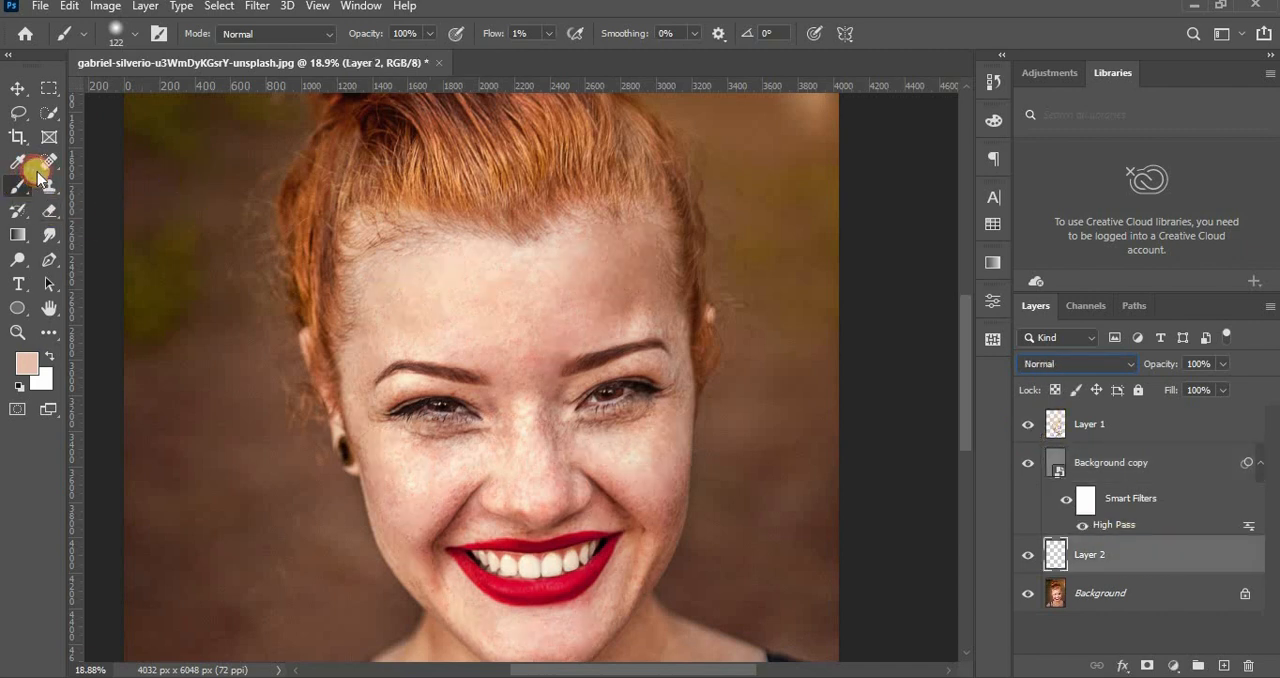
left_click(604, 449, "alt")
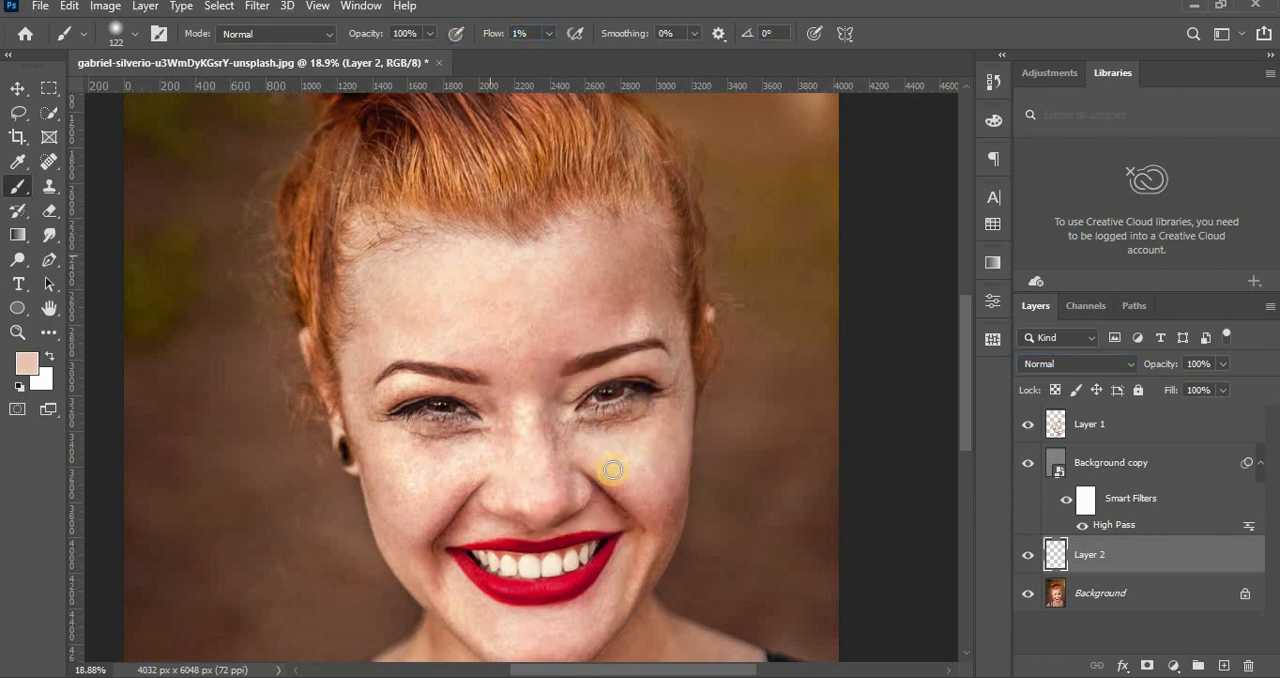
mouse_move(583, 424)
left_mouse_down()
mouse_move(647, 415)
mouse_move(423, 438)
mouse_move(457, 427)
left_mouse_up()
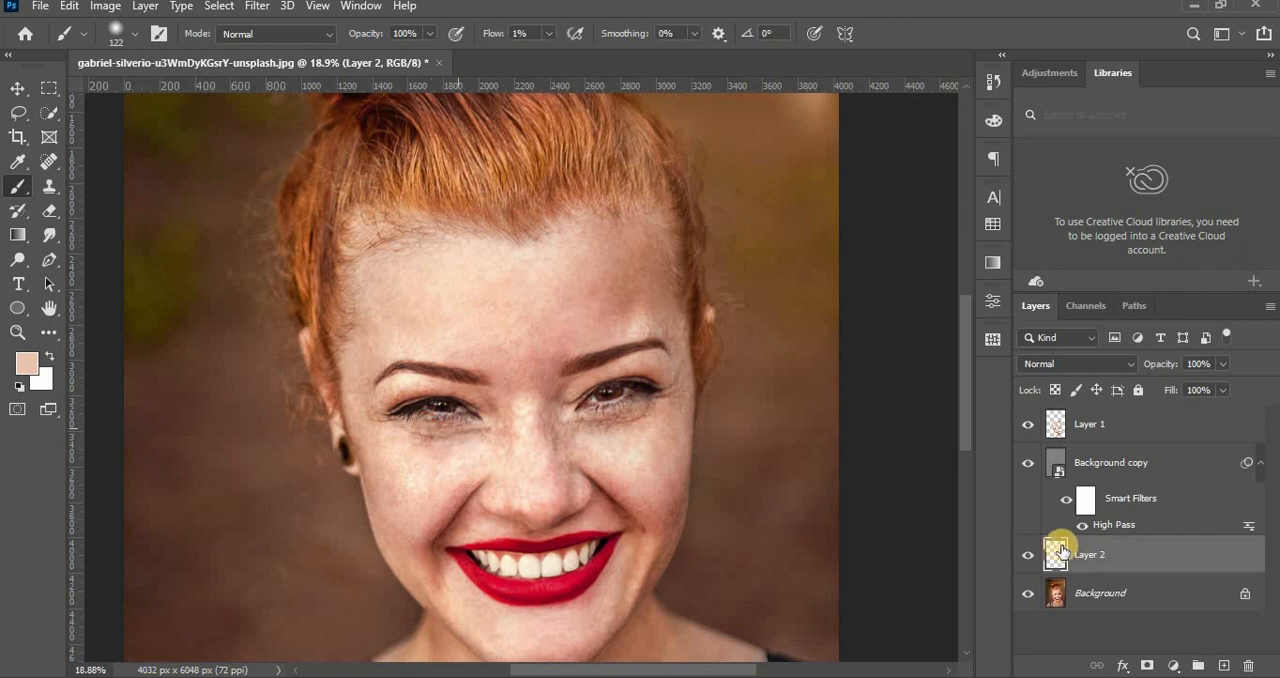
left_click(1028, 558)
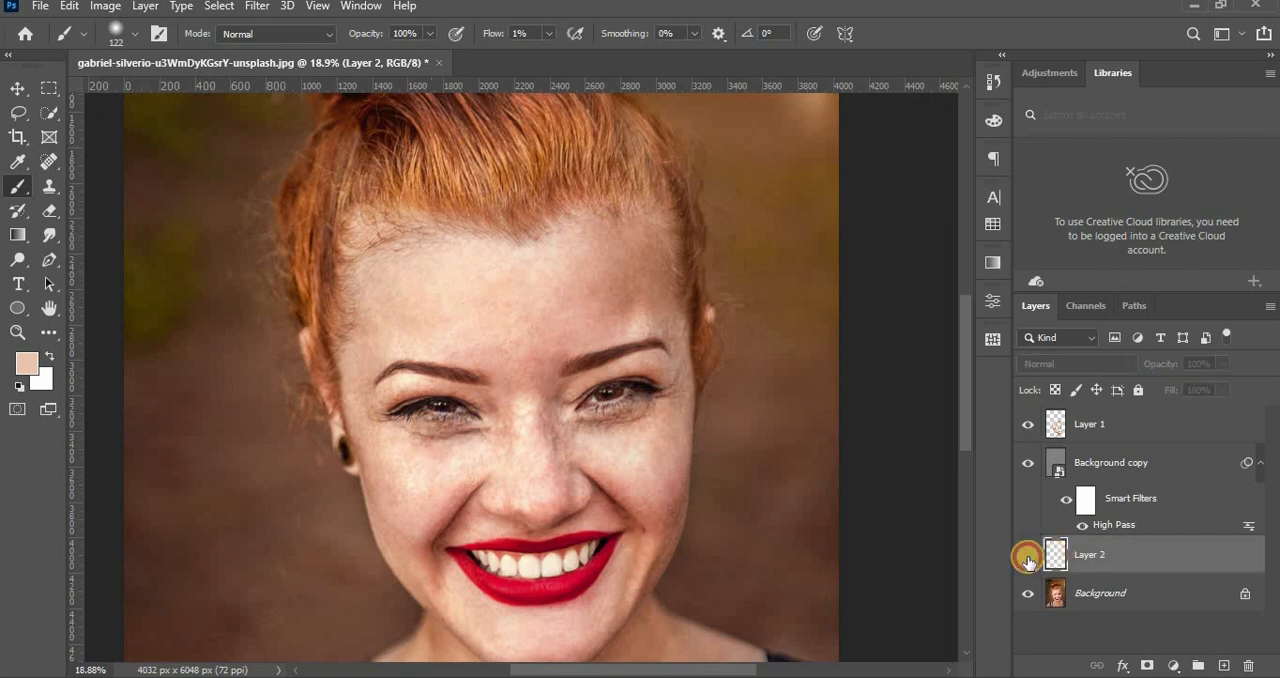
left_click(1027, 560)
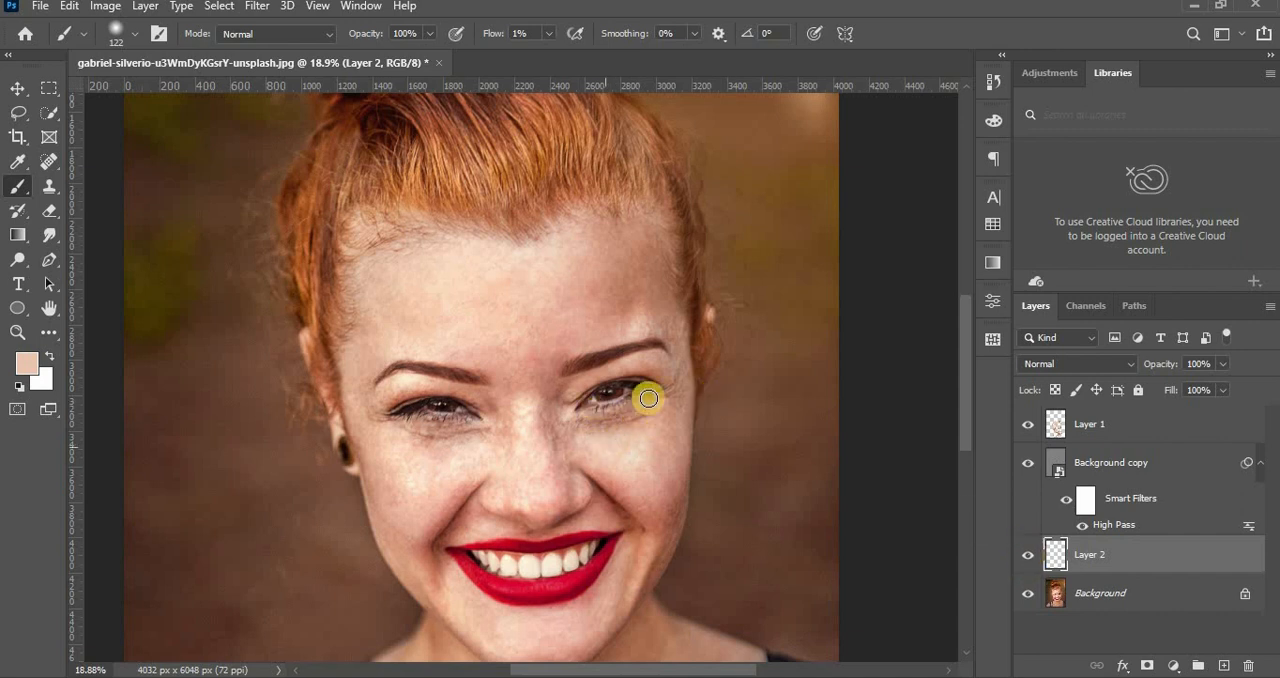
key("z")
left_click_drag(682, 430, 671, 441)
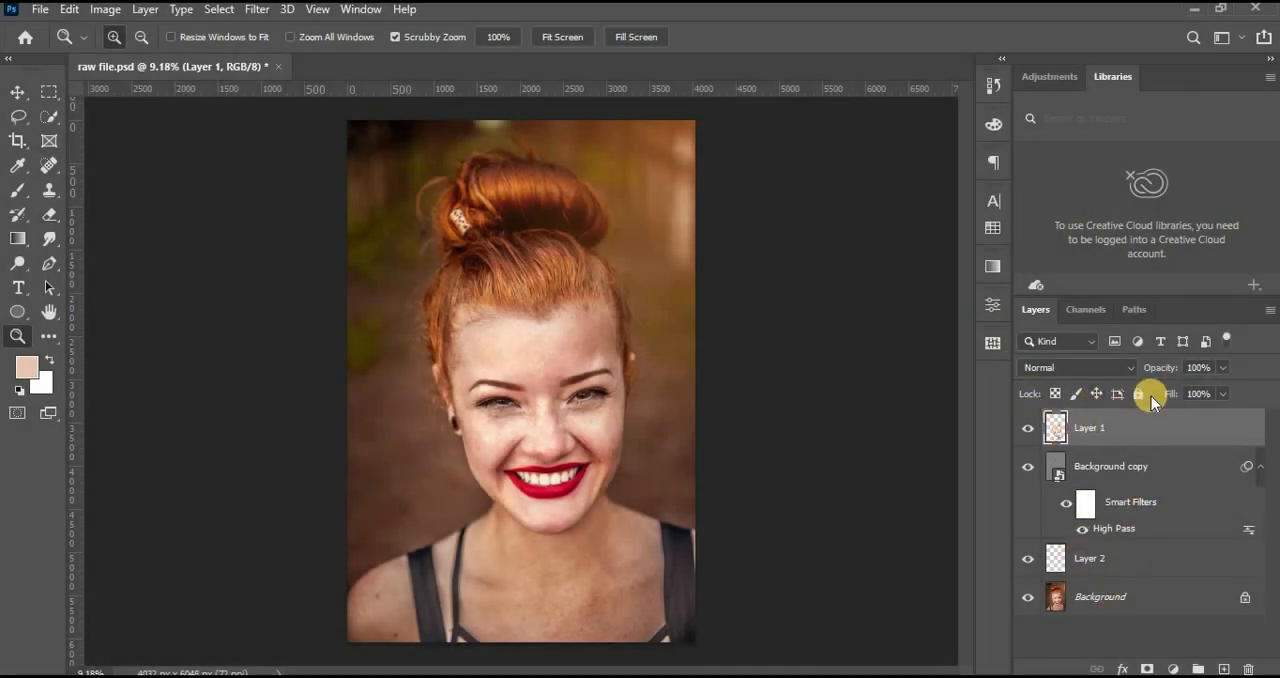
Stamp all visible layers into a new top layer, then group all the layers beneath it and hide the group.
key("ctrl+shift+alt+e")
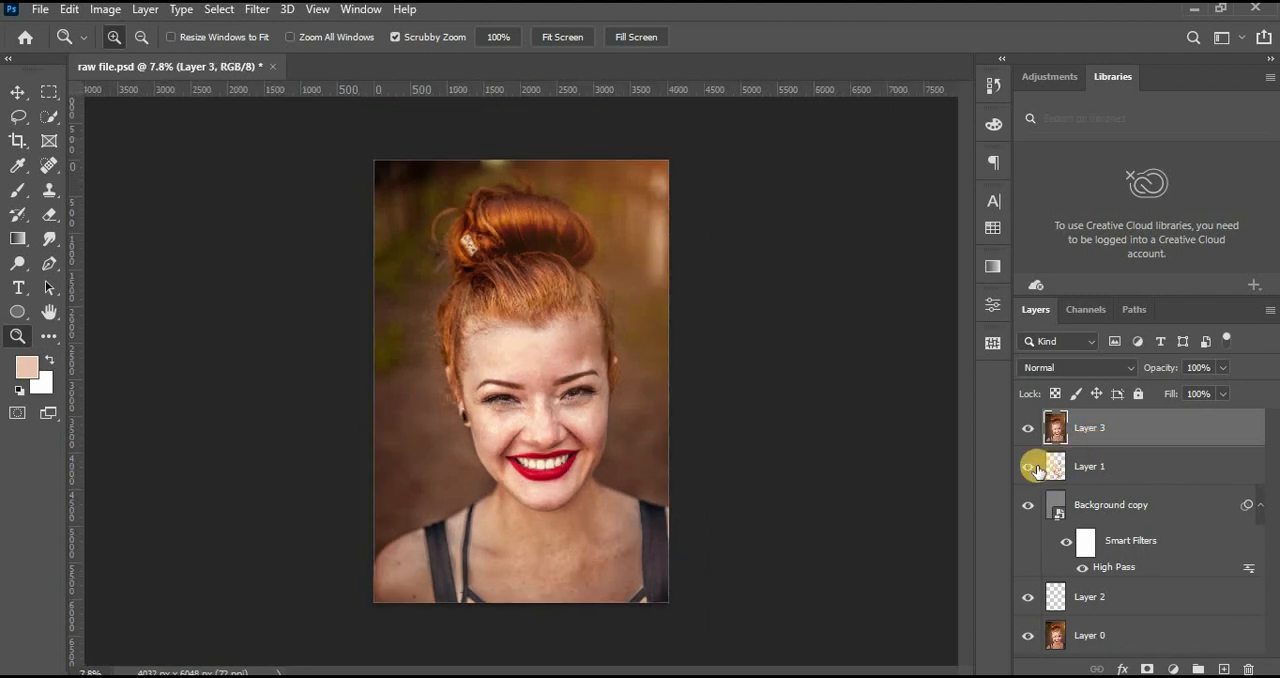
left_click(1028, 467)
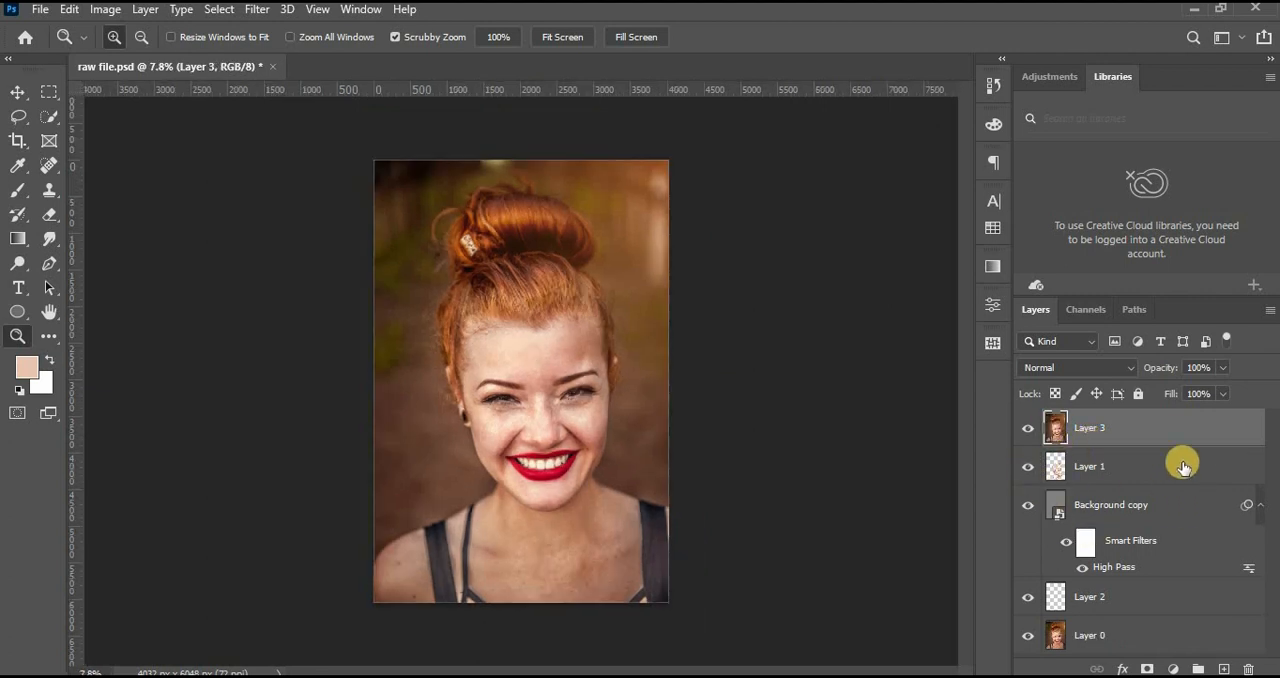
left_click(1124, 469)
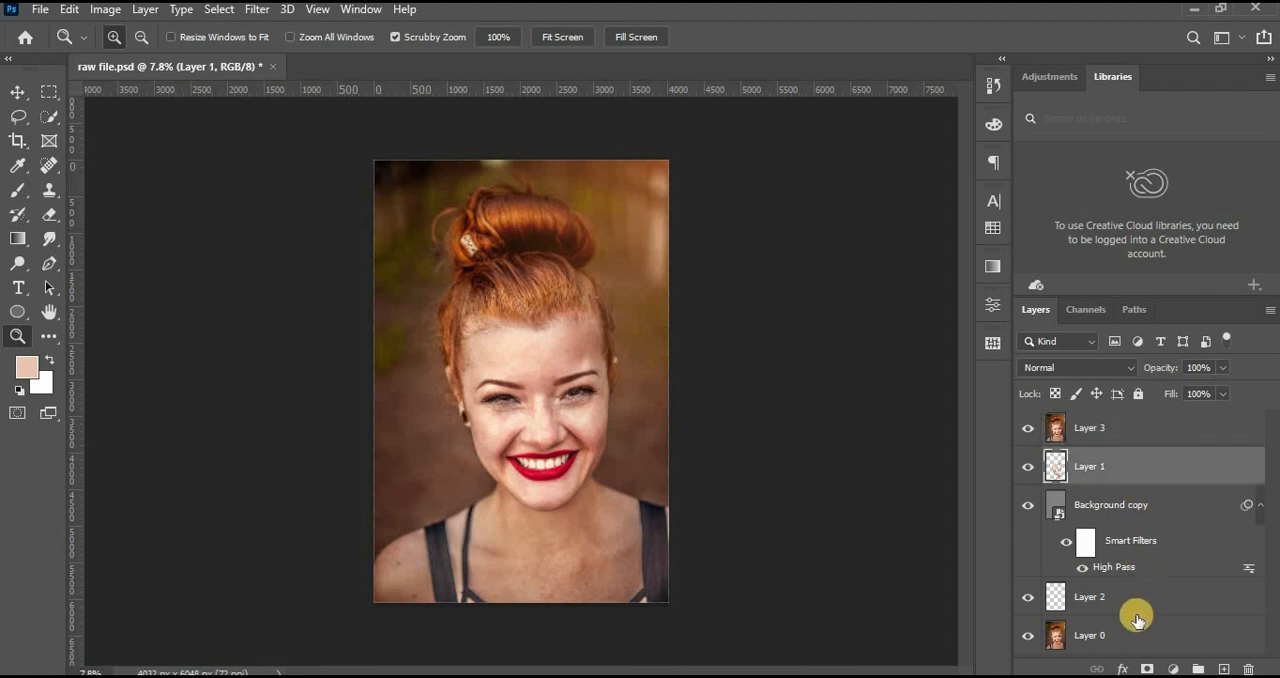
left_click(1117, 632)
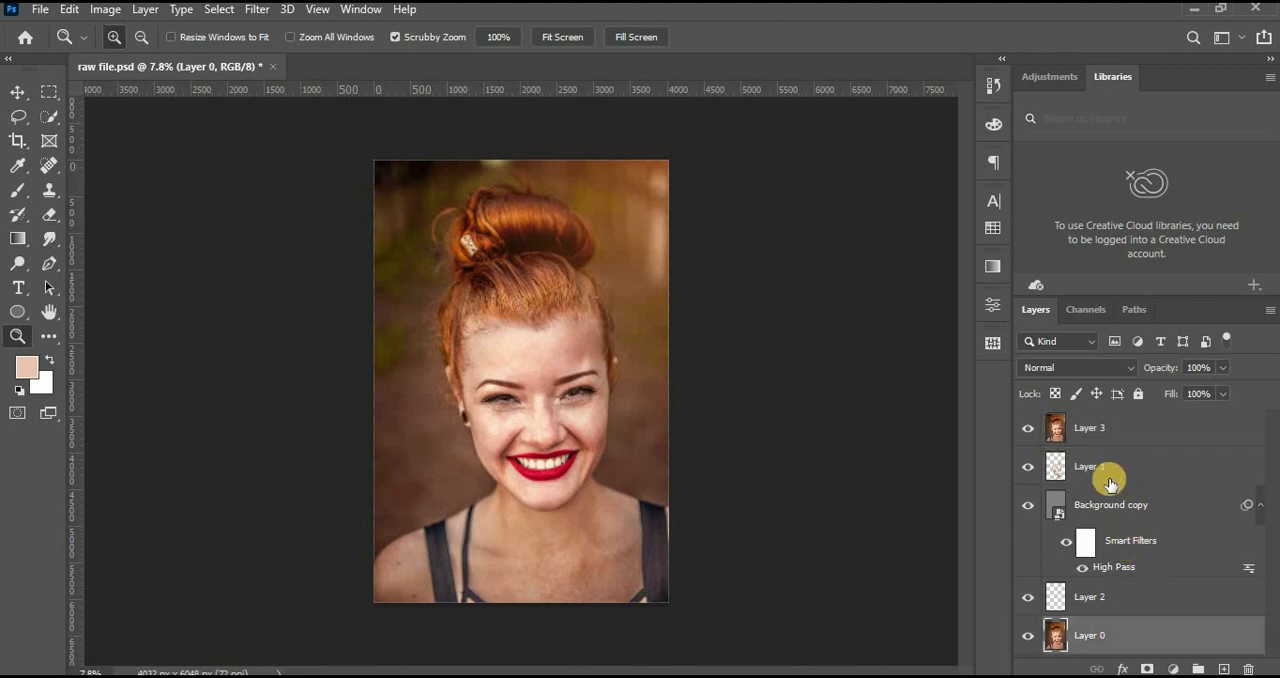
left_click(1107, 472, "shift")
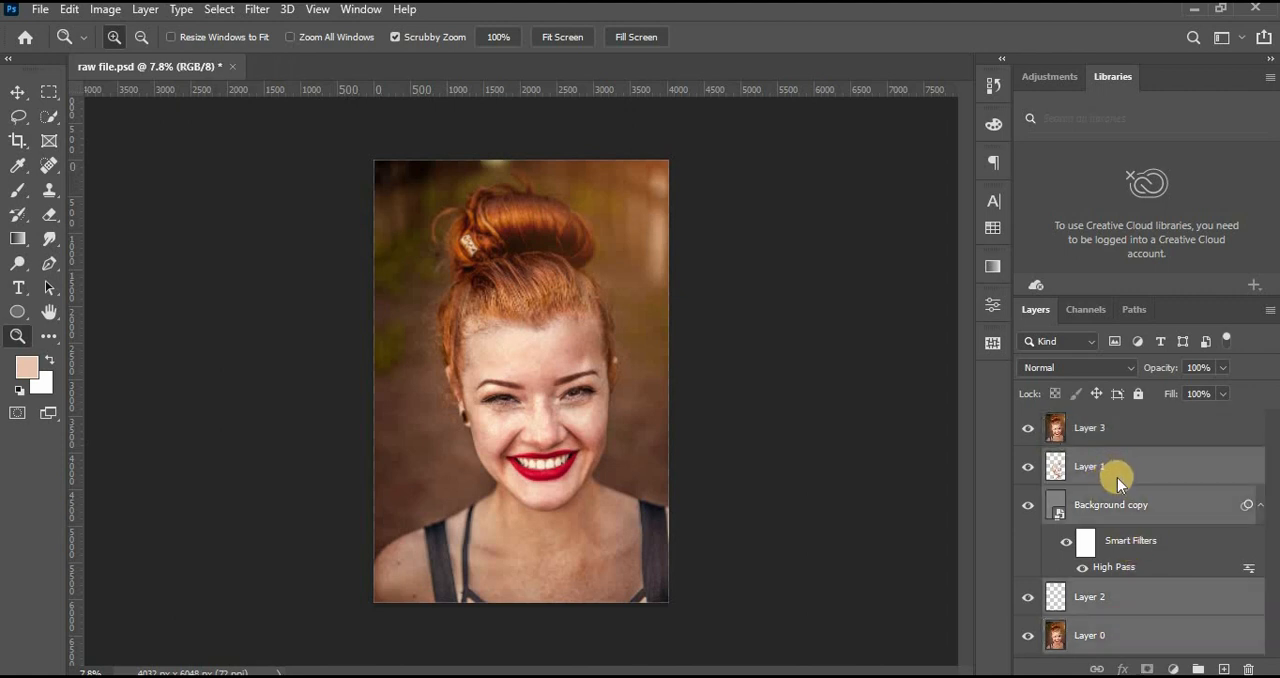
key("ctrl+g")
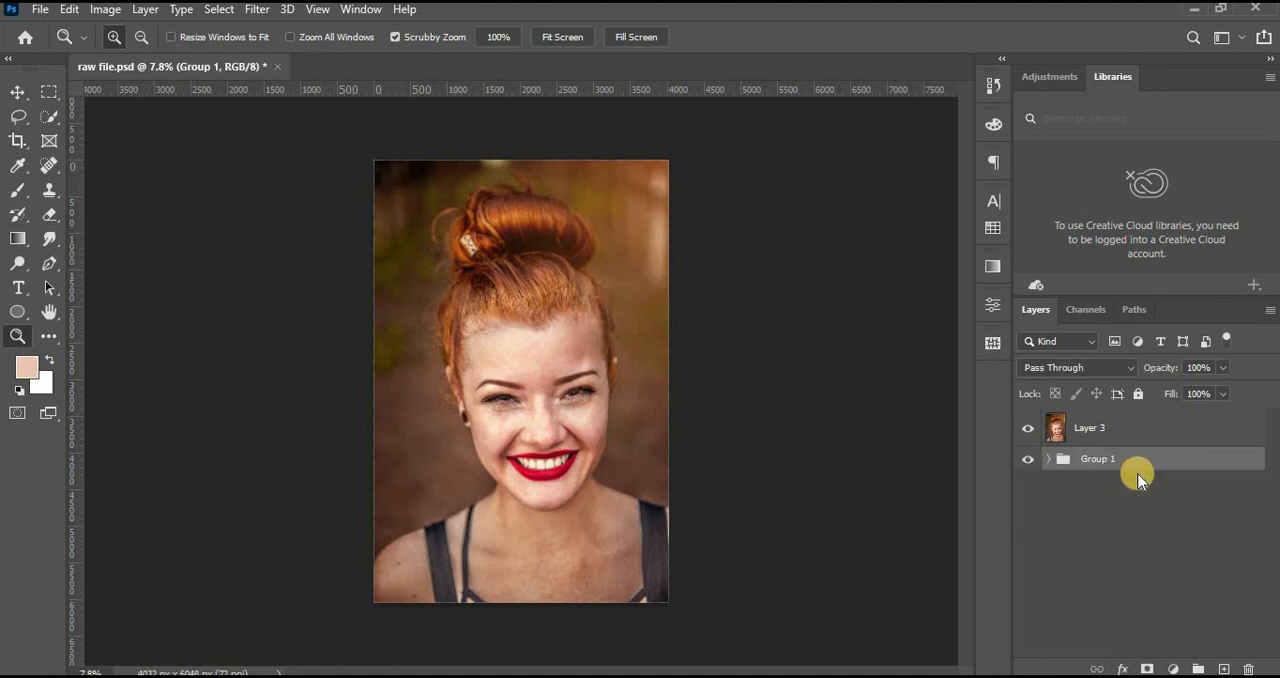
left_click(1028, 461)
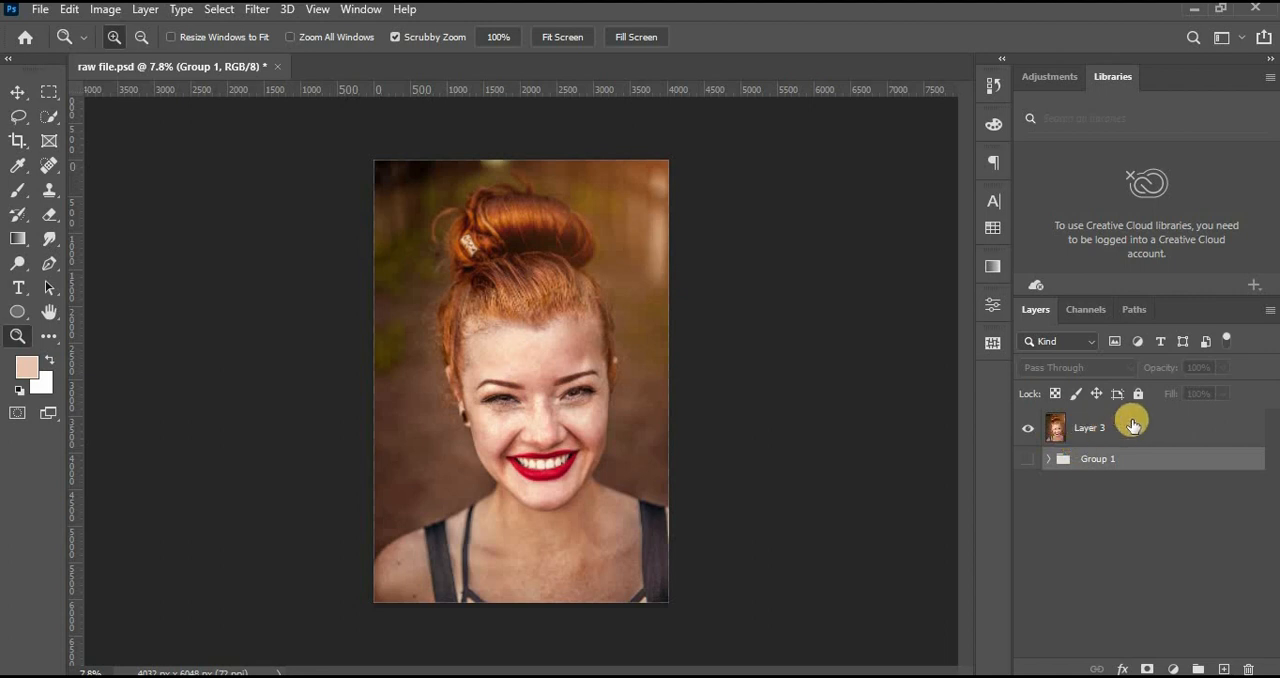
Duplicate the merged Layer 3 and rename the copy "color".
left_click(1105, 430)
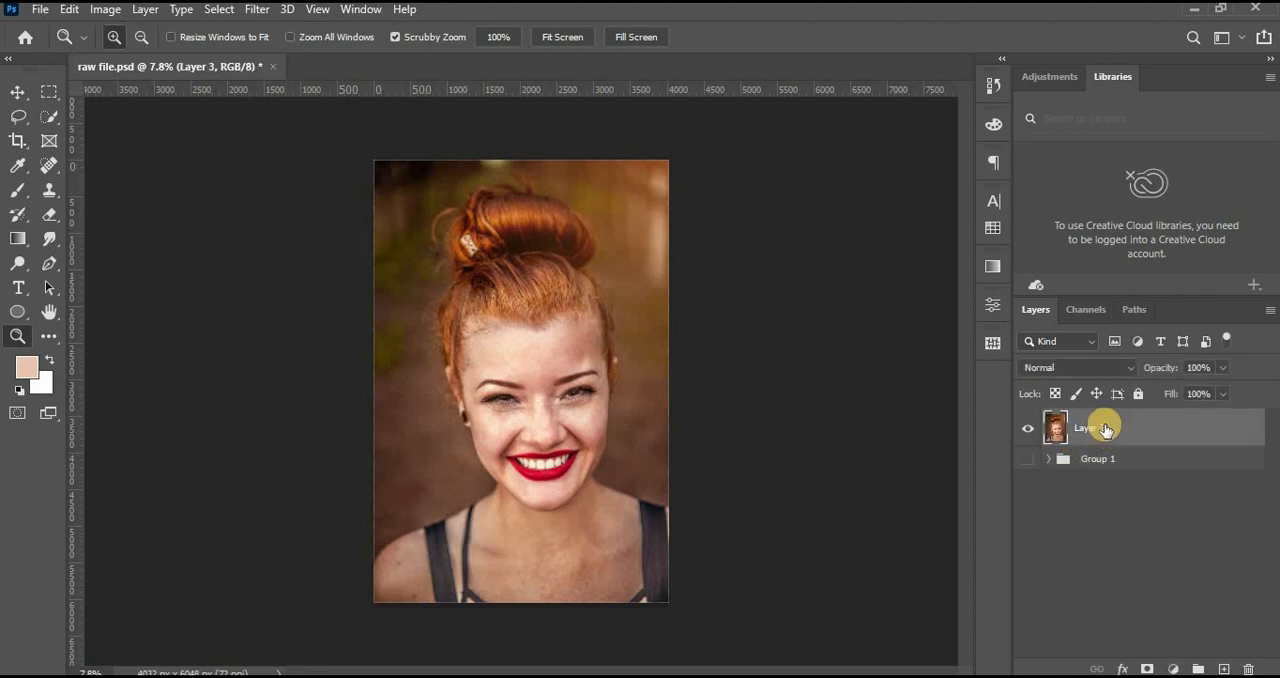
key("ctrl+j")
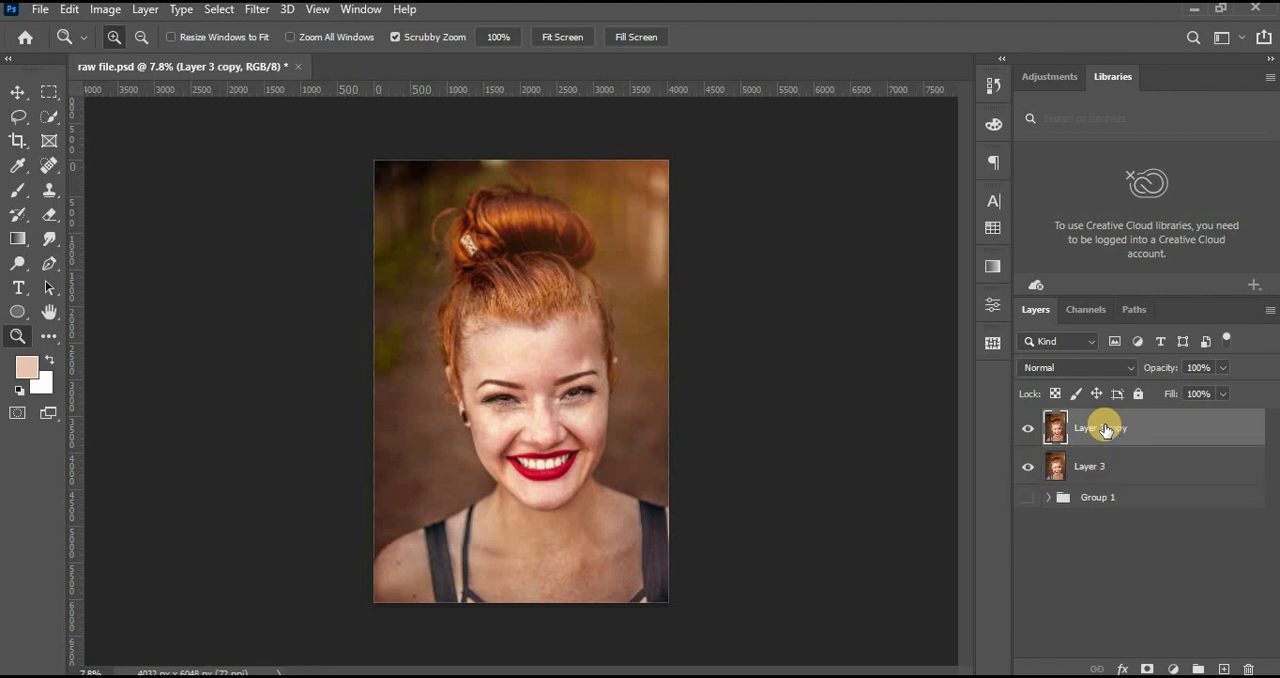
double_click(1110, 428)
type("color")
key("Return")
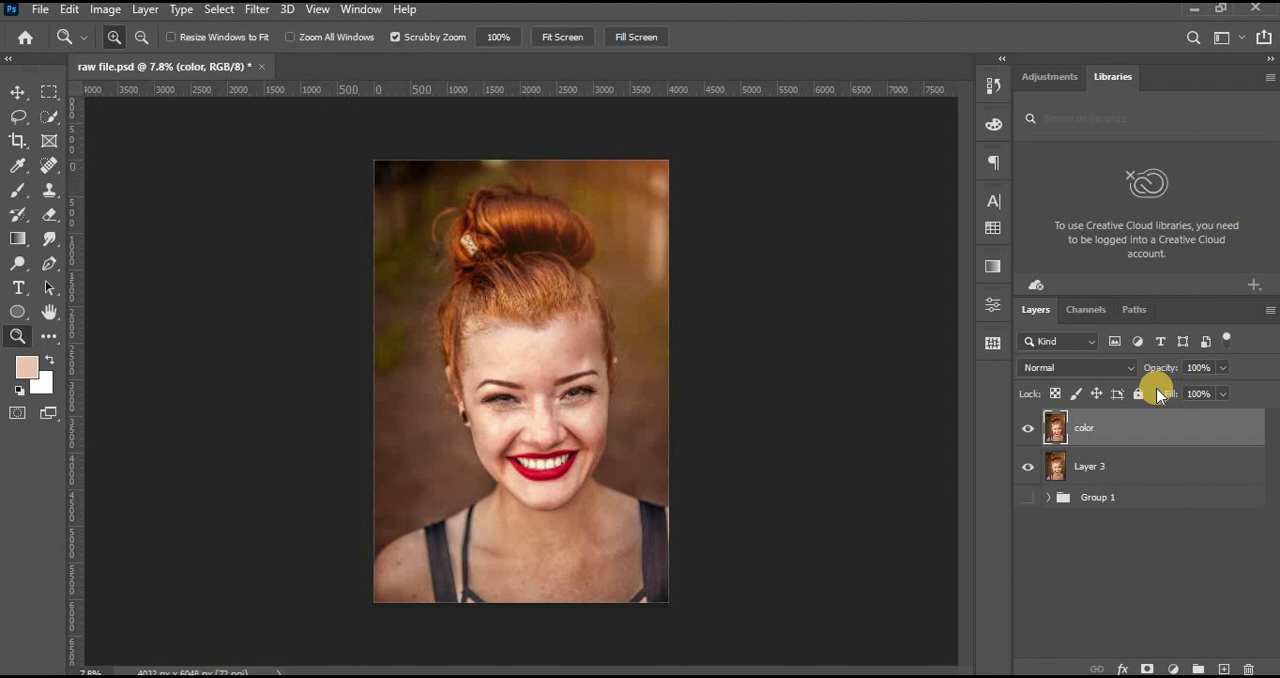
Duplicate the color layer and rename the copy "texture".
key("ctrl+j")
double_click(1080, 426)
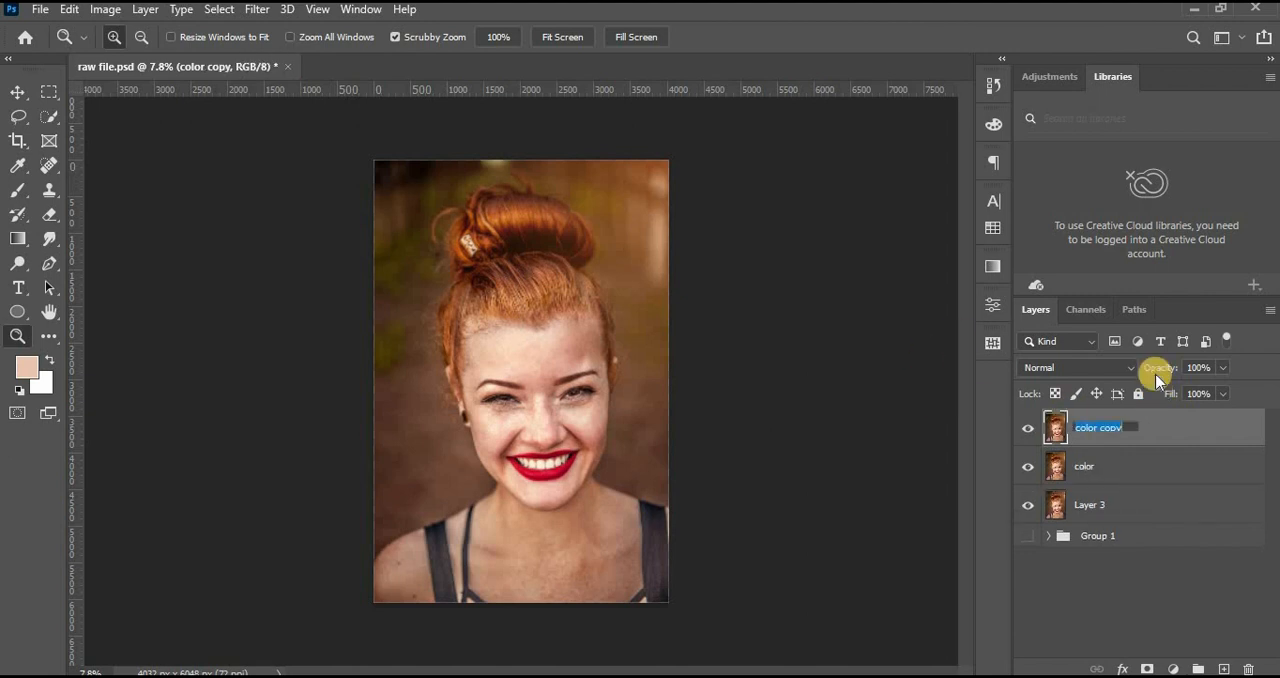
type("texture")
Hide the texture layer and apply a Gaussian Blur with a radius of 8.0 pixels to the color layer.
left_click(1028, 432)
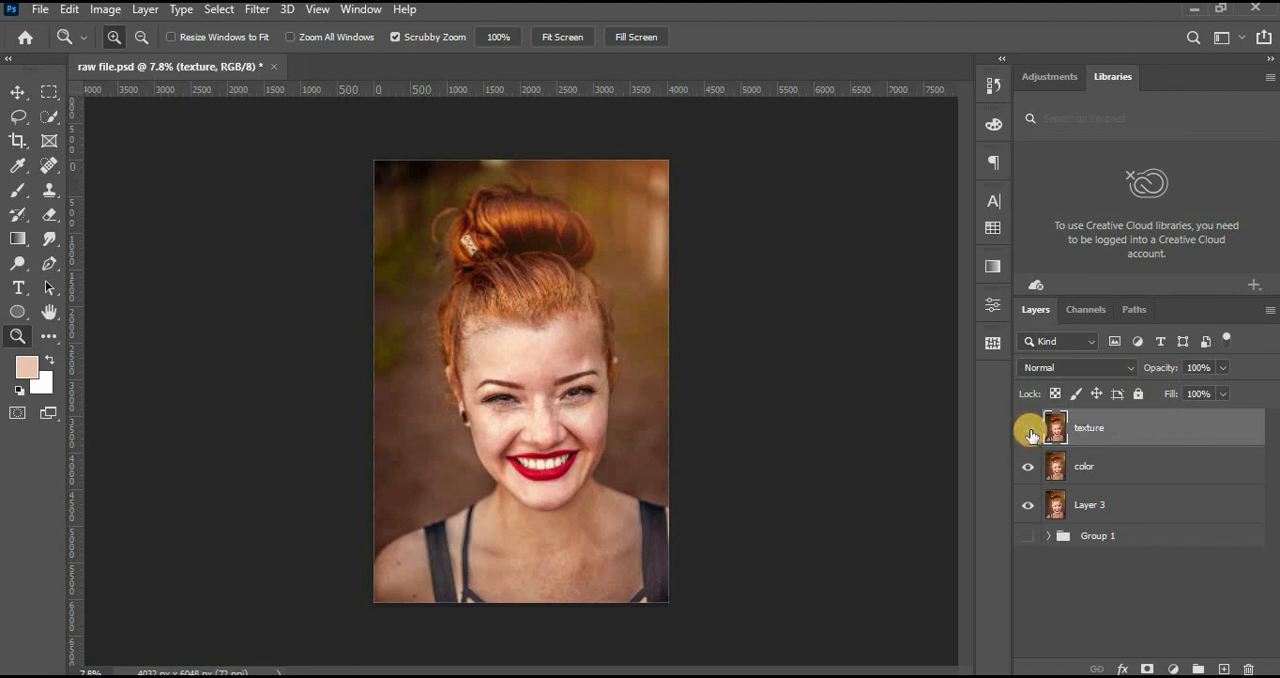
left_click(1112, 469)
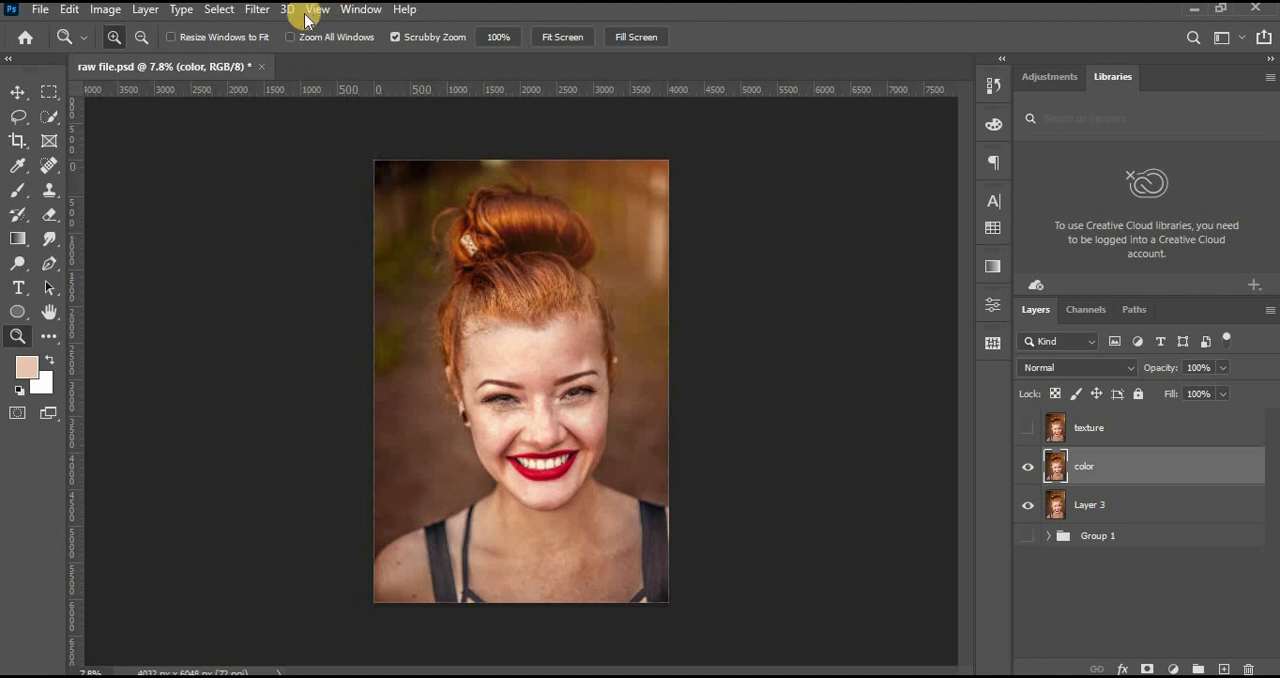
left_click(254, 11)
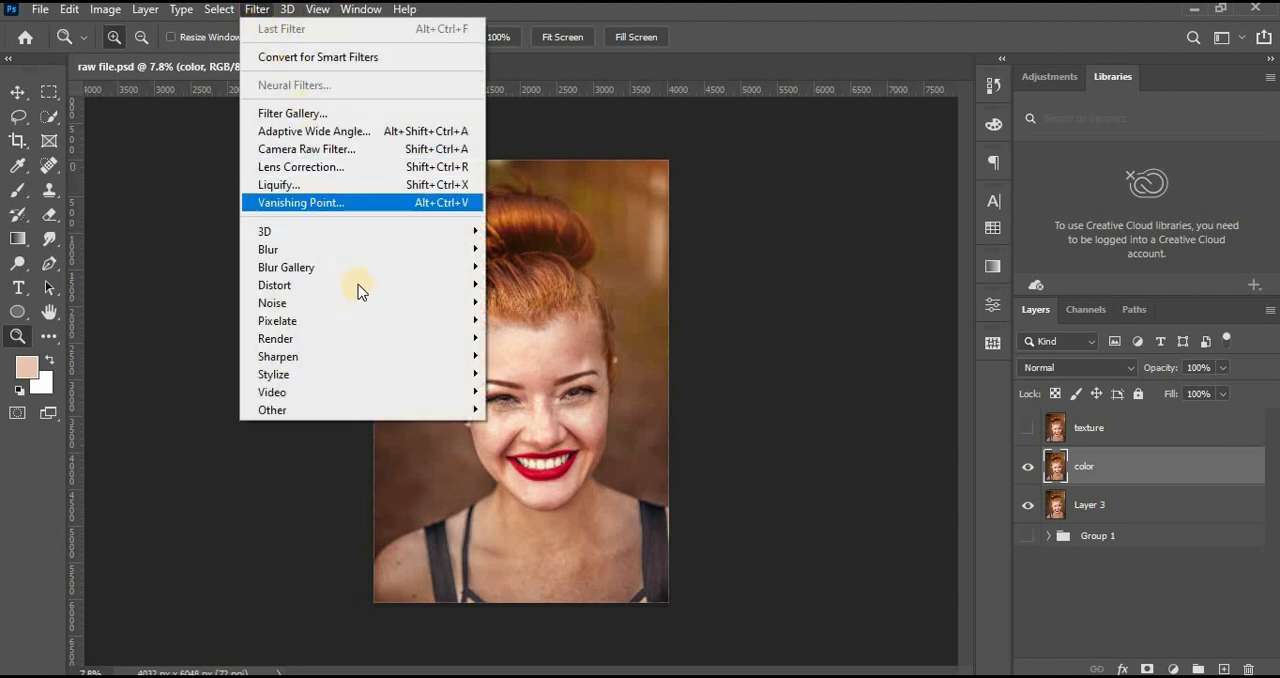
left_click(364, 251)
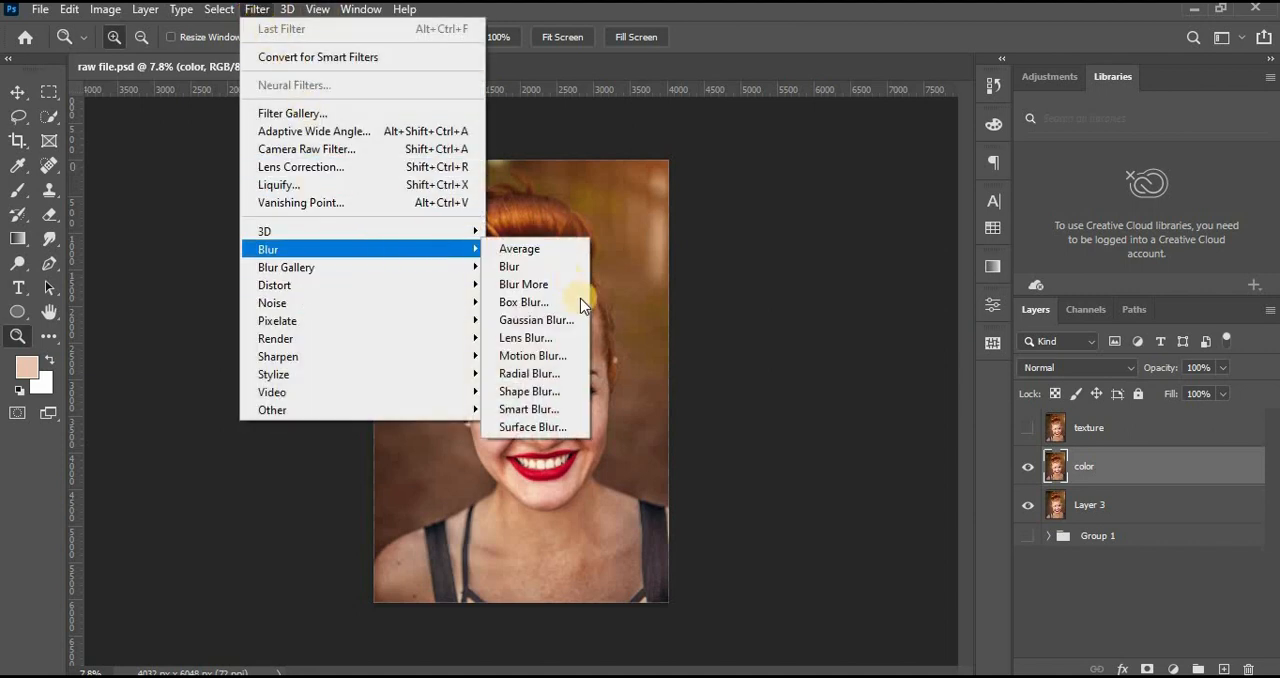
left_click(565, 320)
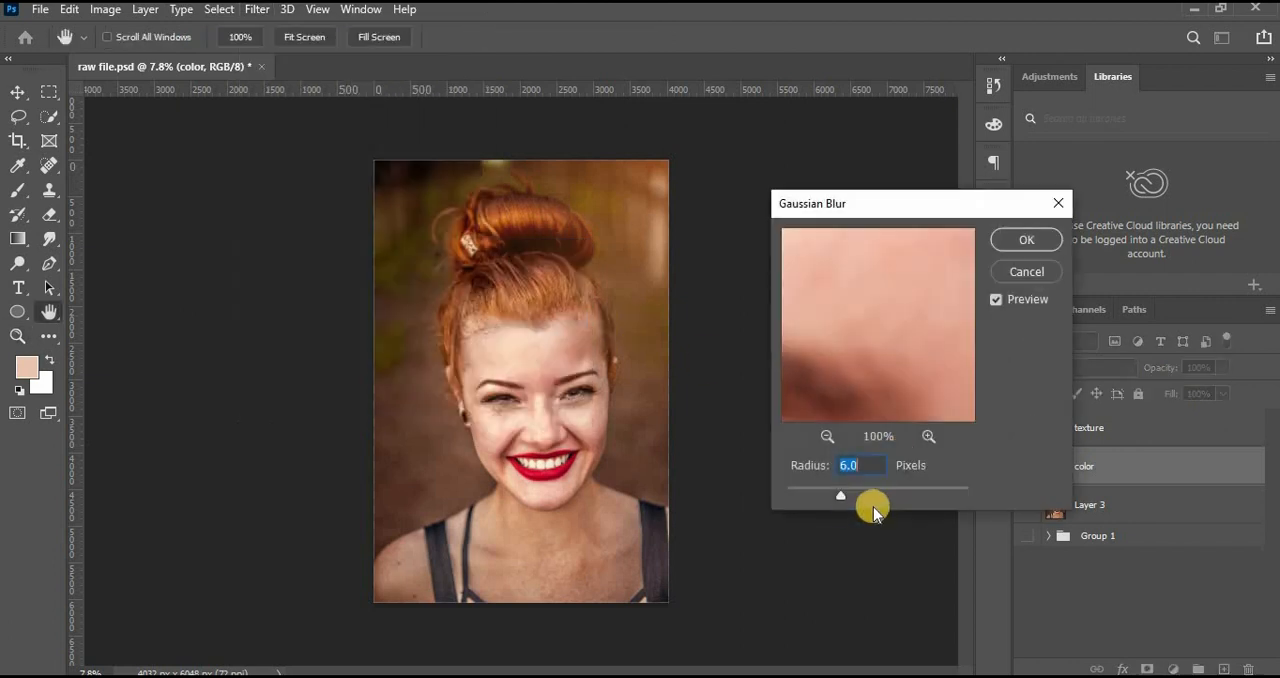
left_click_drag(805, 505, 734, 523)
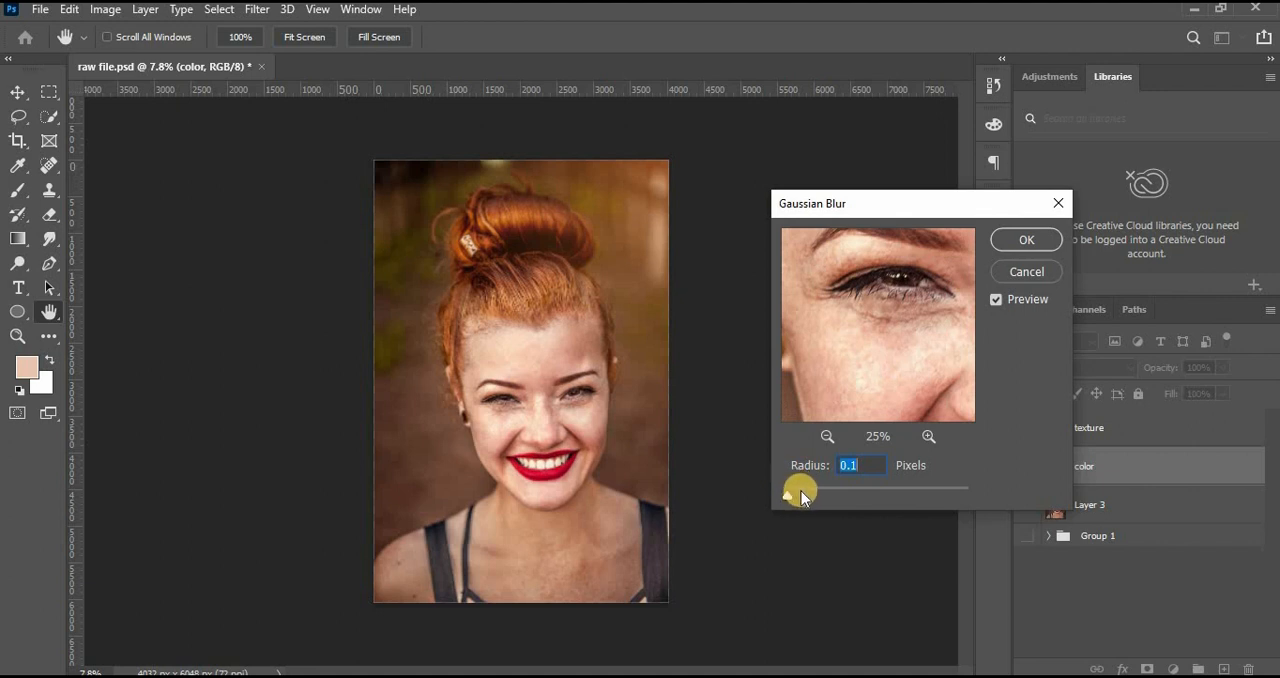
left_click_drag(801, 491, 806, 493)
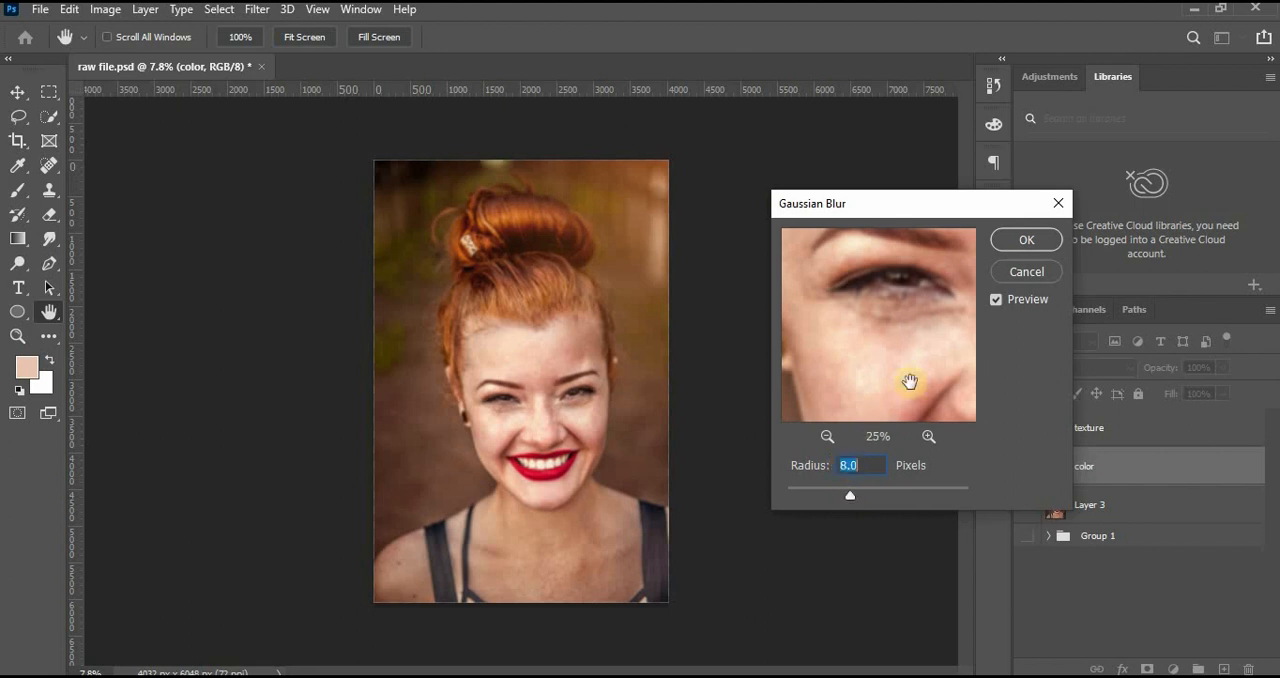
left_click(1022, 241)
key("z")
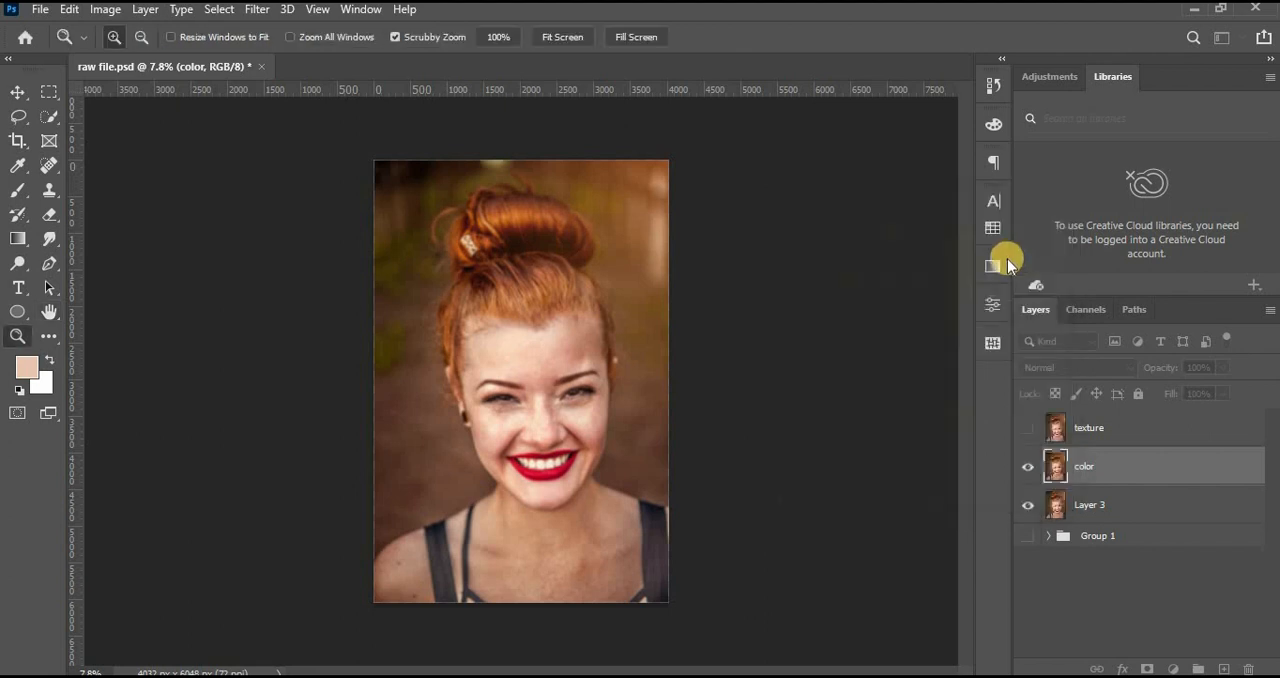
Show the texture layer and use Apply Image on it with the color layer as source, Subtract blending, scale 2 and offset 128.
left_click(1080, 430)
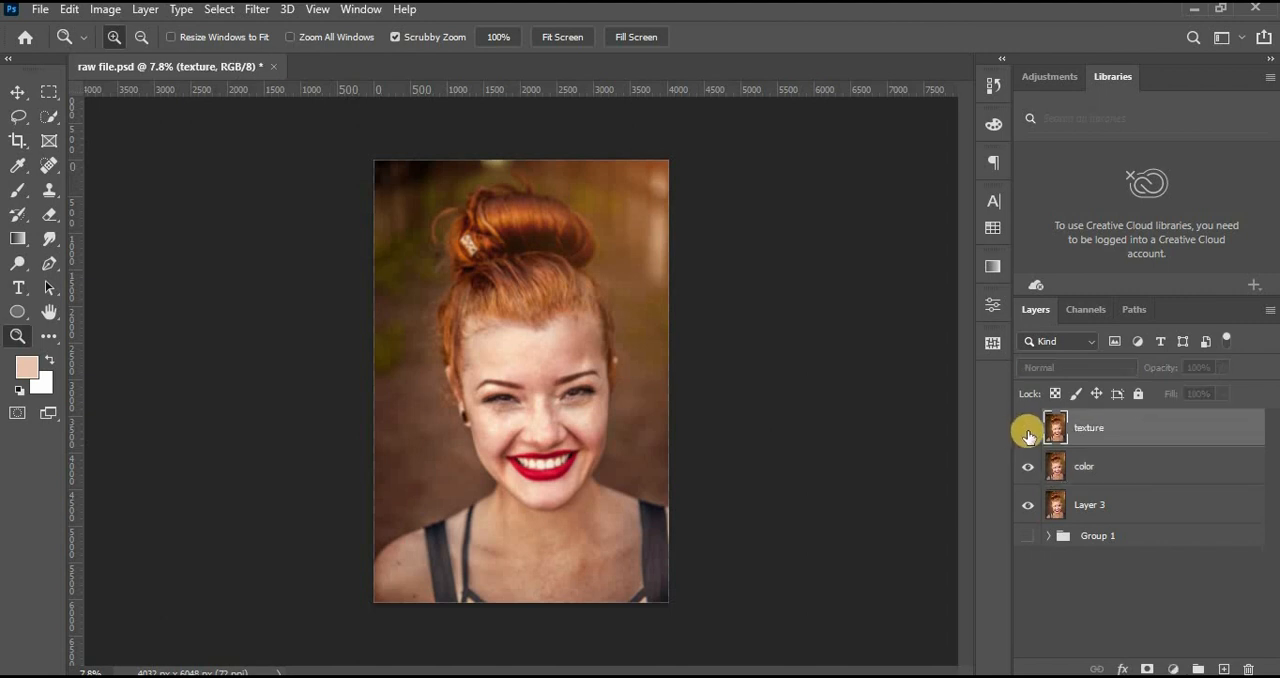
left_click(1029, 428)
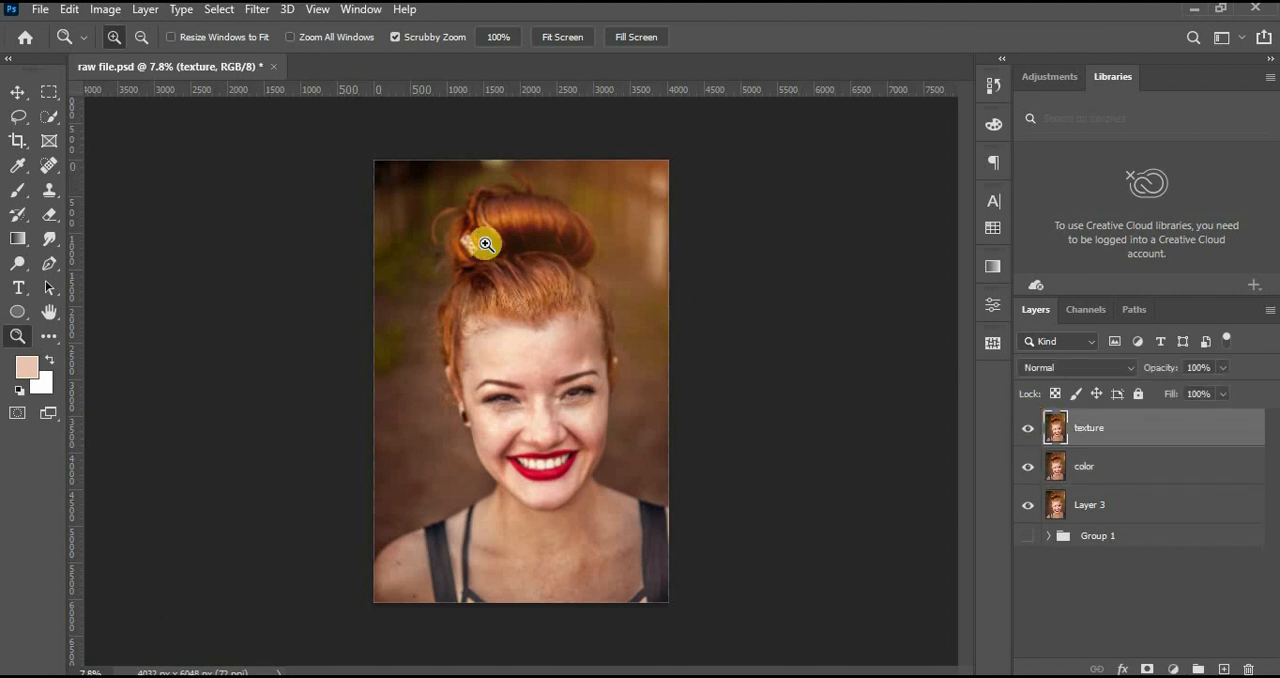
left_click(105, 9)
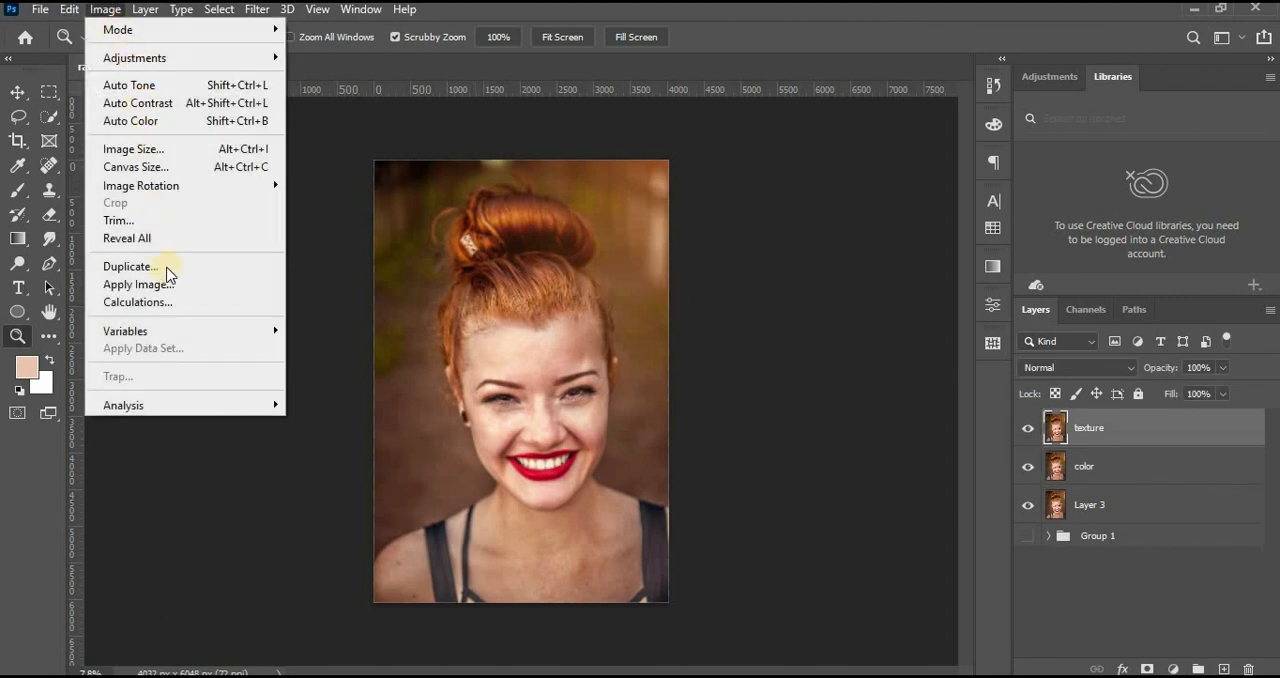
left_click(191, 286)
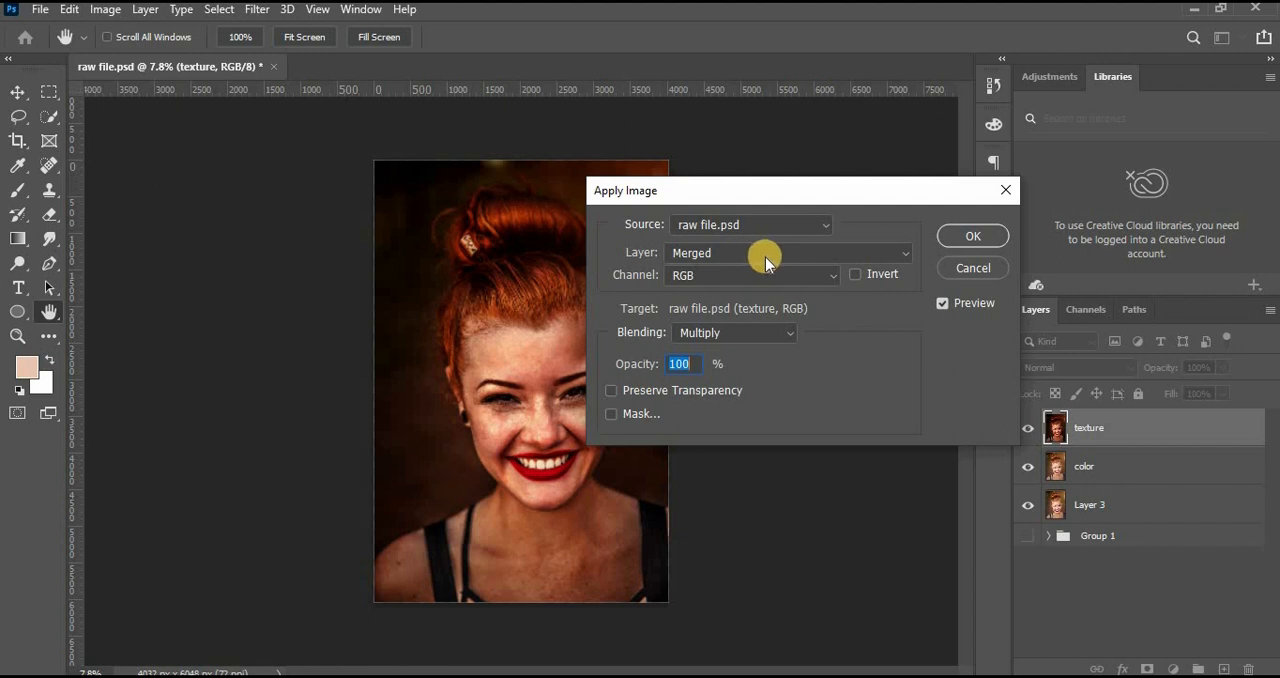
left_click(769, 256)
left_click(741, 316)
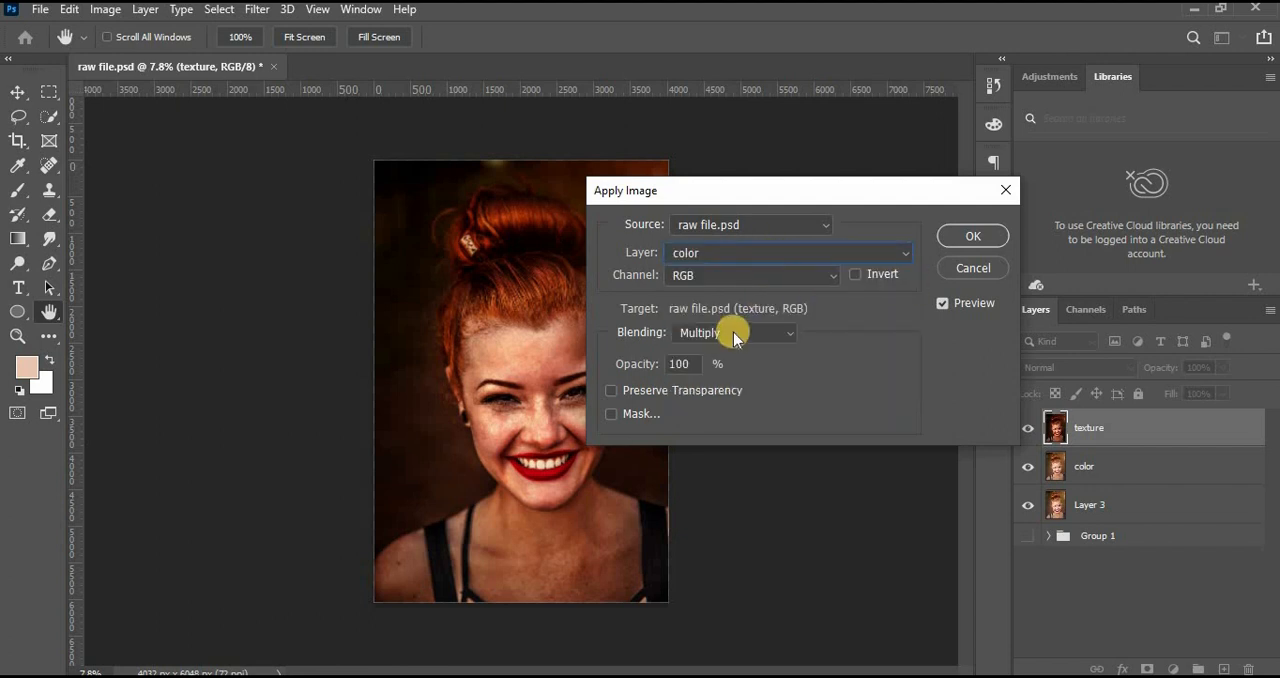
left_click(745, 333)
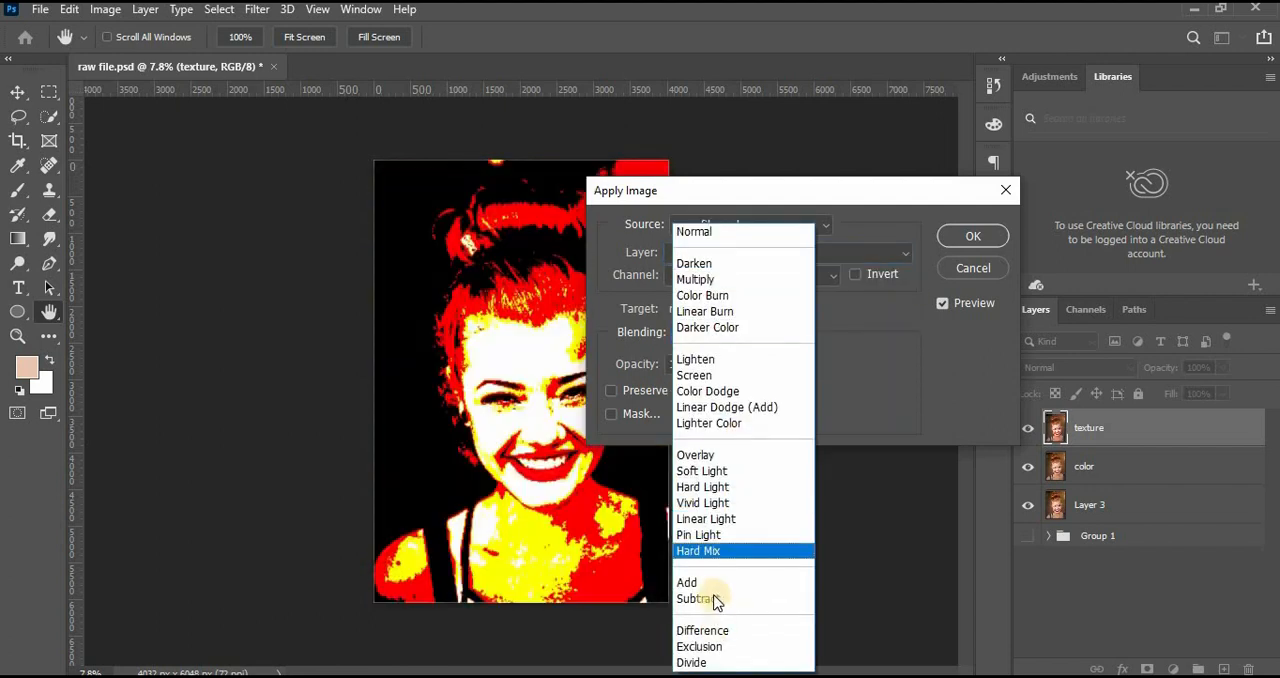
left_click(723, 596)
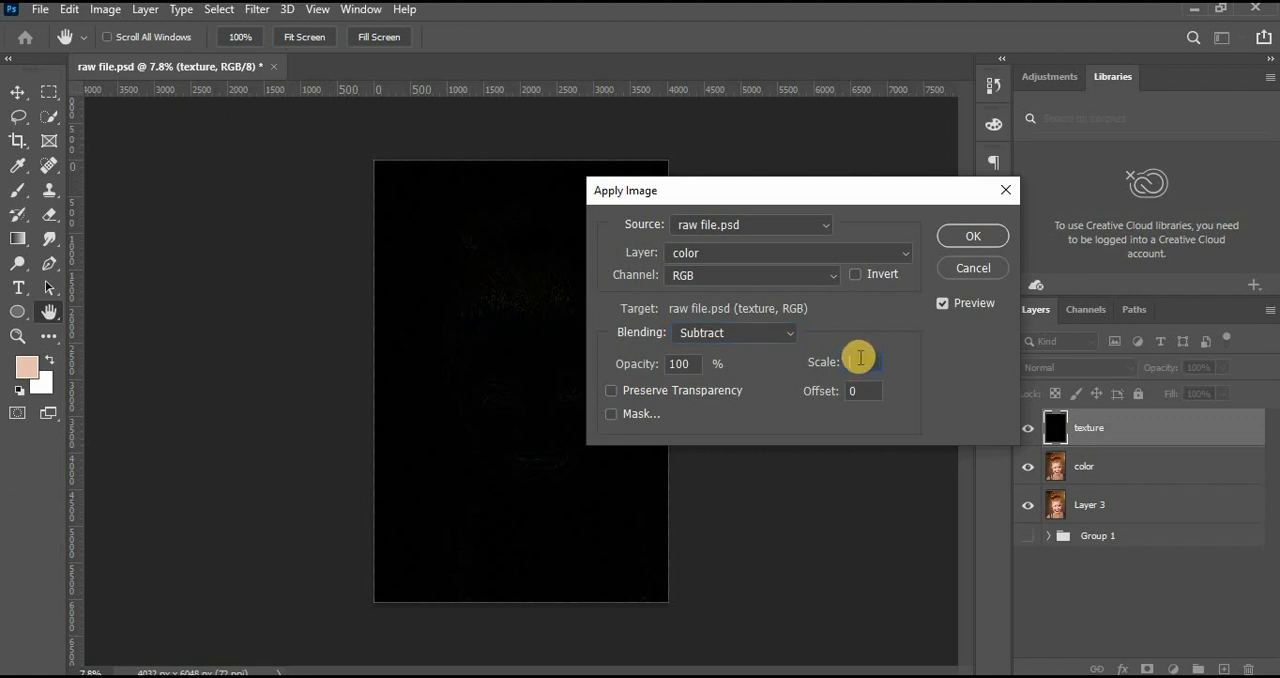
type("2")
left_click(845, 392)
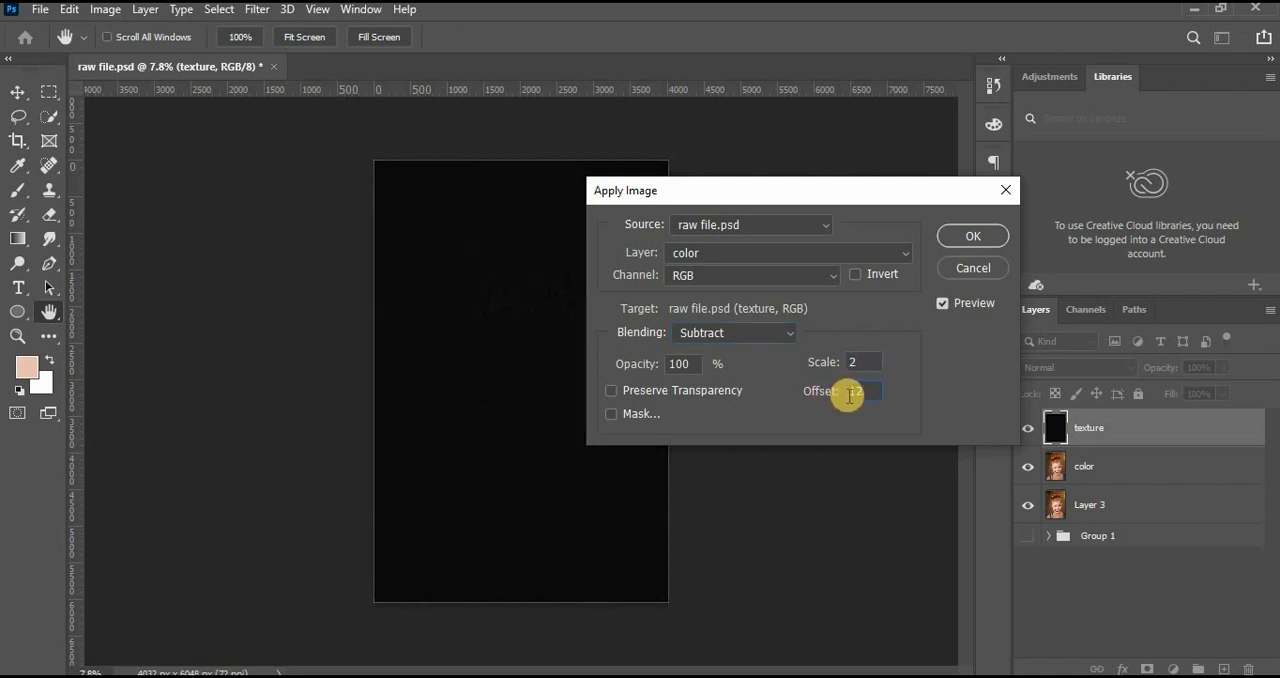
type("128")
left_click(980, 237)
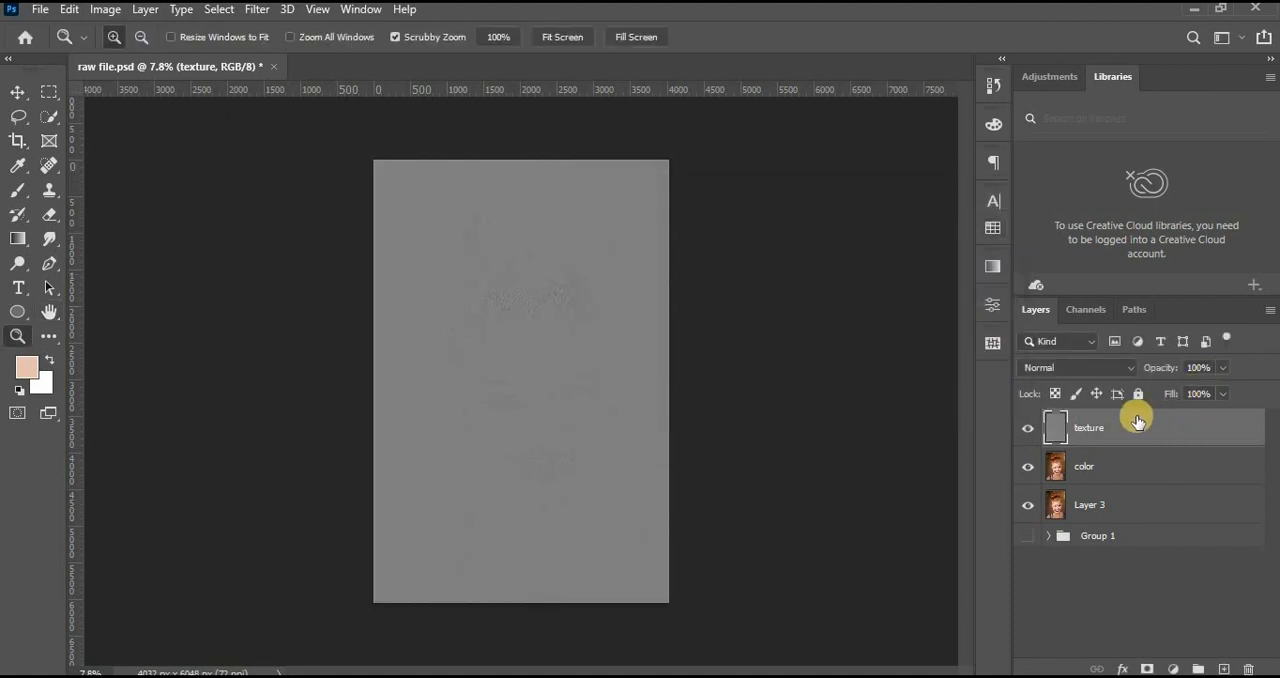
Set the texture layer's blend mode to Linear Light.
left_click(1098, 366)
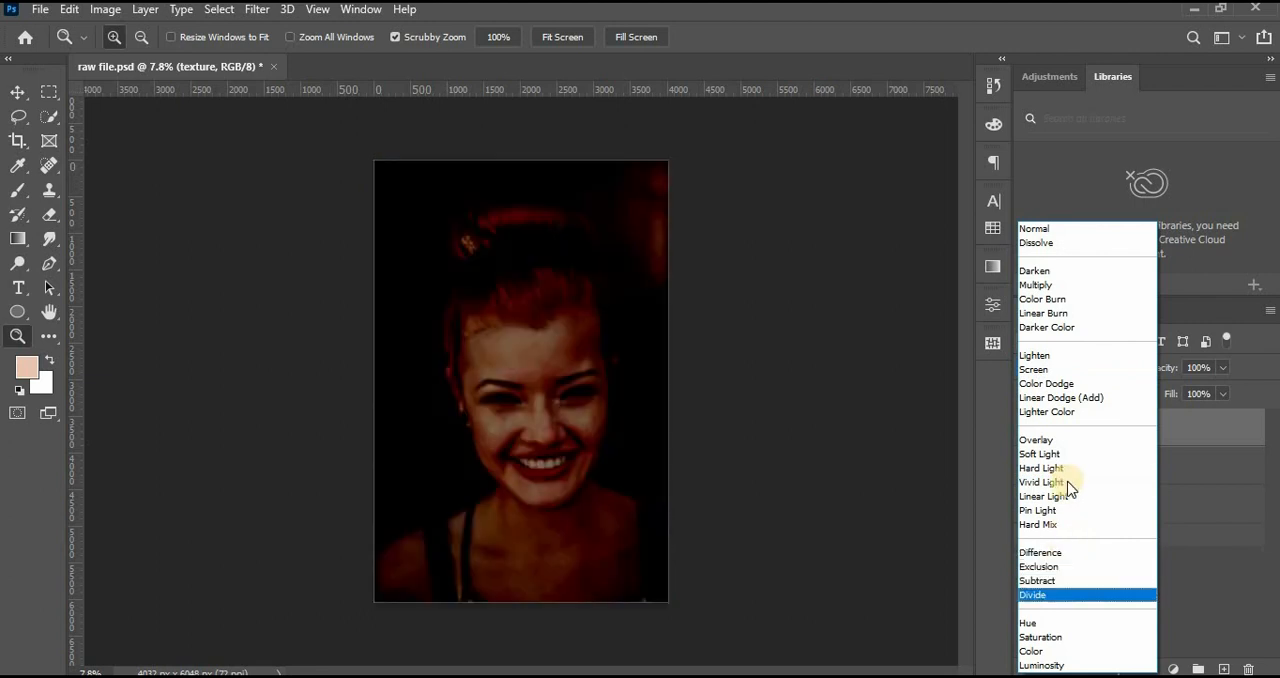
left_click(1118, 490)
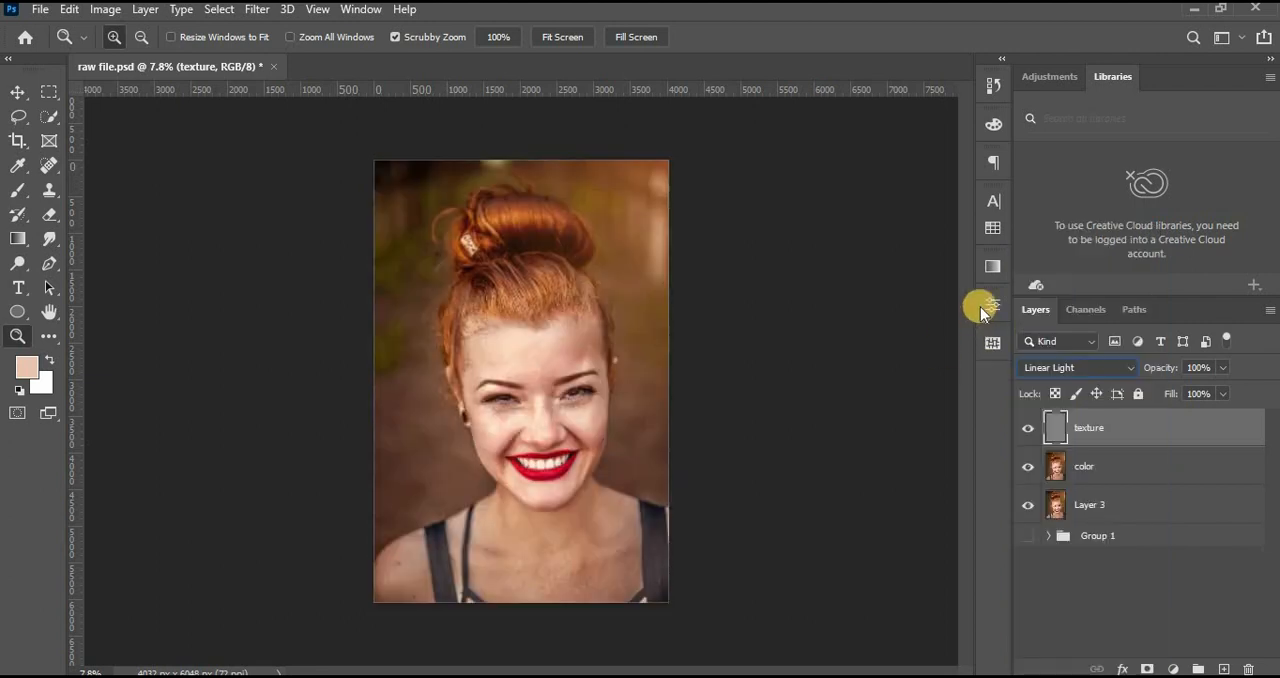
left_click_drag(513, 381, 562, 380)
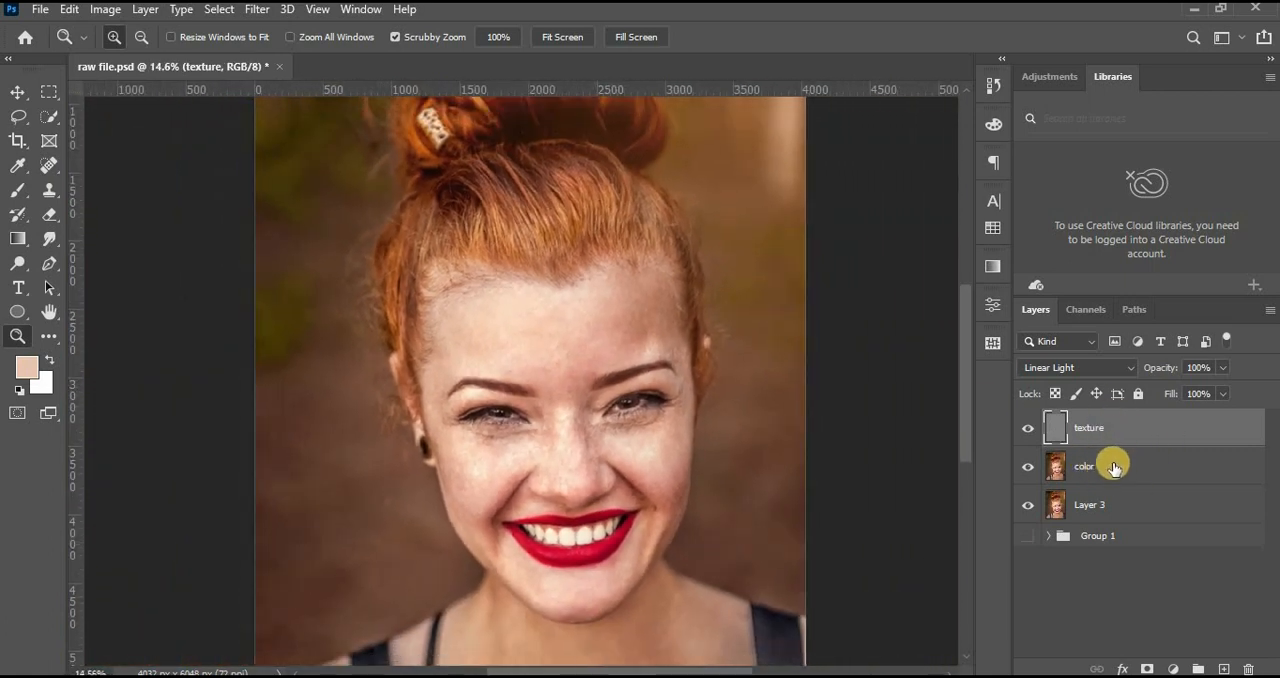
Group the texture and color layers and name the group "frequency Separation".
left_click(1110, 470, "ctrl")
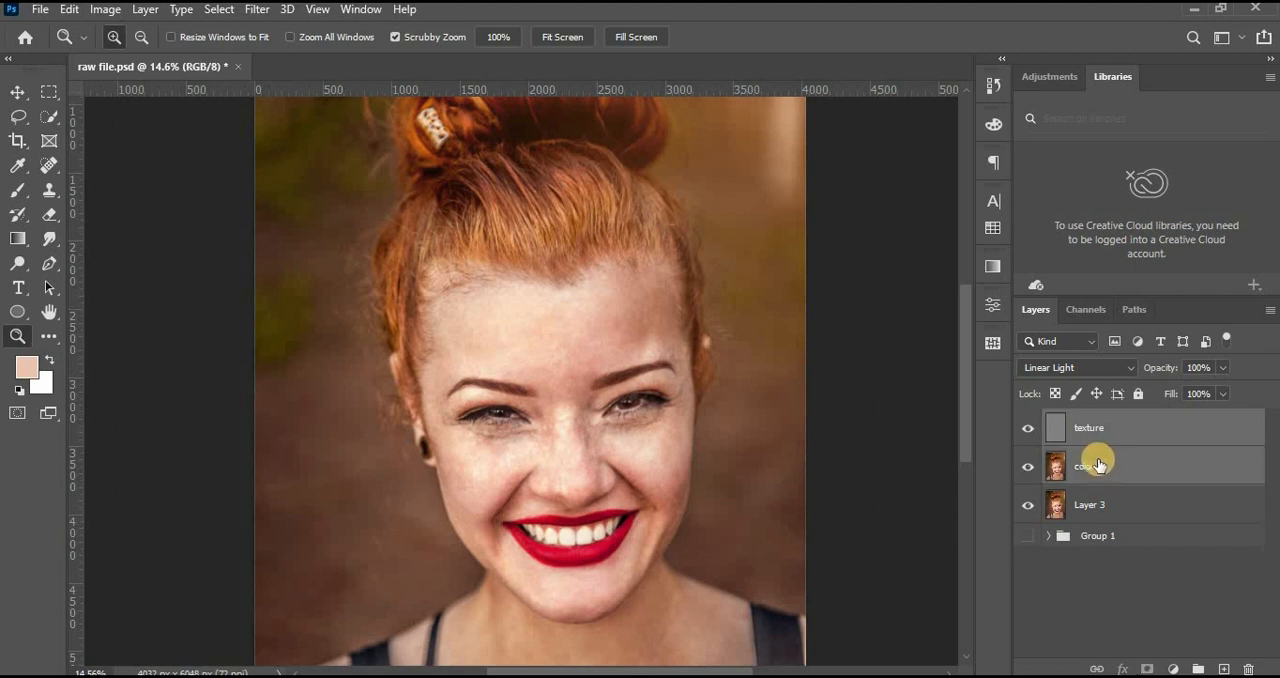
key("ctrl+g")
double_click(1100, 420)
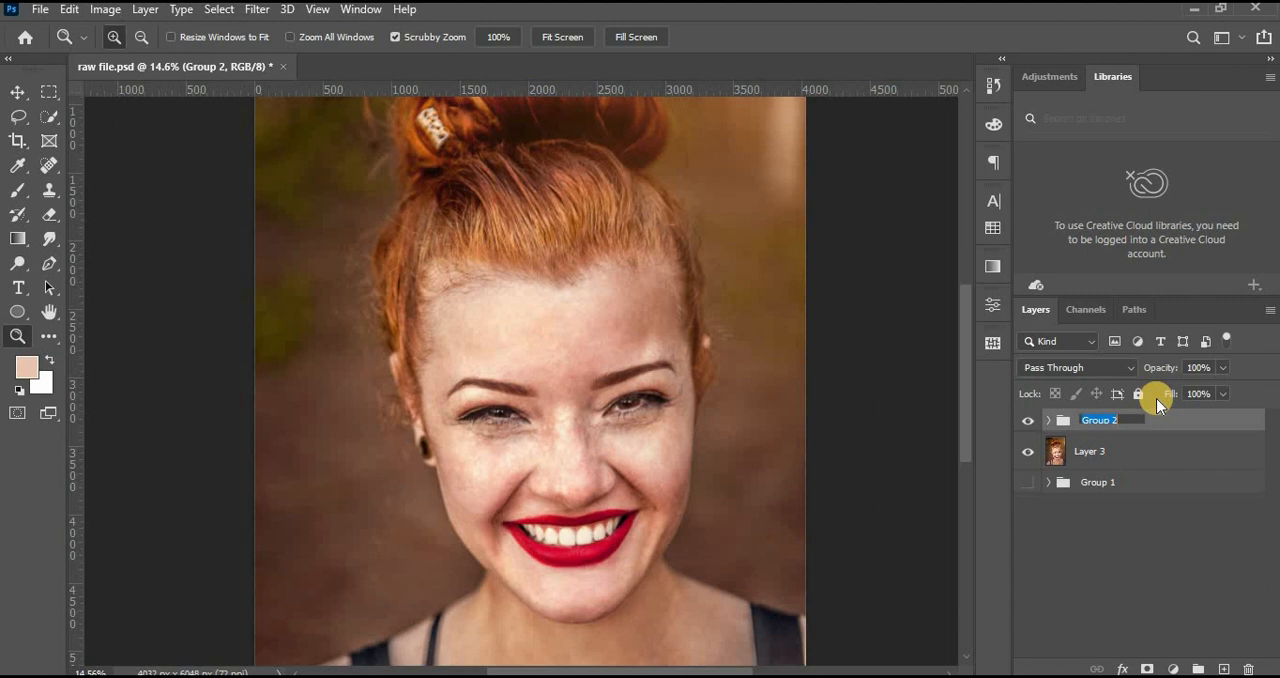
type("frequency Separation")
key("Return")
Hide the texture layer, select the color layer and switch to the Mixer Brush with loading after each stroke turned off.
key("b")
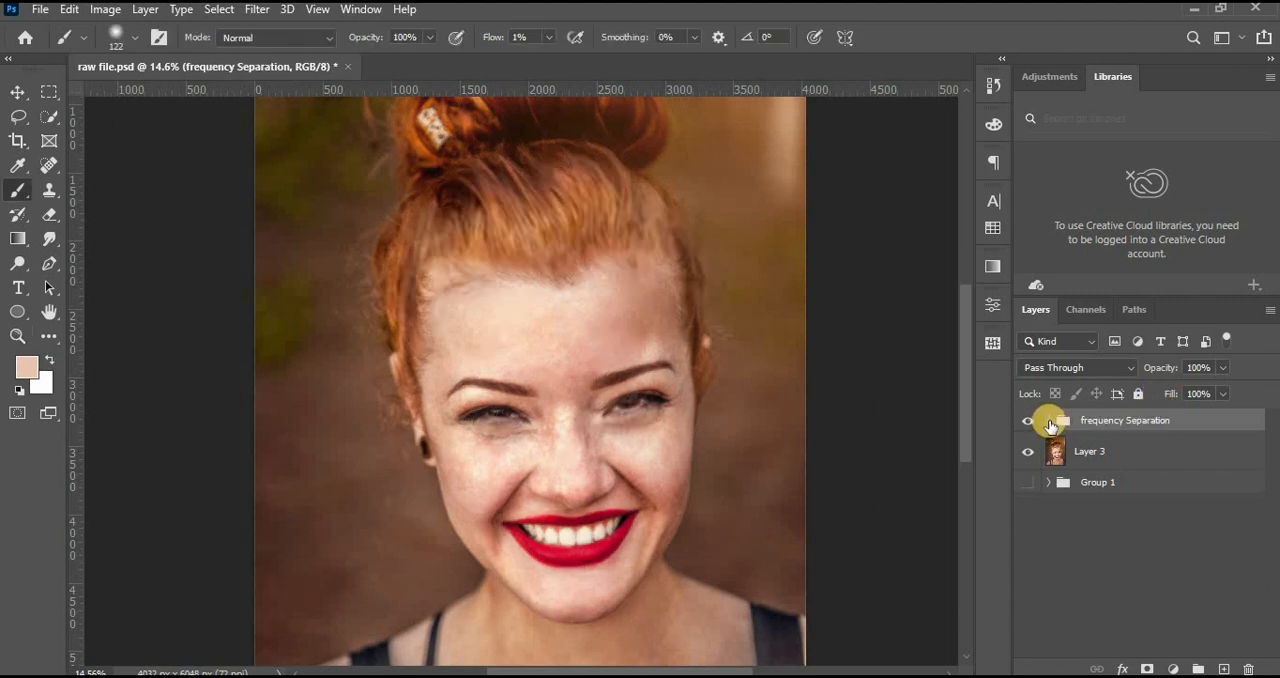
left_click(1047, 422)
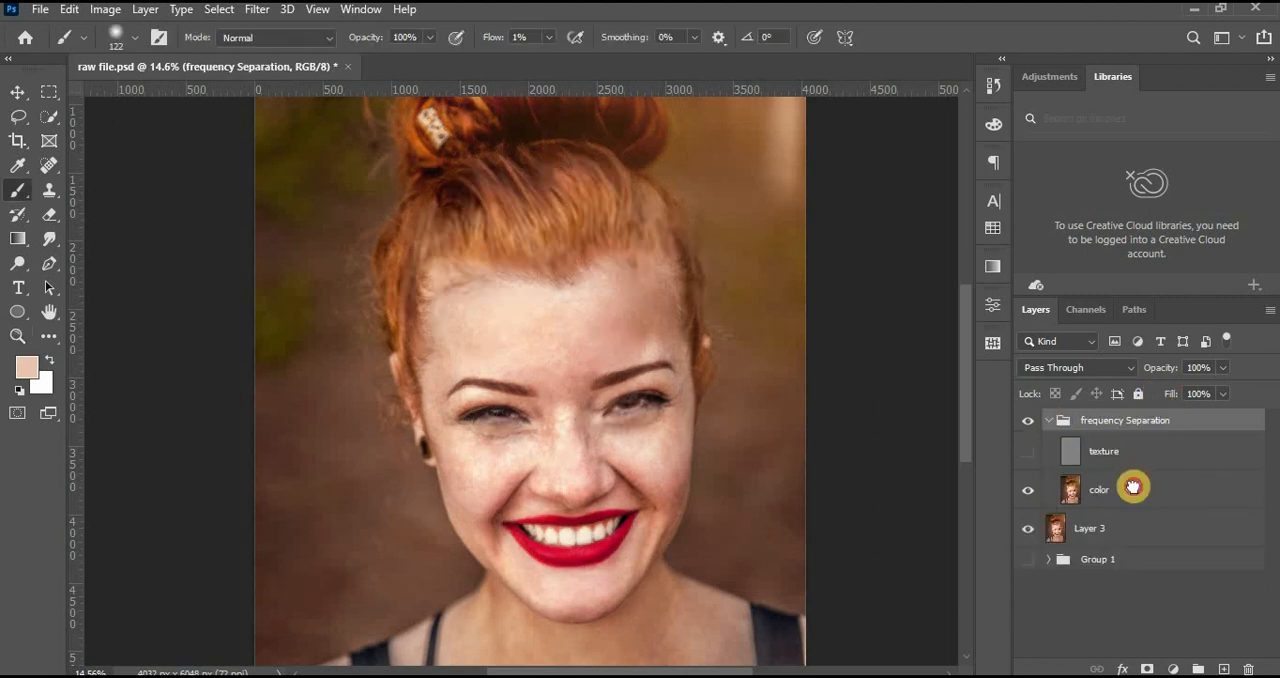
left_click(1150, 489)
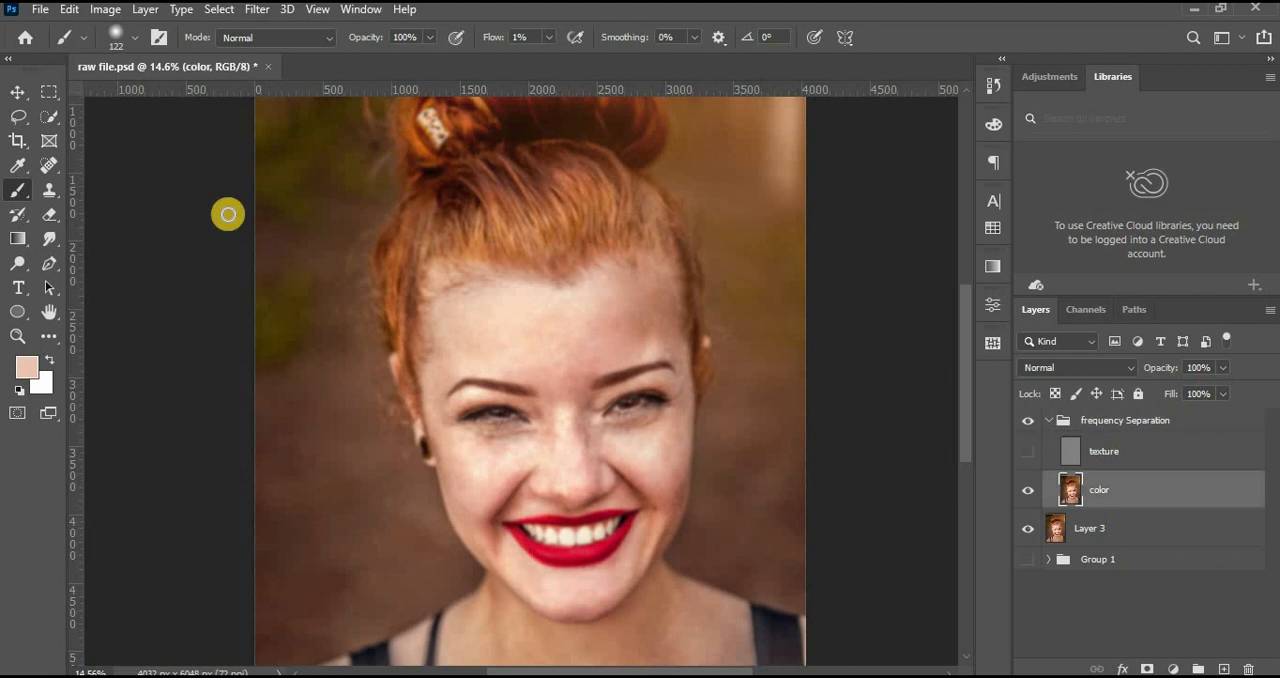
left_click(24, 193)
left_click(94, 243)
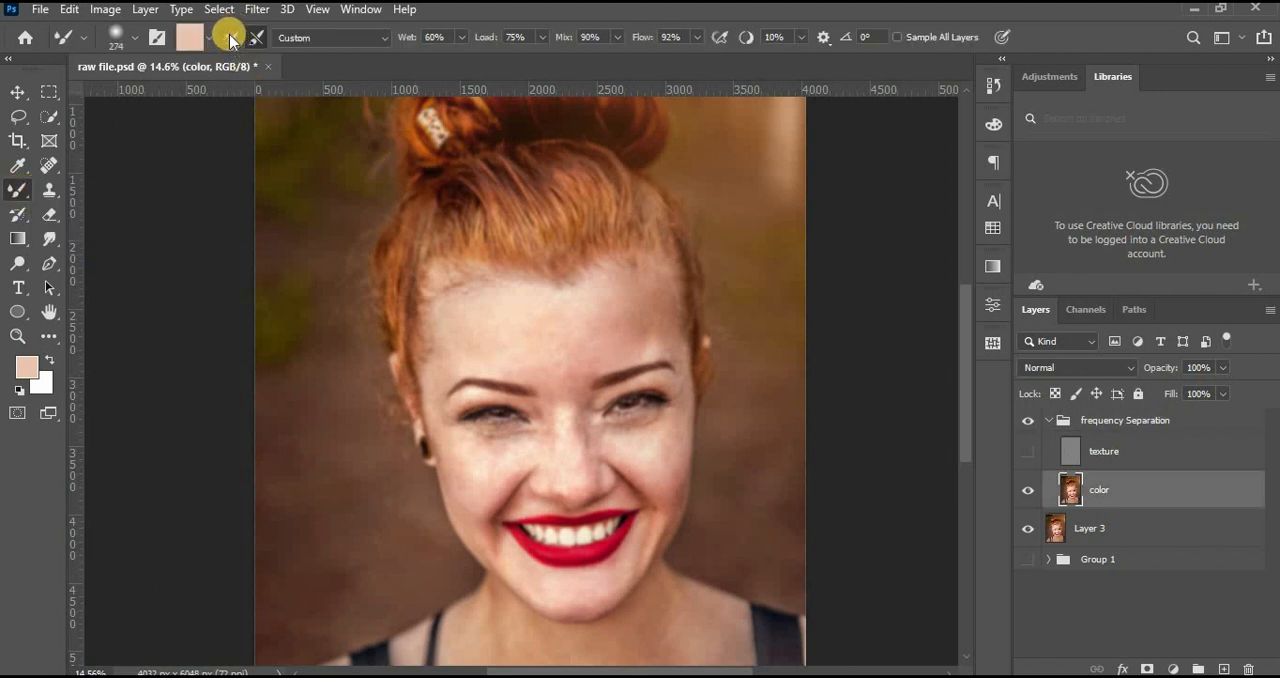
left_click(231, 39)
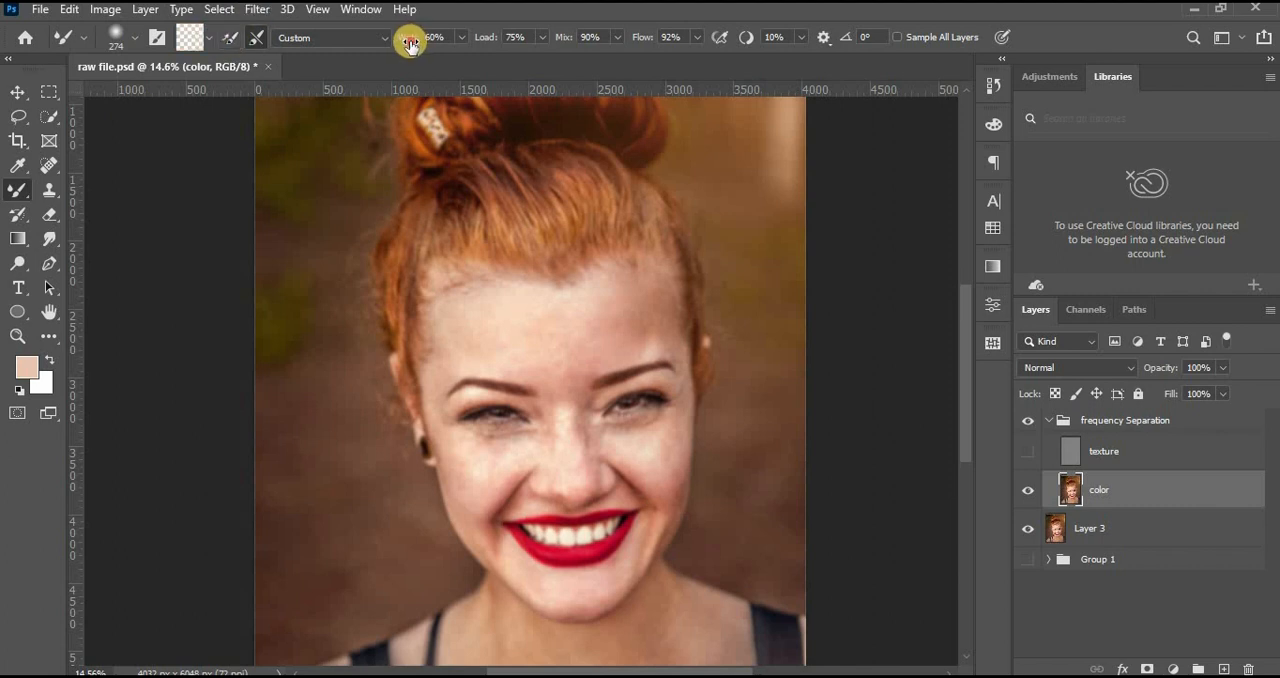
Configure the Mixer Brush with Wet 2%, Load 51%, Mix 50% and Flow 33%.
left_click_drag(410, 44, 396, 46)
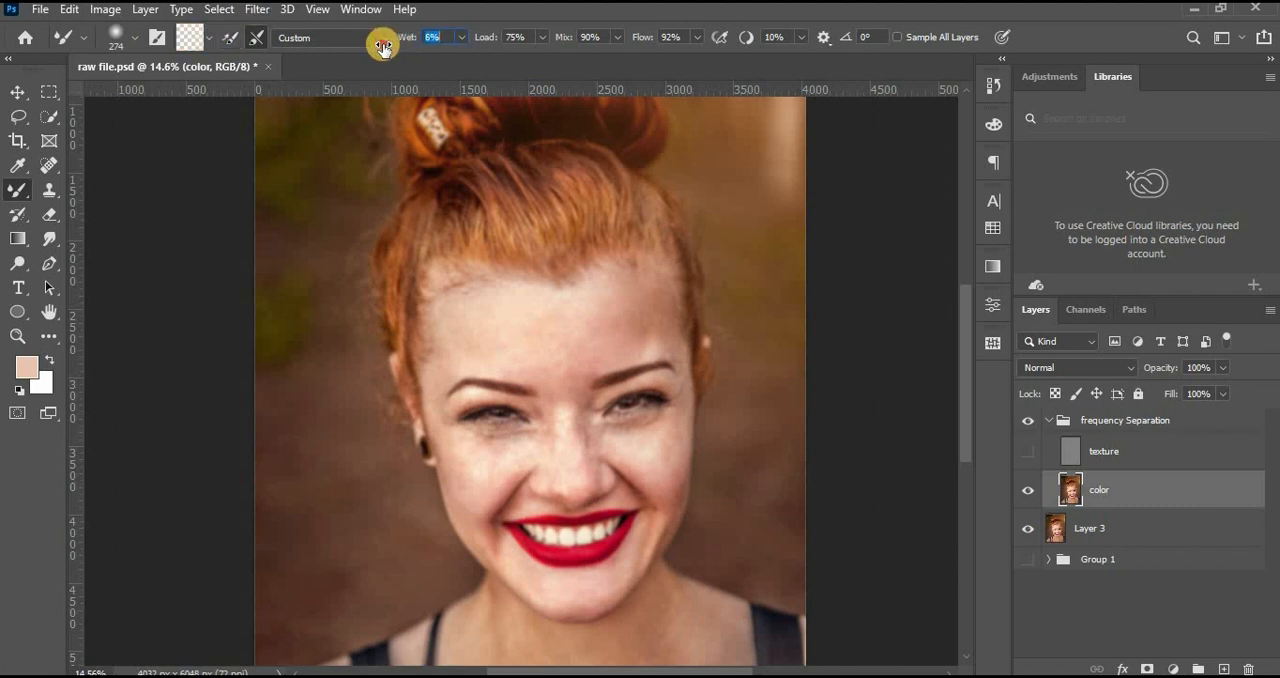
left_click(450, 37)
key("Down")
key("Down")
left_click_drag(479, 42, 481, 45)
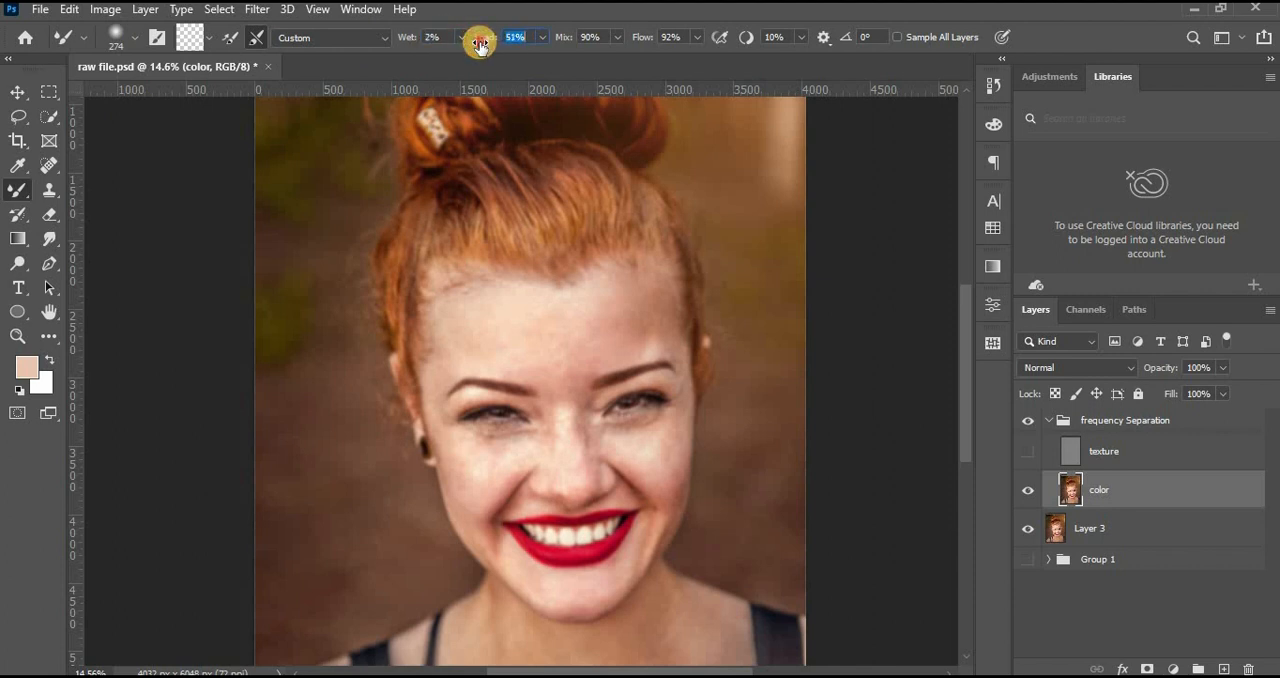
left_click_drag(572, 38, 537, 40)
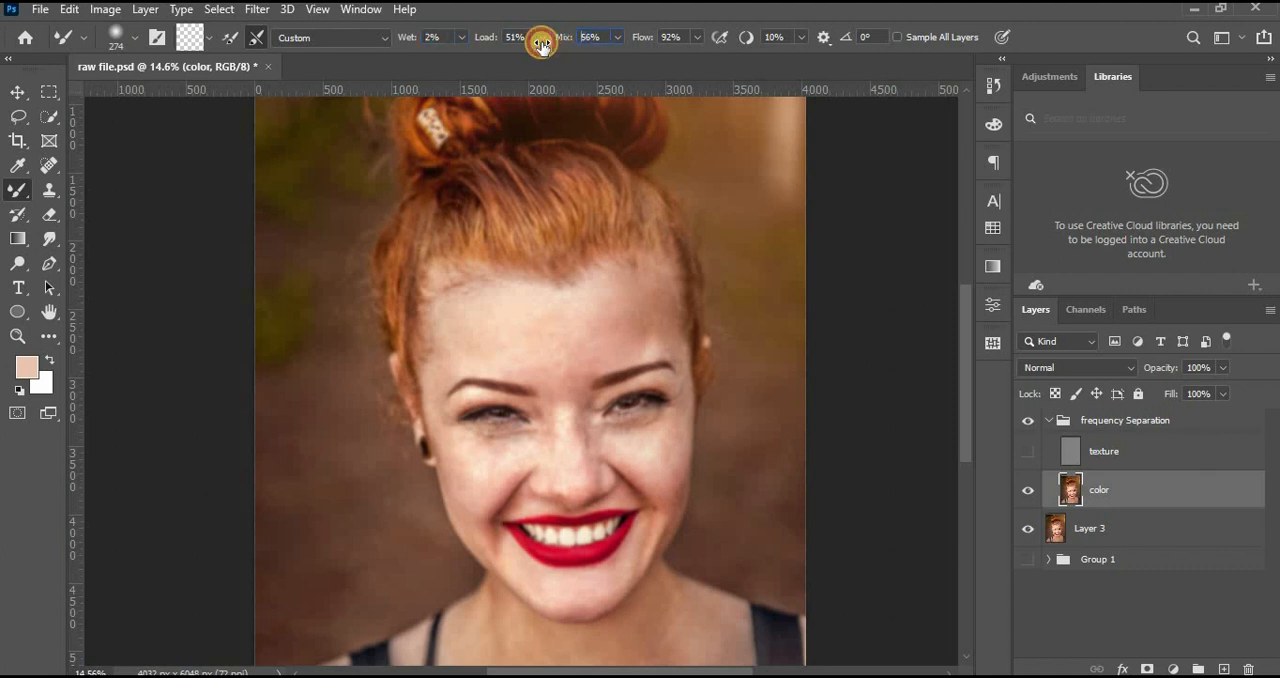
left_click_drag(632, 40, 628, 41)
left_click(688, 35)
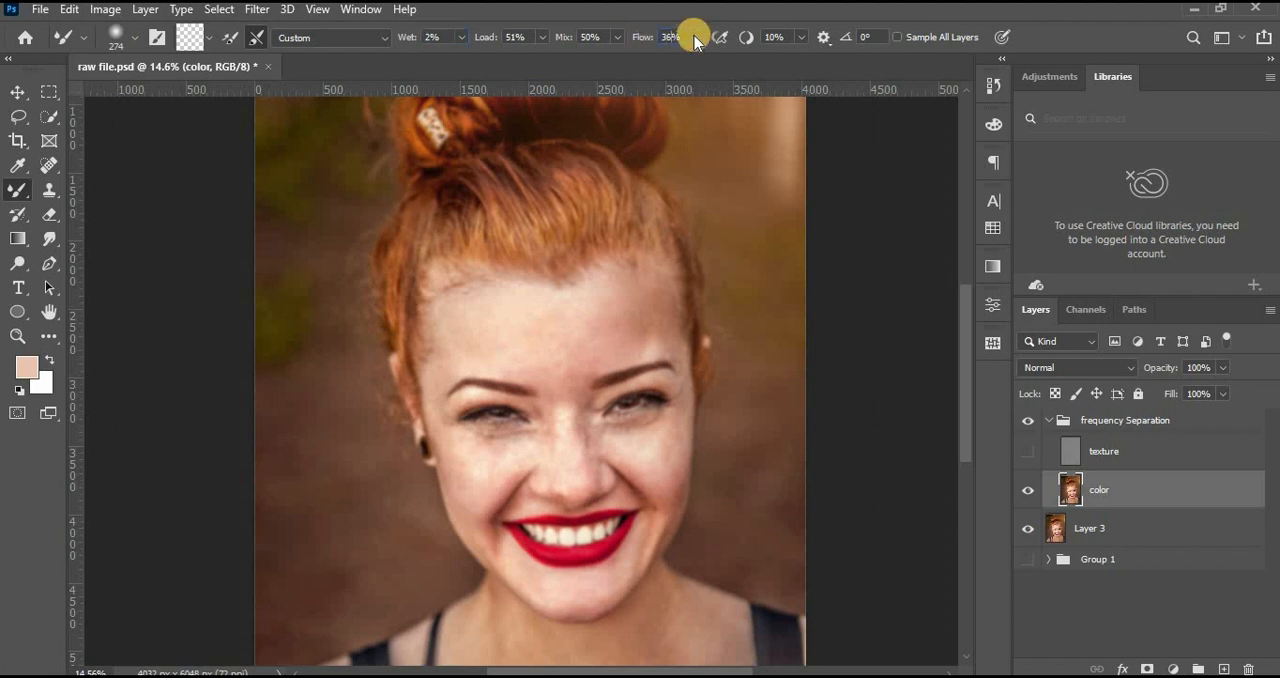
type("33")
key("Return")
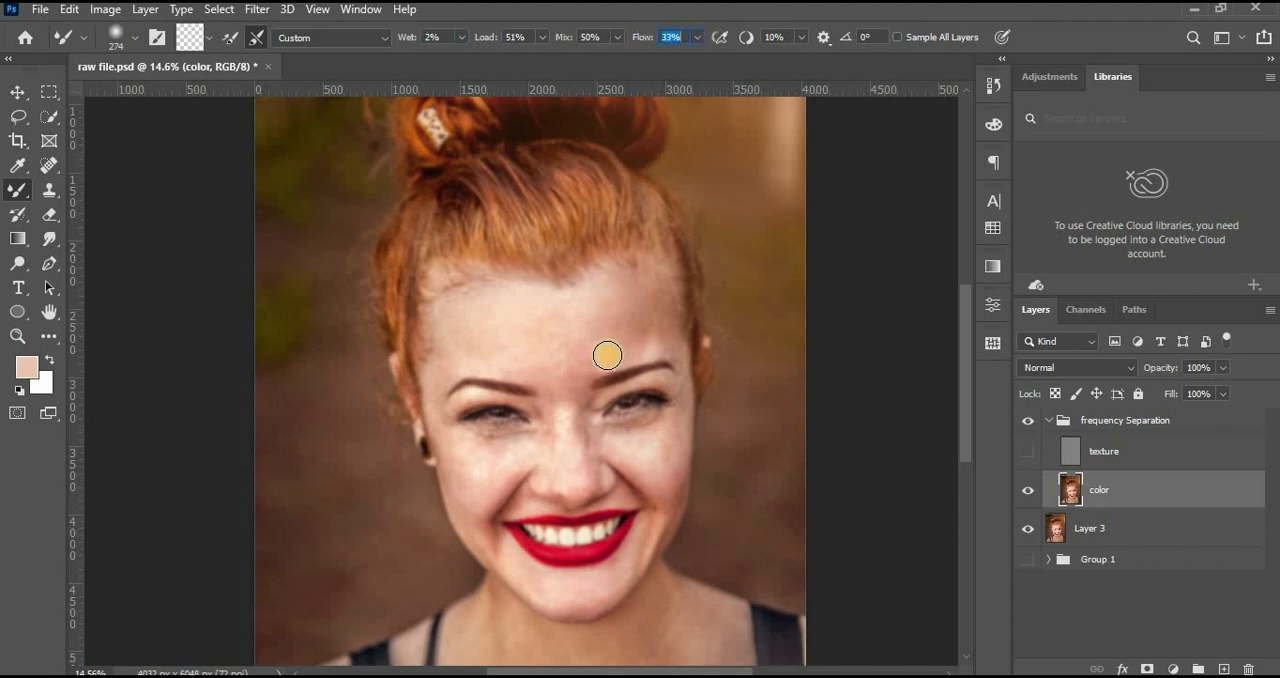
Blend the skin tones on the forehead and around the eyes and nose on the color layer with the Mixer Brush.
left_click(622, 348)
mouse_move(620, 348)
left_mouse_down()
mouse_move(656, 337)
mouse_move(615, 333)
mouse_move(645, 323)
mouse_move(611, 318)
mouse_move(653, 302)
mouse_move(614, 296)
mouse_move(674, 316)
mouse_move(465, 429)
left_mouse_up()
left_click_drag(560, 380, 609, 483)
Reduce the Mixer Brush size to 165 and smooth the skin tones on the cheeks, around the mouth and on the chest.
key("bracketleft")
key("bracketleft")
key("bracketleft")
key("bracketleft")
left_click_drag(525, 393, 511, 120)
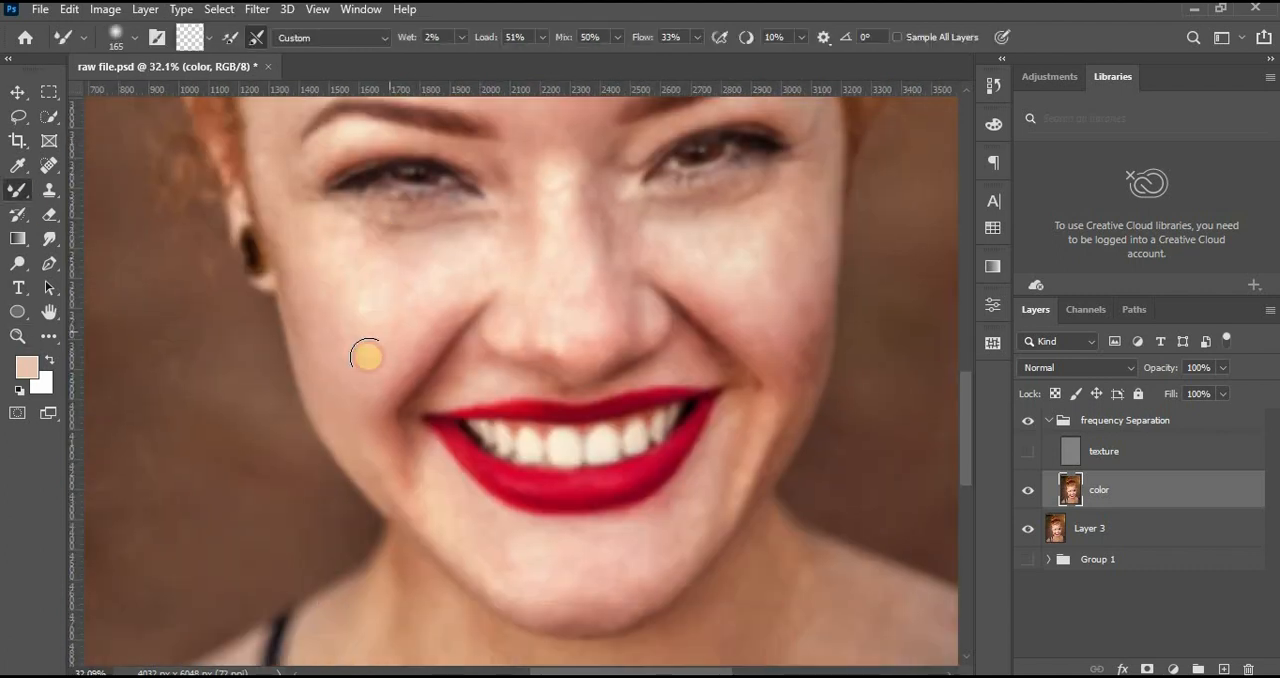
left_click(386, 237)
left_click_drag(672, 354, 652, 259)
scroll(611, 589, "down", 8)
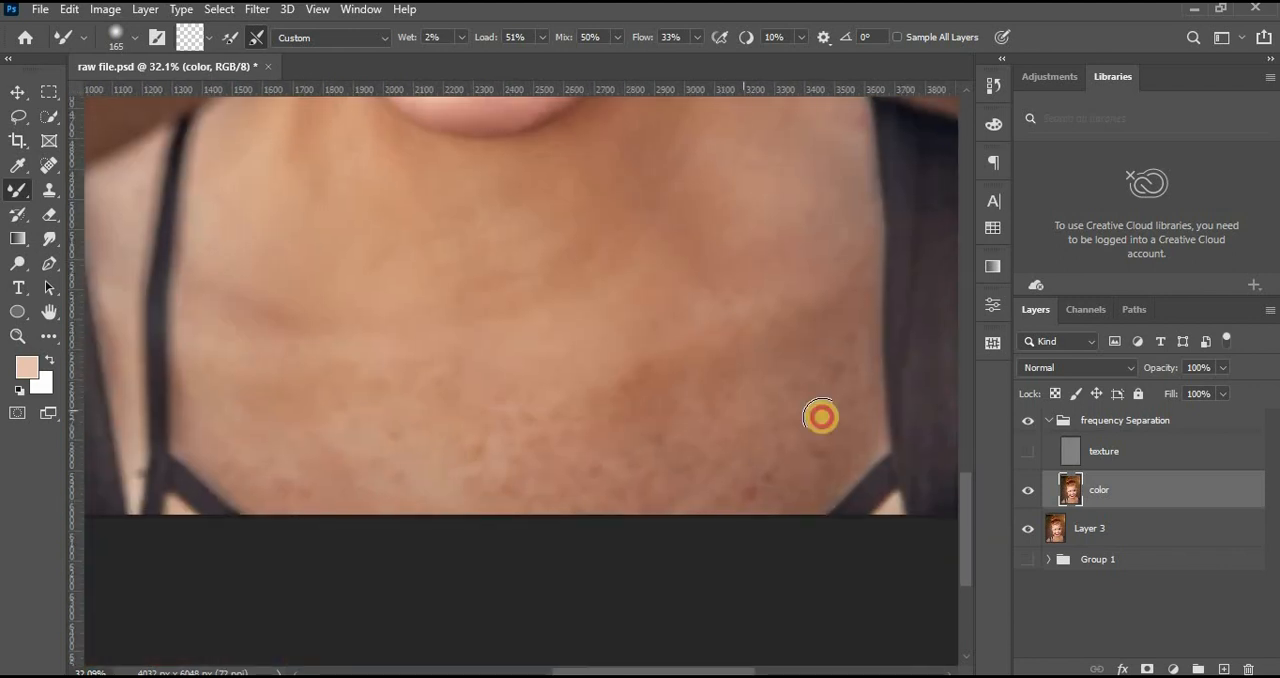
scroll(673, 407, "up", 14)
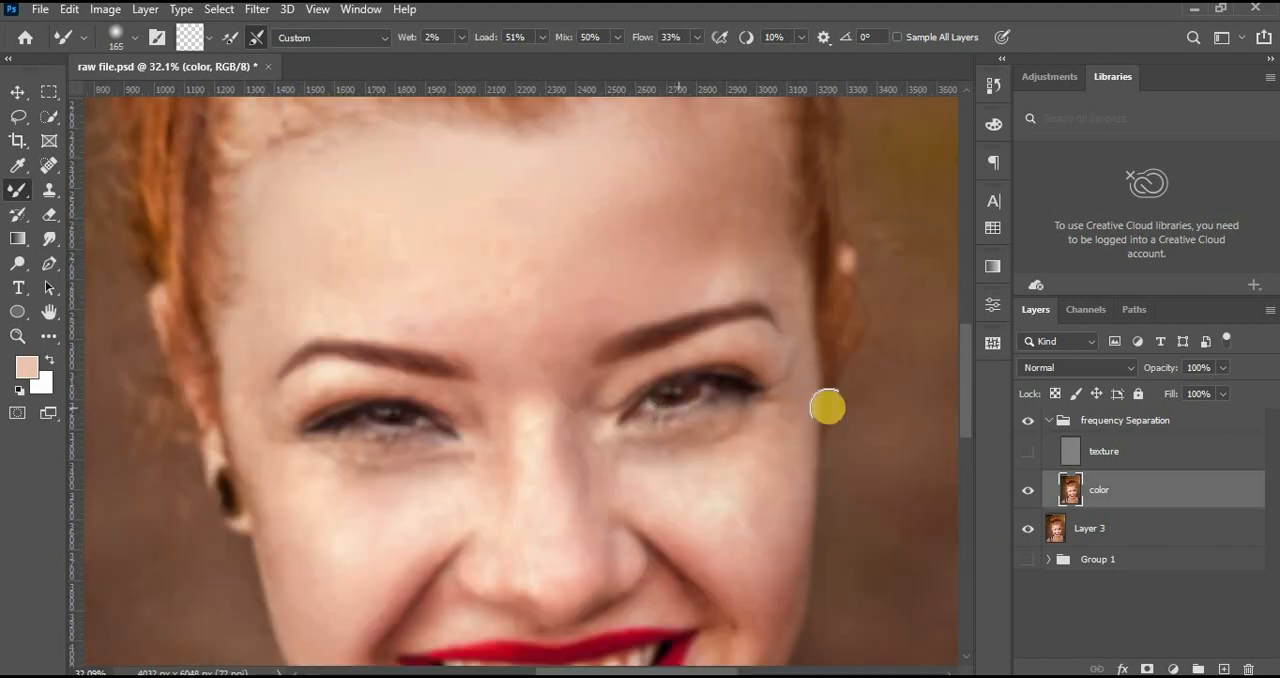
Show the texture layer again and collapse the frequency Separation group.
left_click(1025, 456)
key("z")
mouse_move(722, 412)
left_mouse_down()
mouse_move(677, 423)
mouse_move(698, 416)
left_mouse_up()
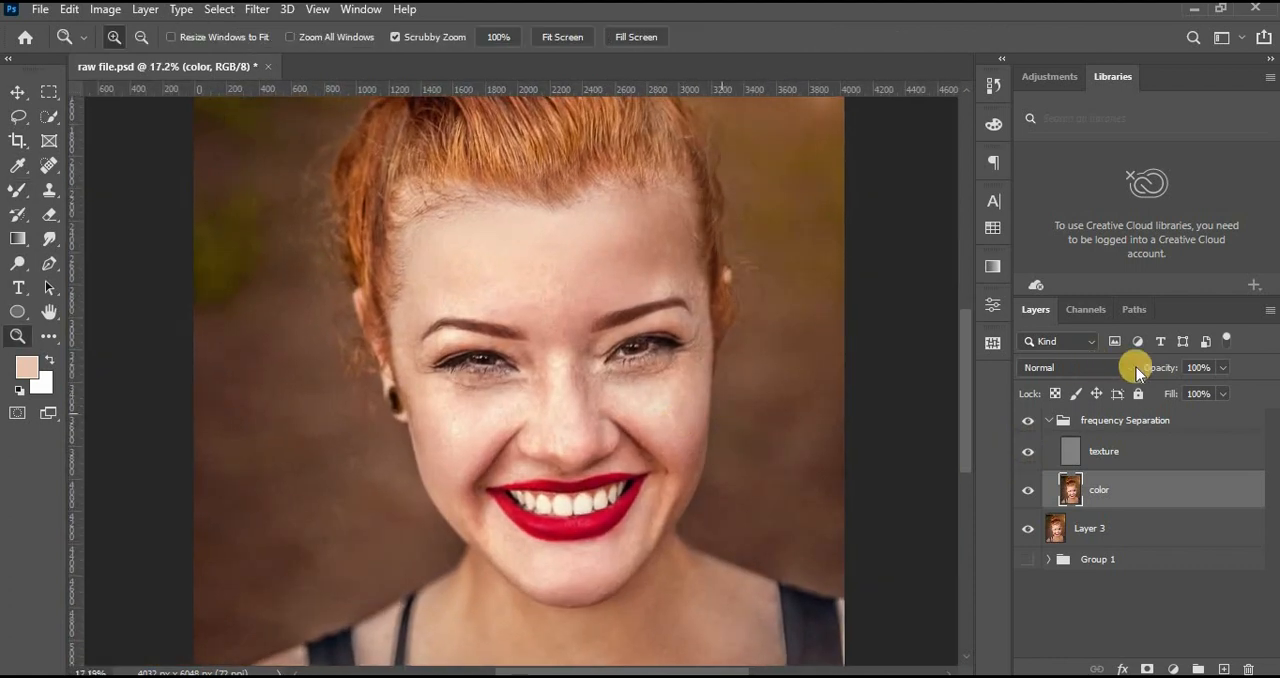
left_click(1048, 422)
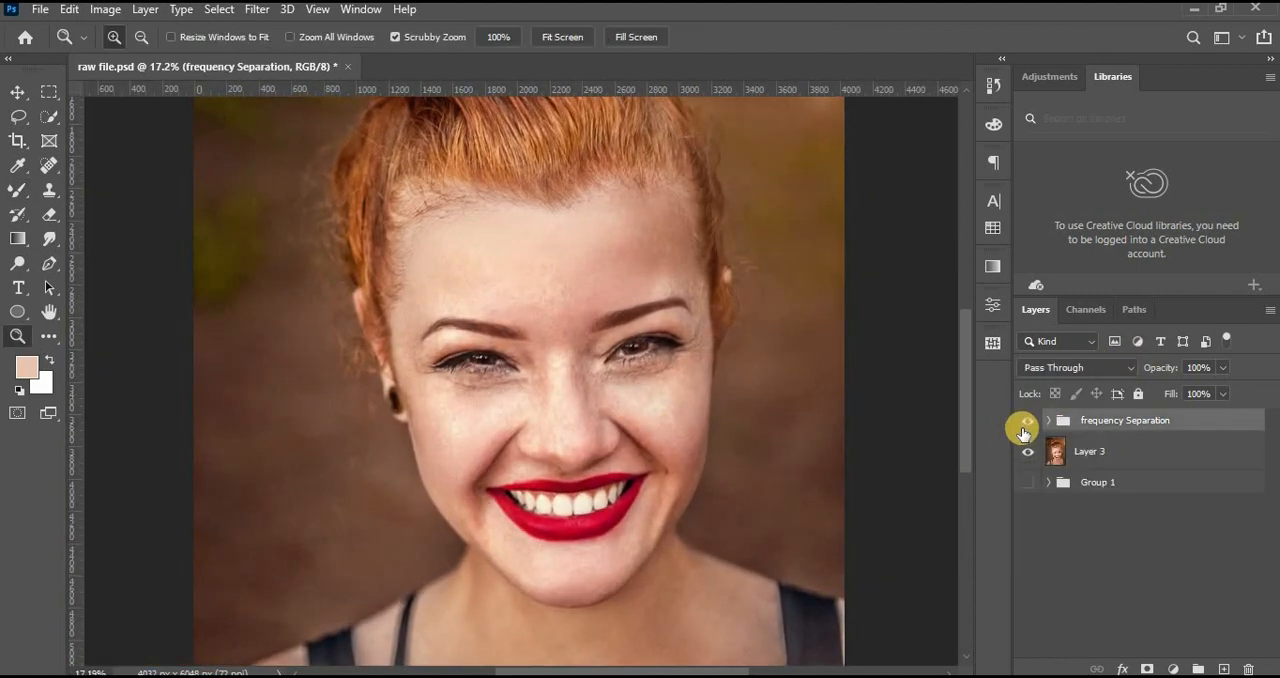
Compare the portrait with and without the frequency Separation group by toggling the group's visibility.
left_click(1030, 422)
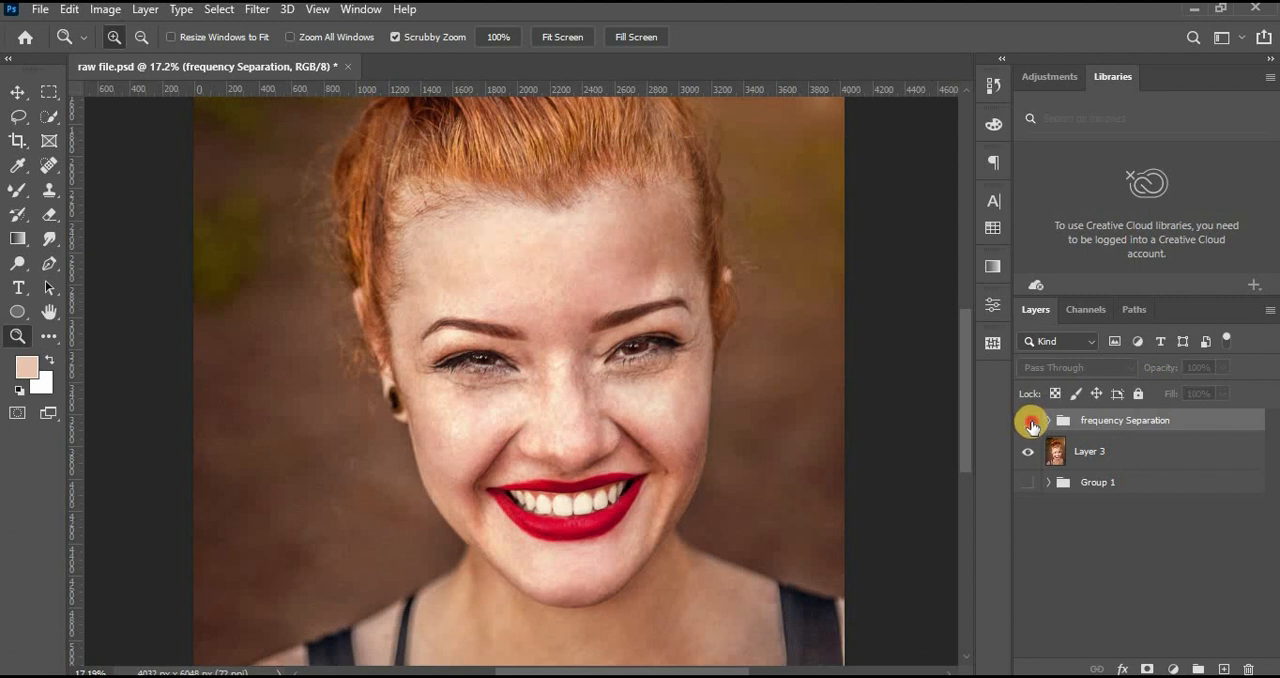
left_click(1030, 422)
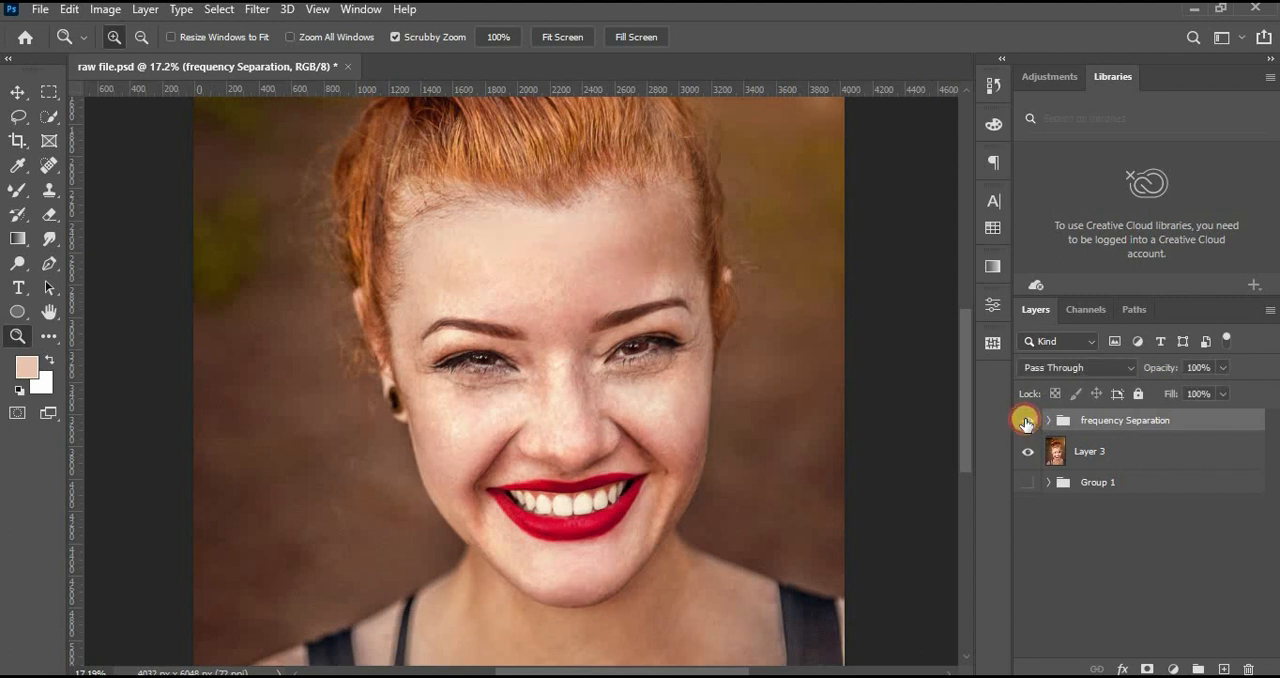
left_click(1026, 422)
left_click(1027, 422)
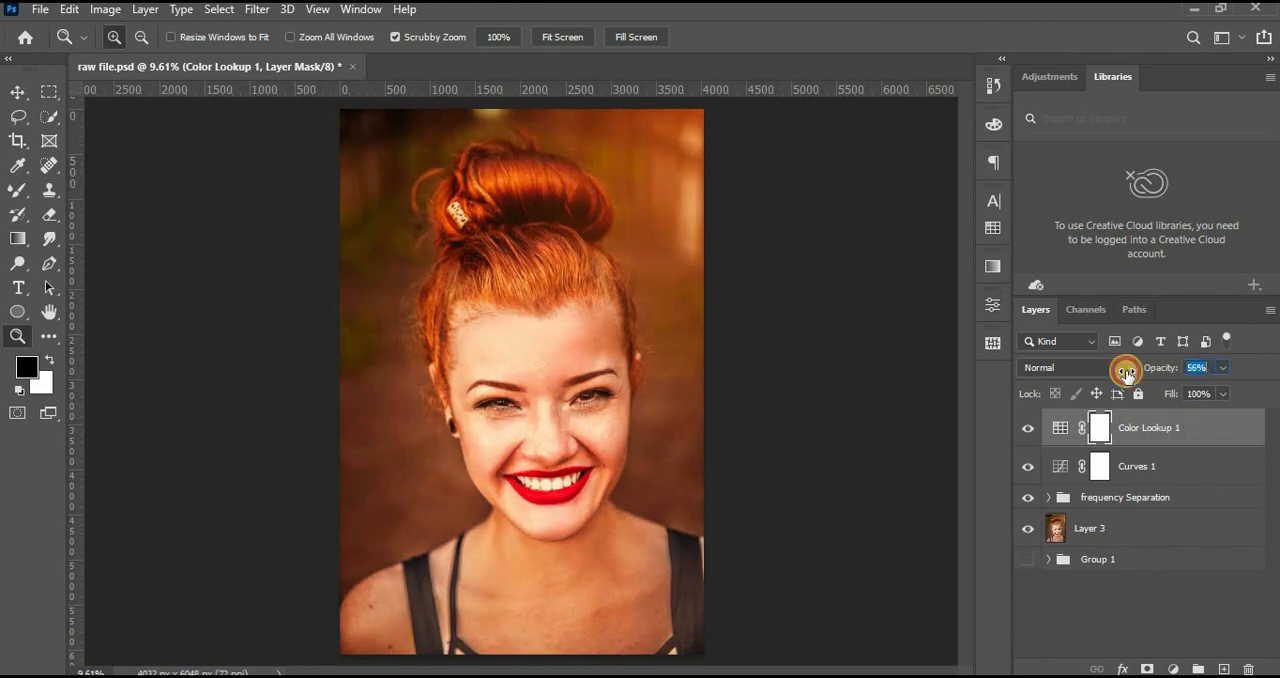
Add a Hue/Saturation adjustment layer above Color Lookup 1 with Hue +2, Saturation +3 and slightly raised lightness.
left_click(1173, 669)
left_click(1210, 488)
left_click_drag(834, 431, 836, 468)
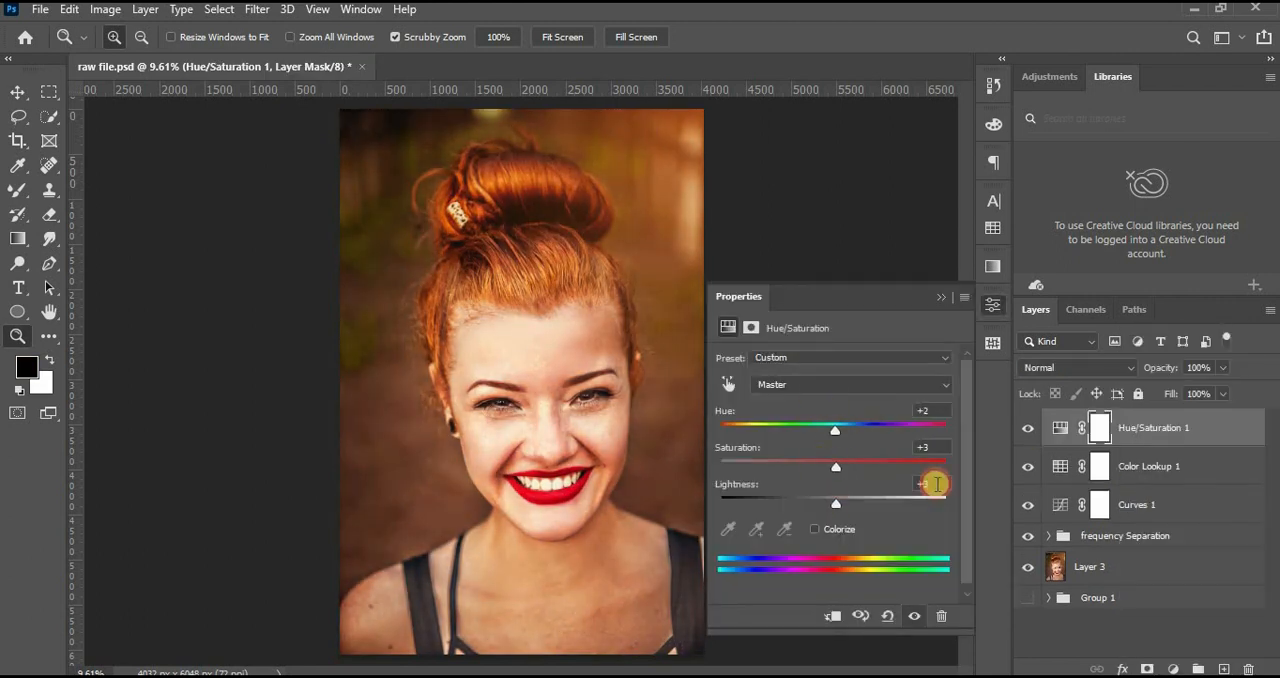
left_click(946, 297)
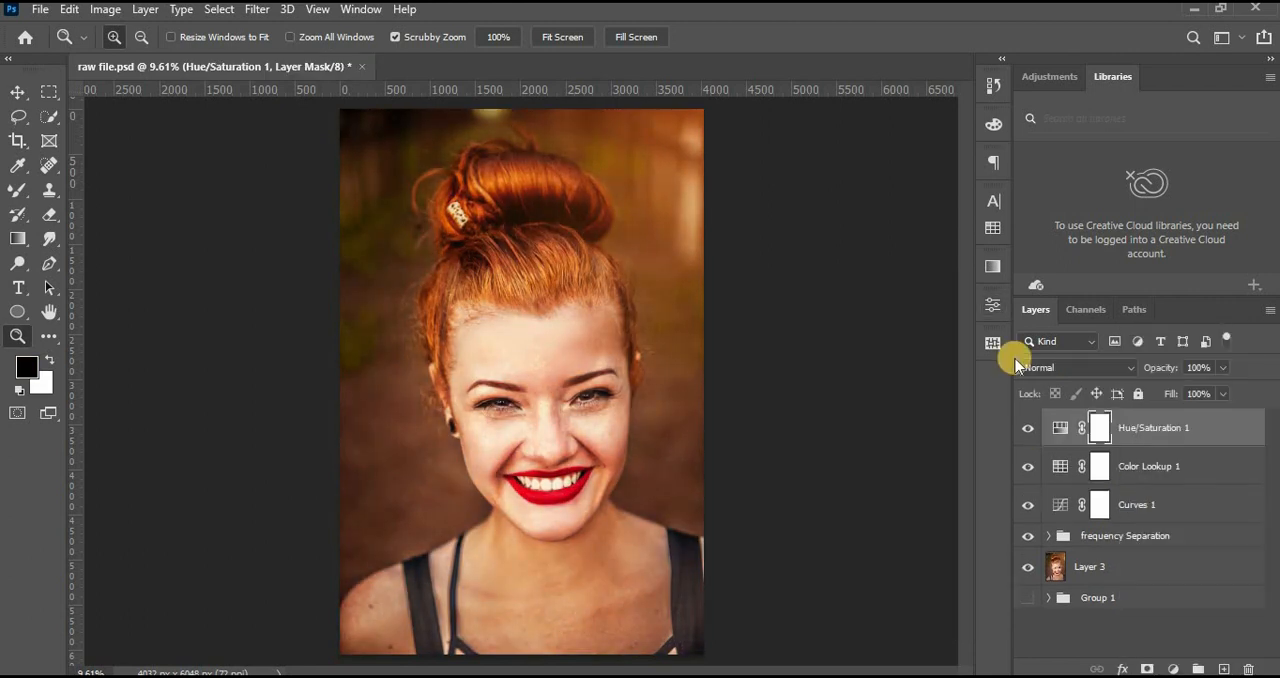